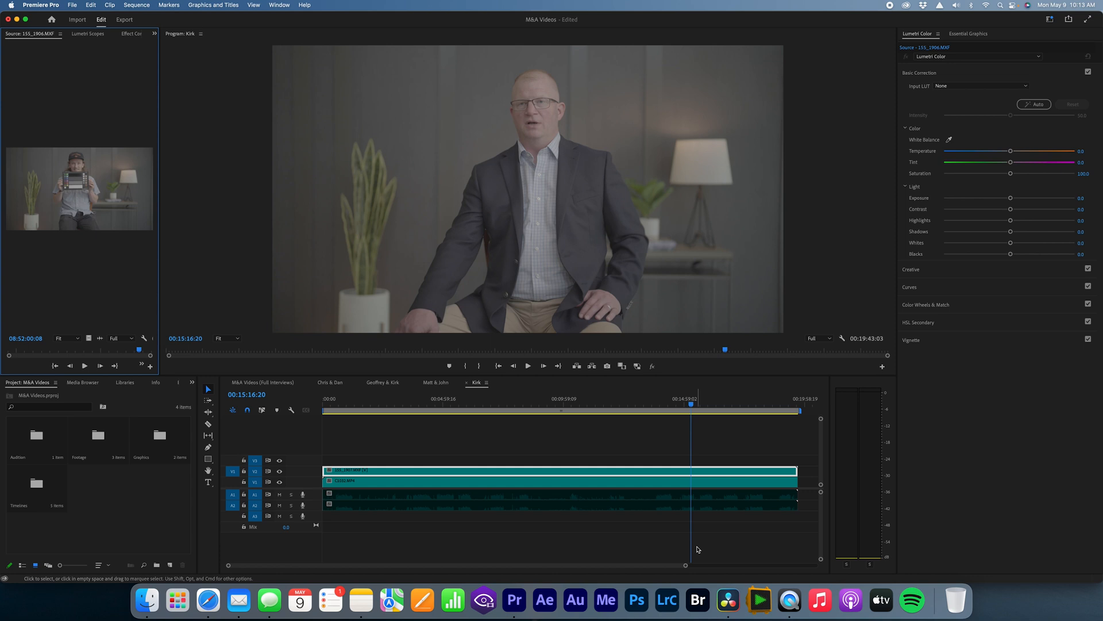
# Step: Disable and re-enable the upper interview clip 155_1907.MXF repeatedly to compare the wide and close camera angles
pyautogui.click(676, 472)
pyautogui.hotkey('shift', 'e')
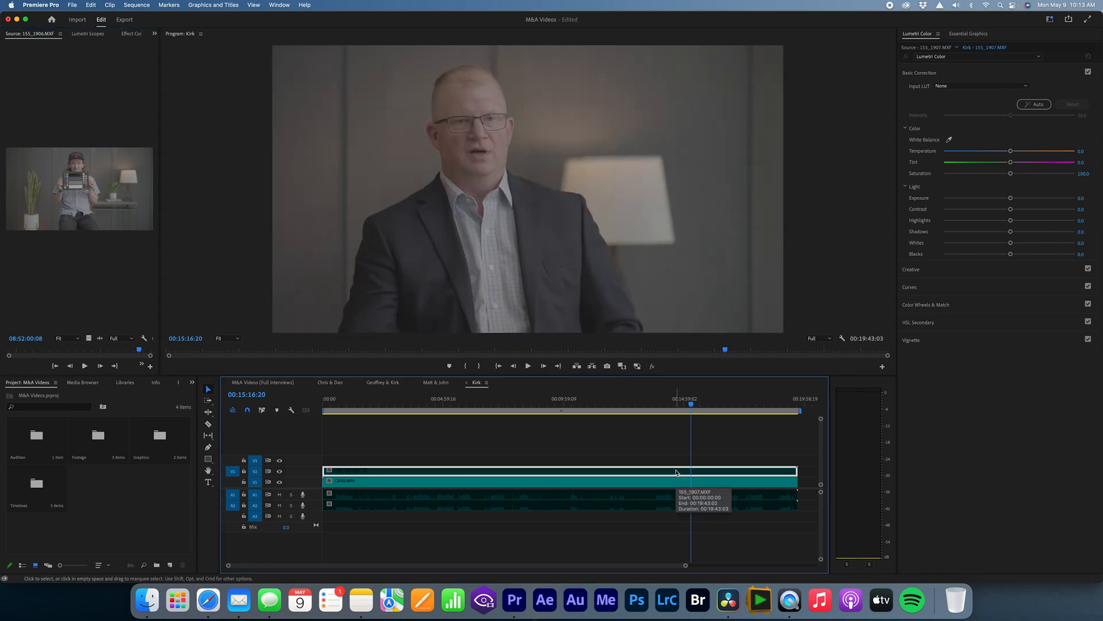
pyautogui.hotkey('shift', 'e')
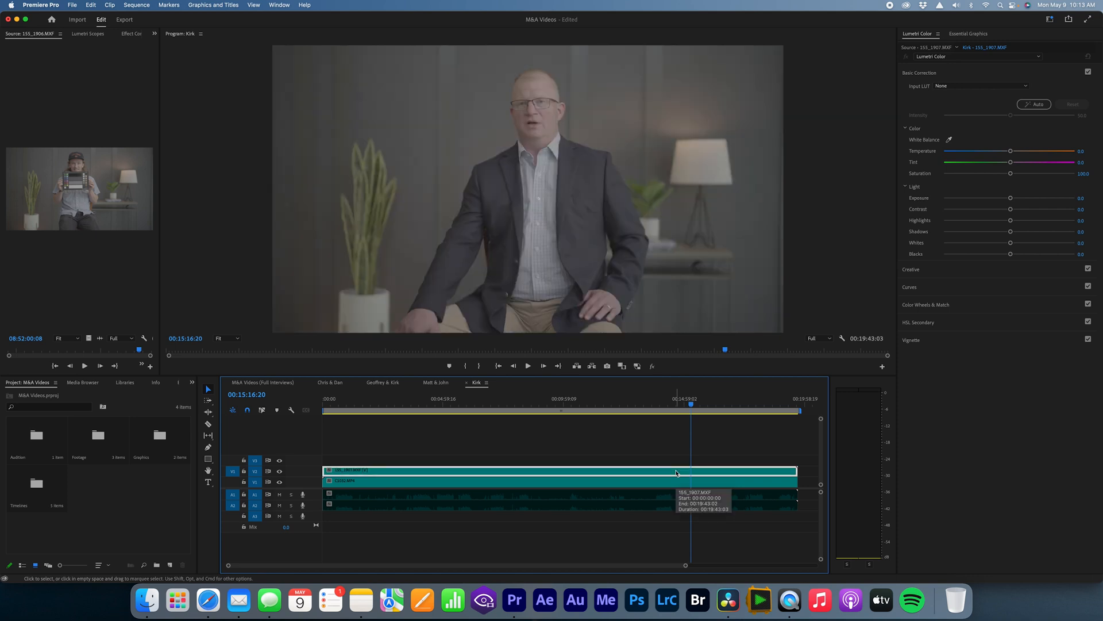
pyautogui.hotkey('shift', 'e')
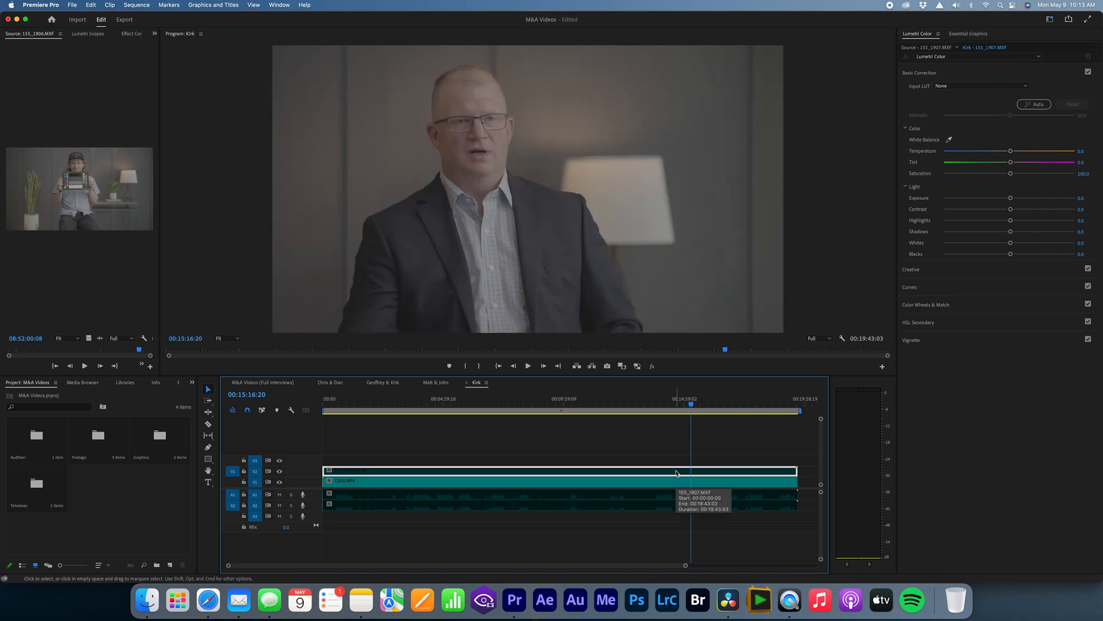
pyautogui.hotkey('shift', 'e')
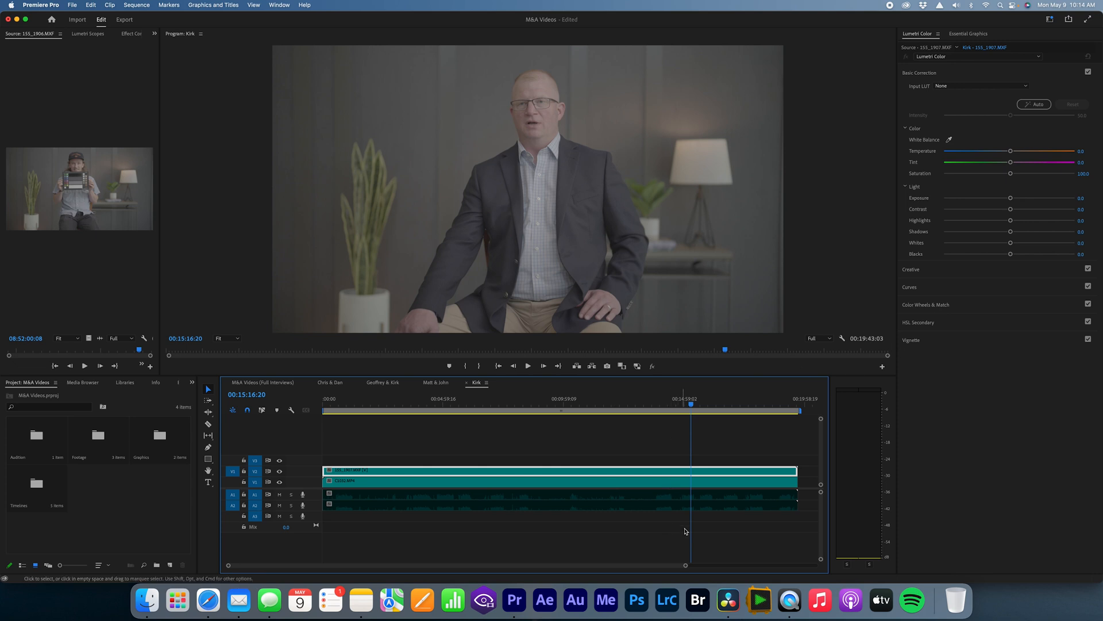
# Step: Switch to DaVinci Resolve and examine the interview and colour chart shots from both cameras along Timeline 1, finishing at its start
pyautogui.click(735, 614)
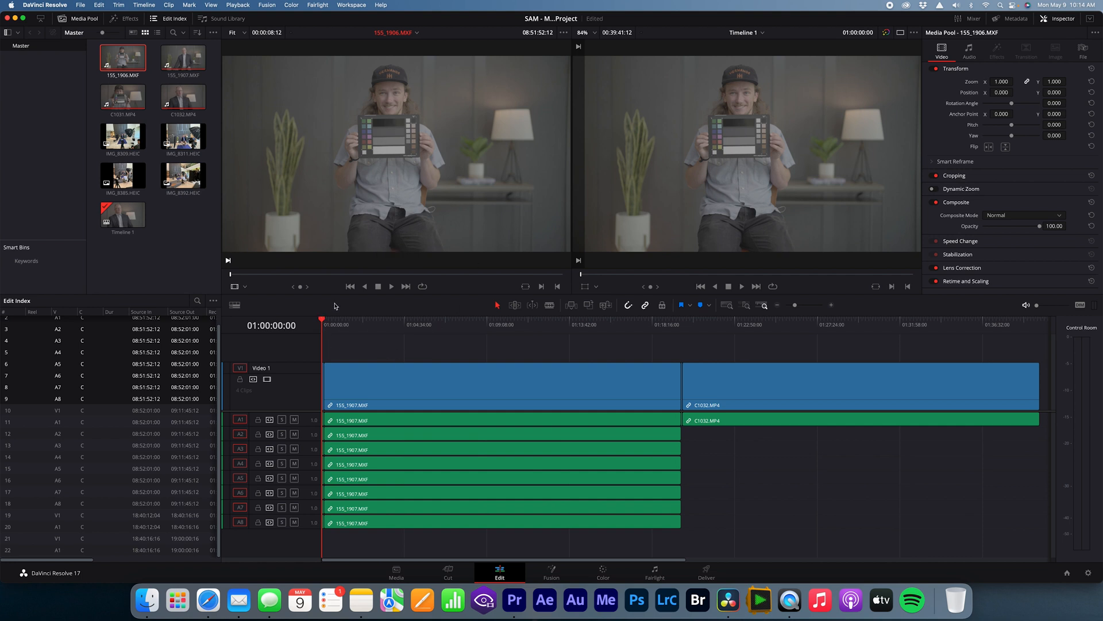
pyautogui.click(342, 330)
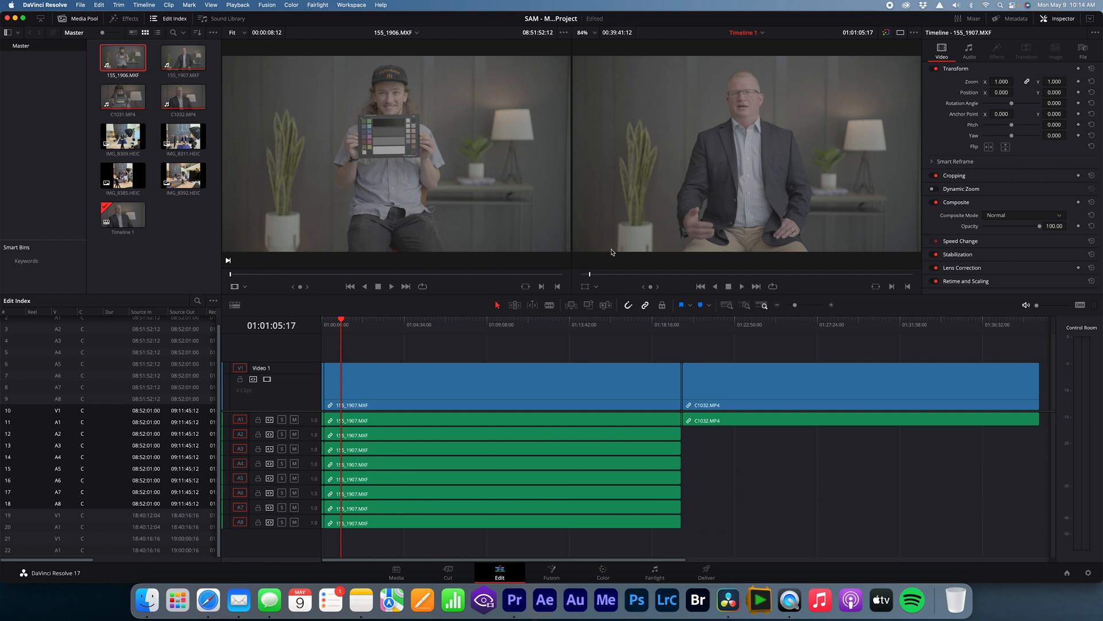
pyautogui.click(447, 330)
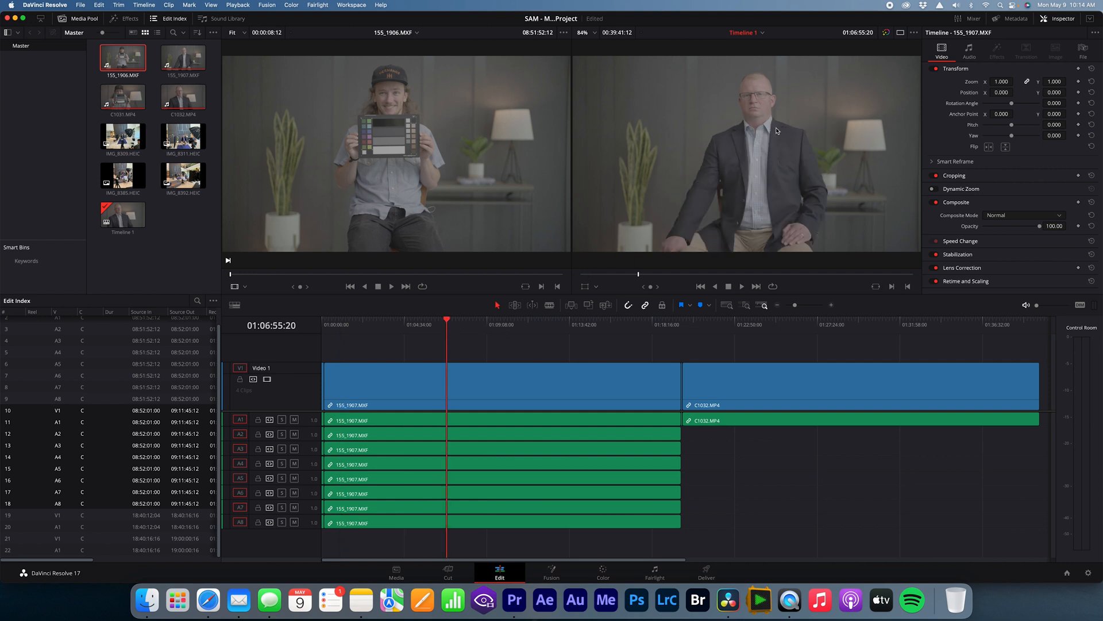
pyautogui.click(683, 330)
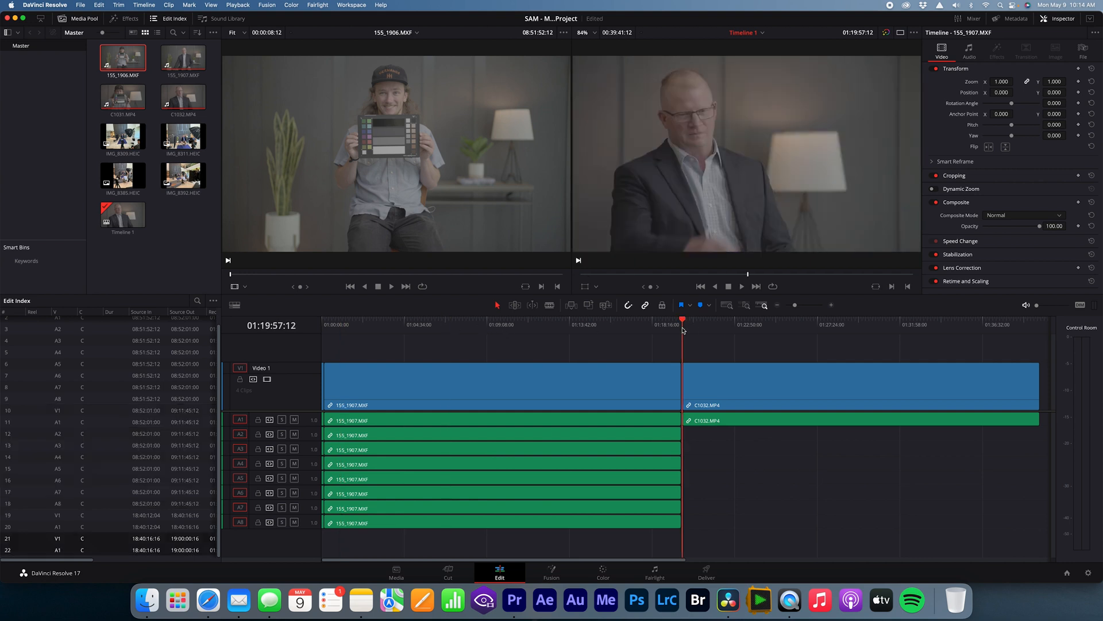
pyautogui.click(681, 330)
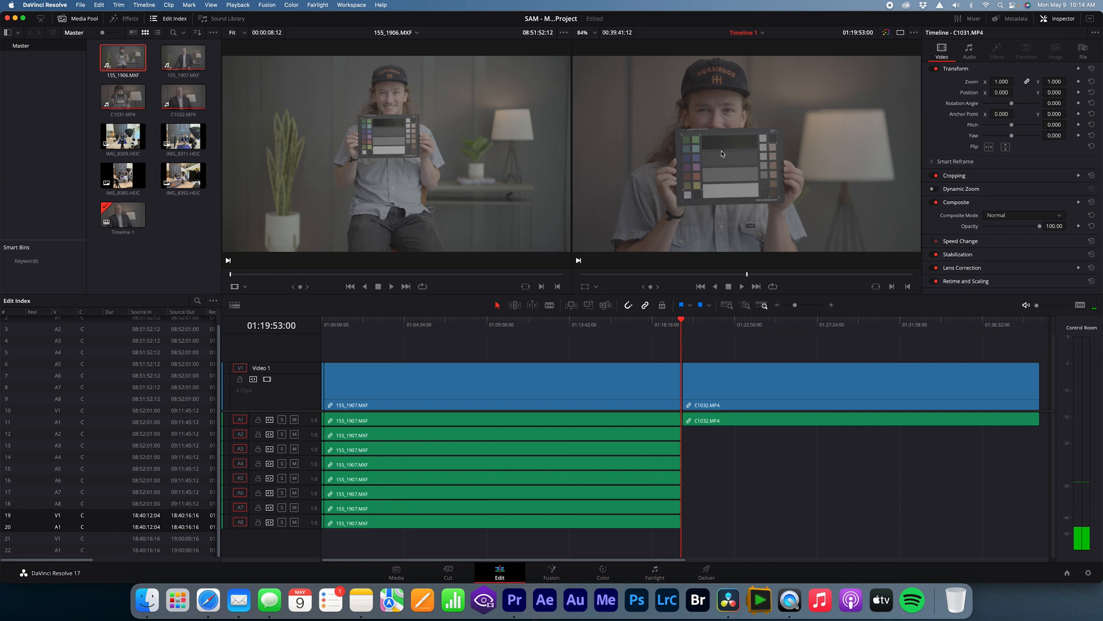
pyautogui.click(715, 332)
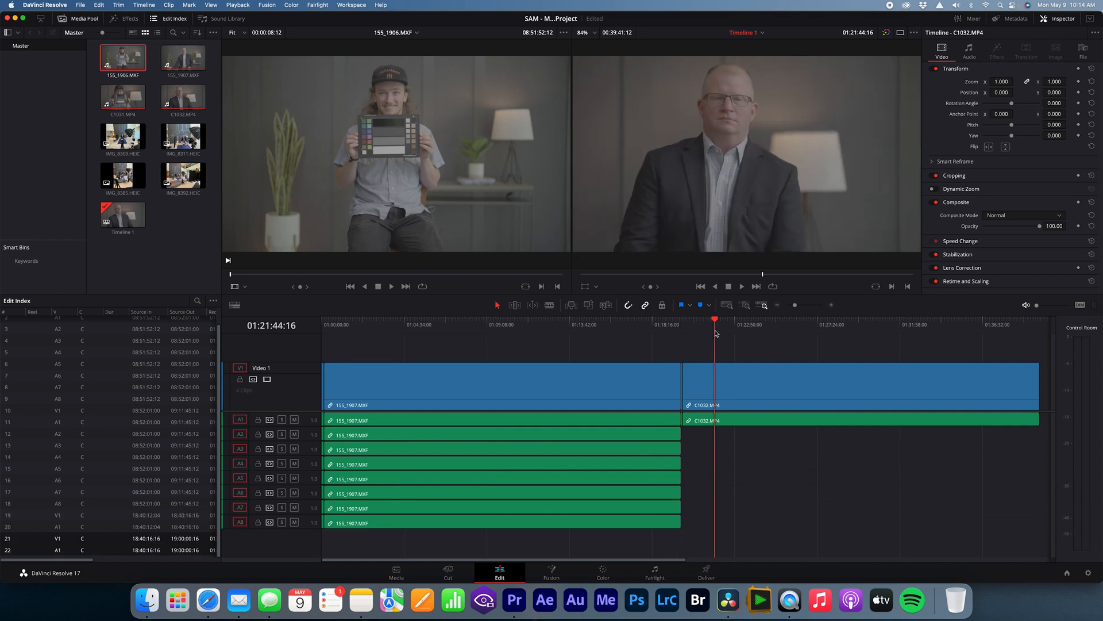
pyautogui.click(727, 330)
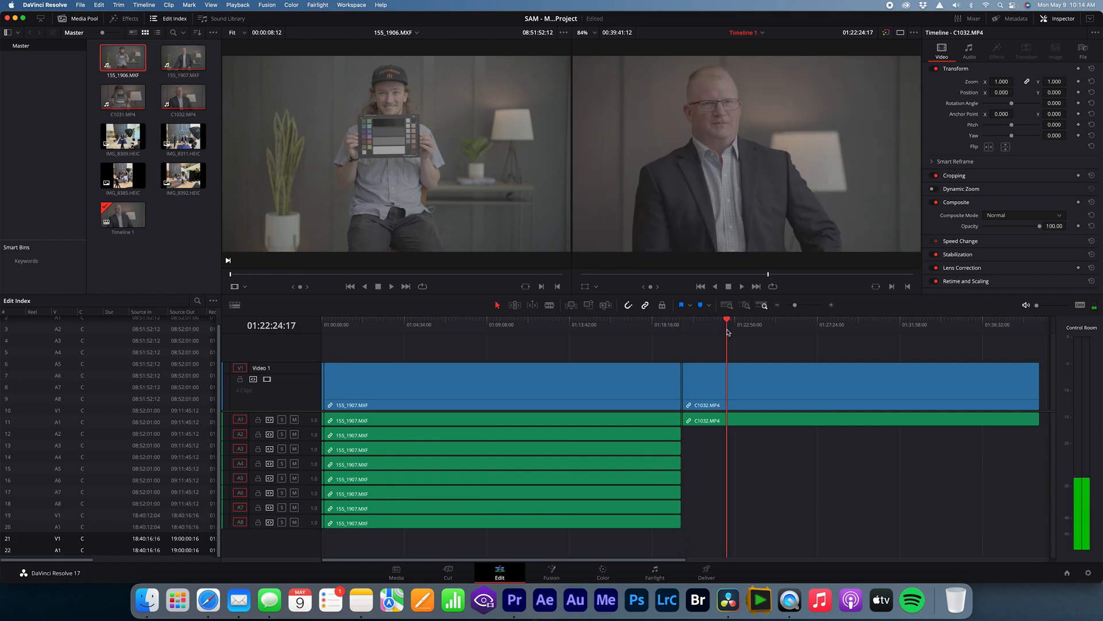
pyautogui.click(683, 323)
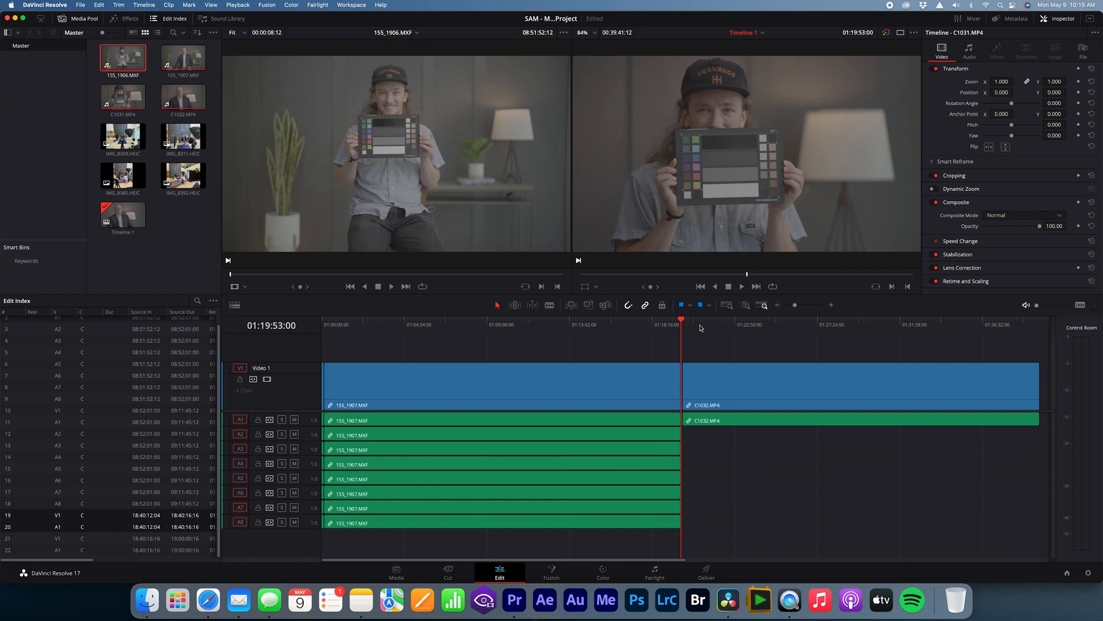
pyautogui.click(701, 328)
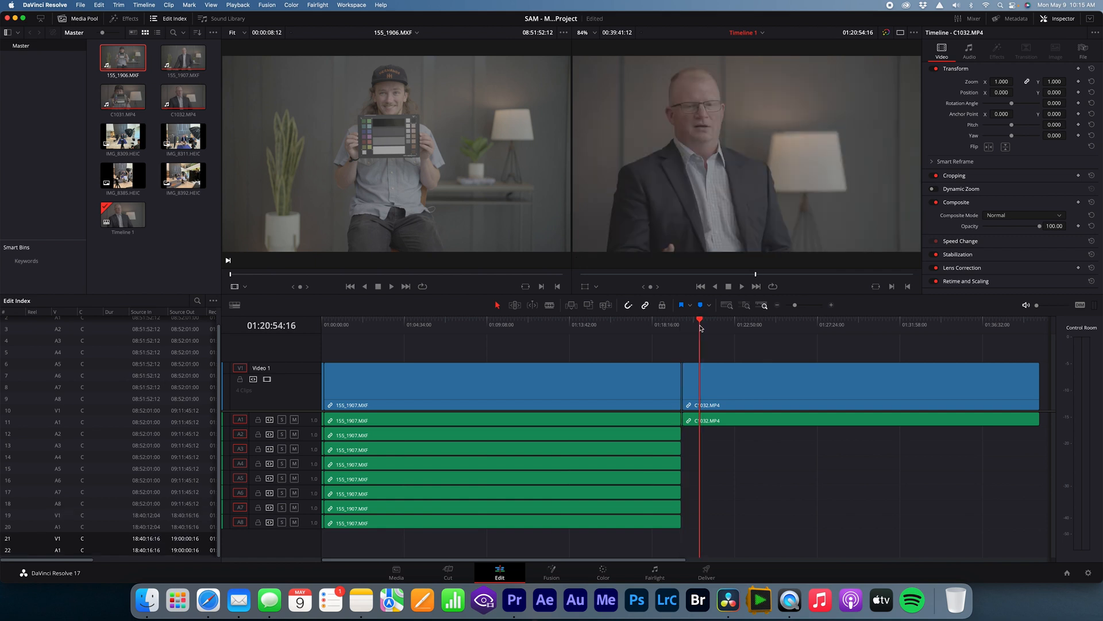
pyautogui.press('Home')
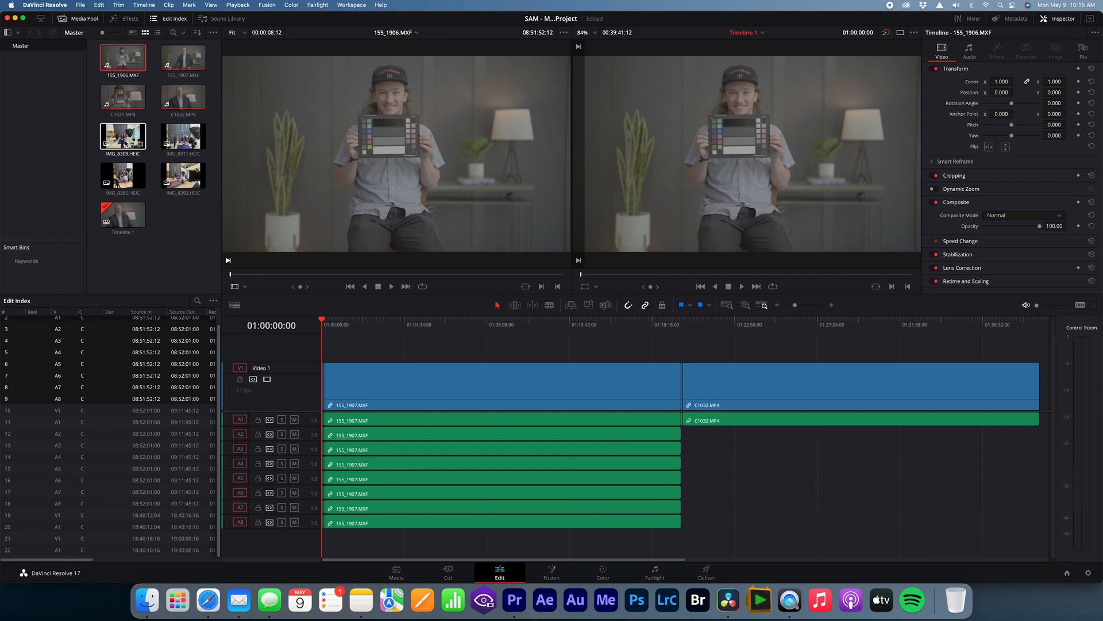
# Step: Preview the set photos IMG_8309, IMG_8311, IMG_8385 and IMG_8392 to examine the lighting and camera setup
pyautogui.click(125, 143)
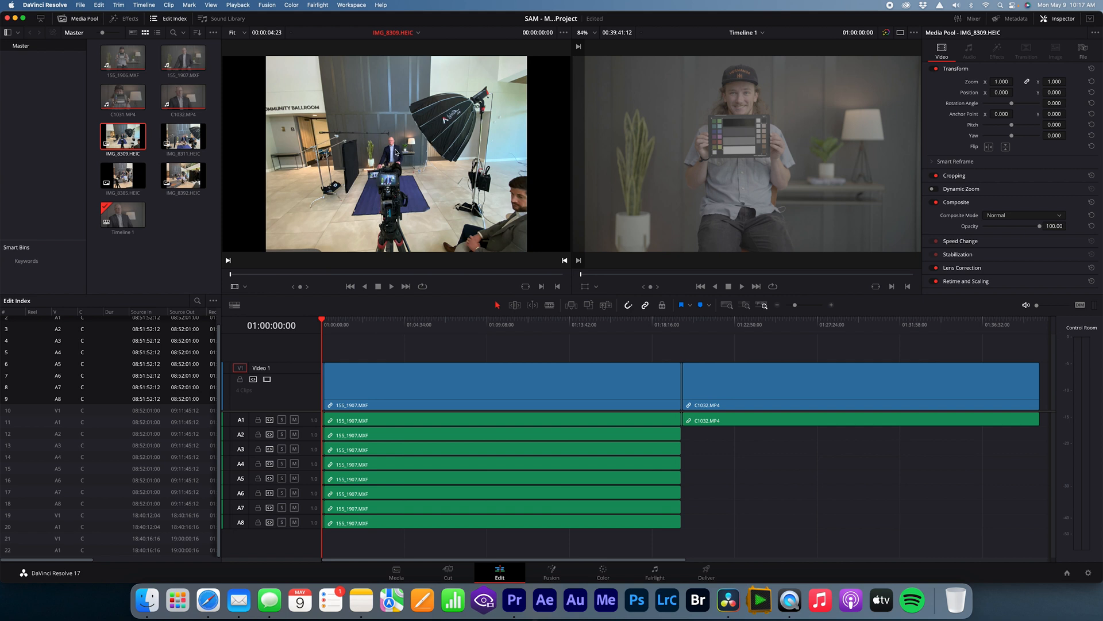
pyautogui.click(176, 141)
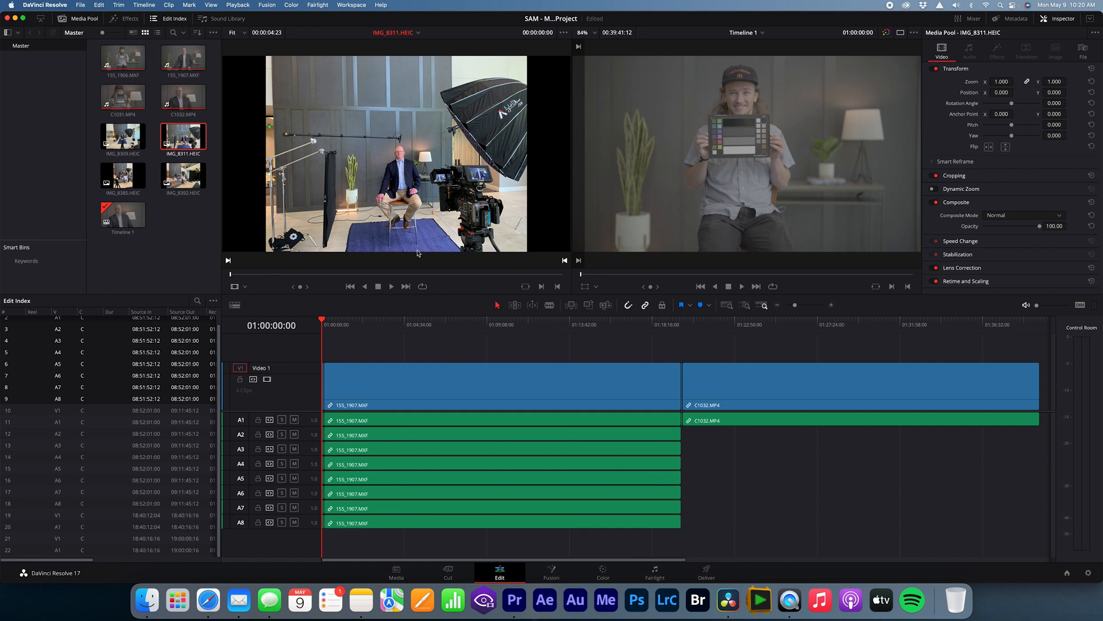
pyautogui.click(140, 183)
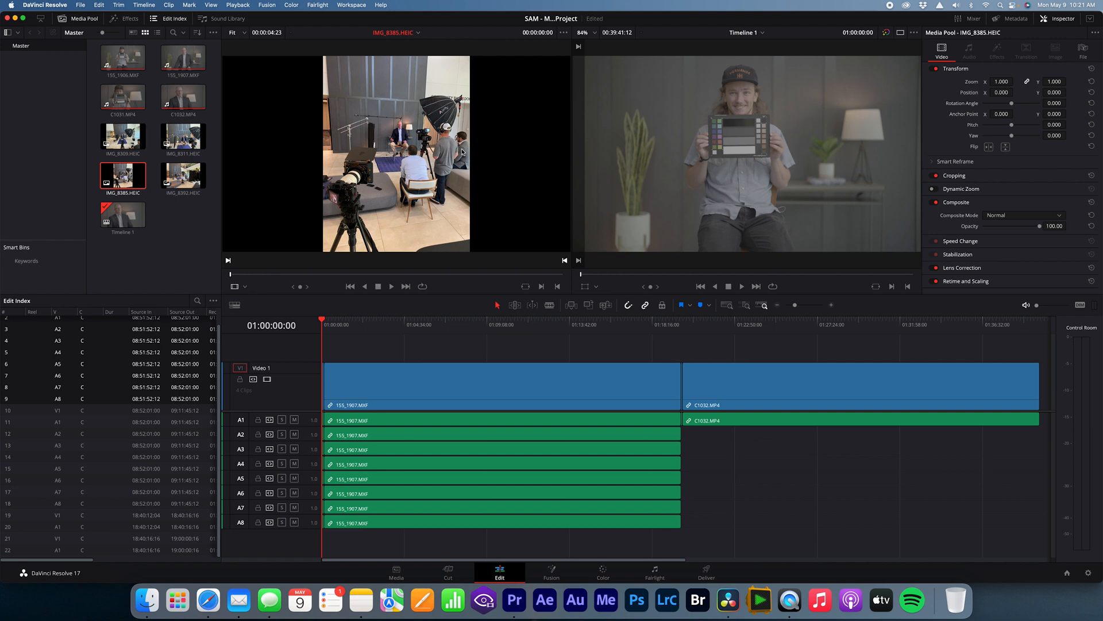
pyautogui.click(191, 184)
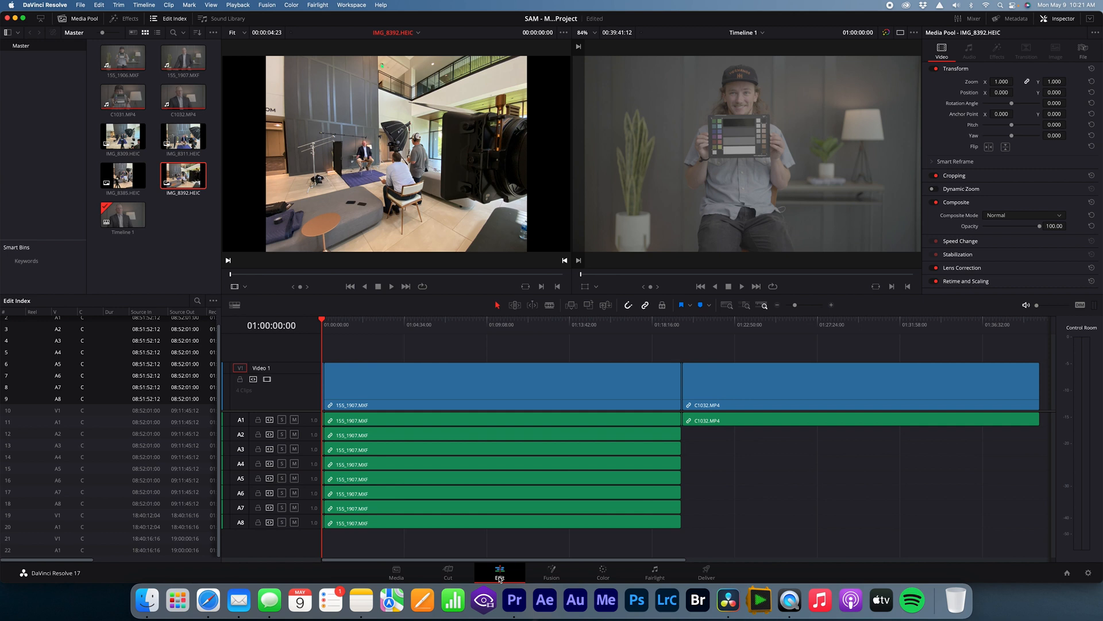
# Step: Go to the Color page and add a Linear power window to node 01 of the first colour chart clip
pyautogui.click(602, 573)
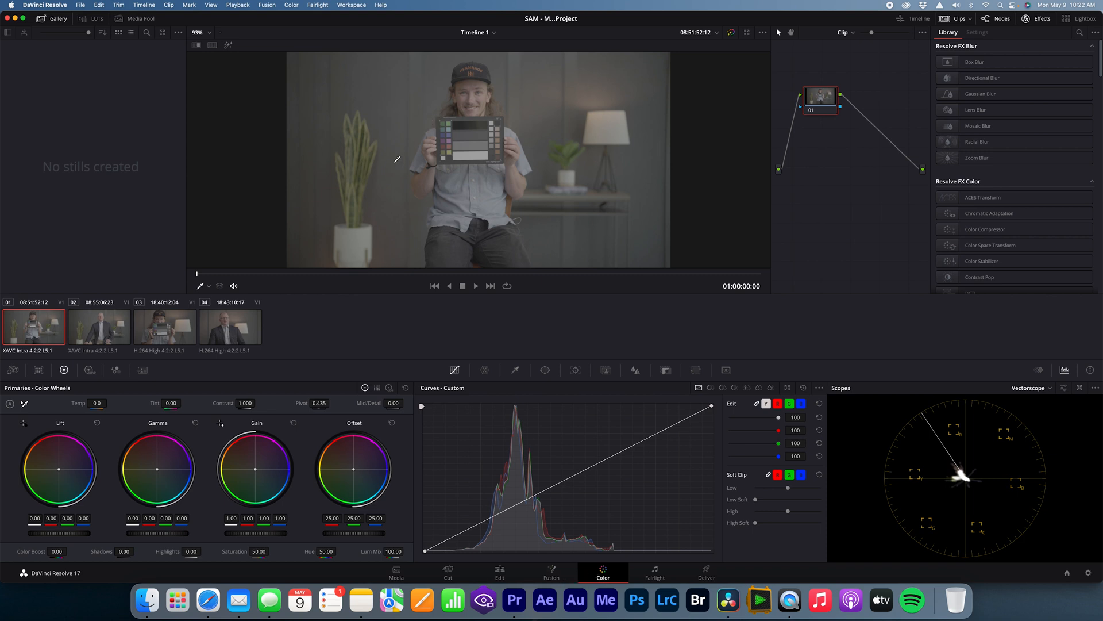
pyautogui.scroll(1, 397, 159)
pyautogui.scroll(3, 412, 159)
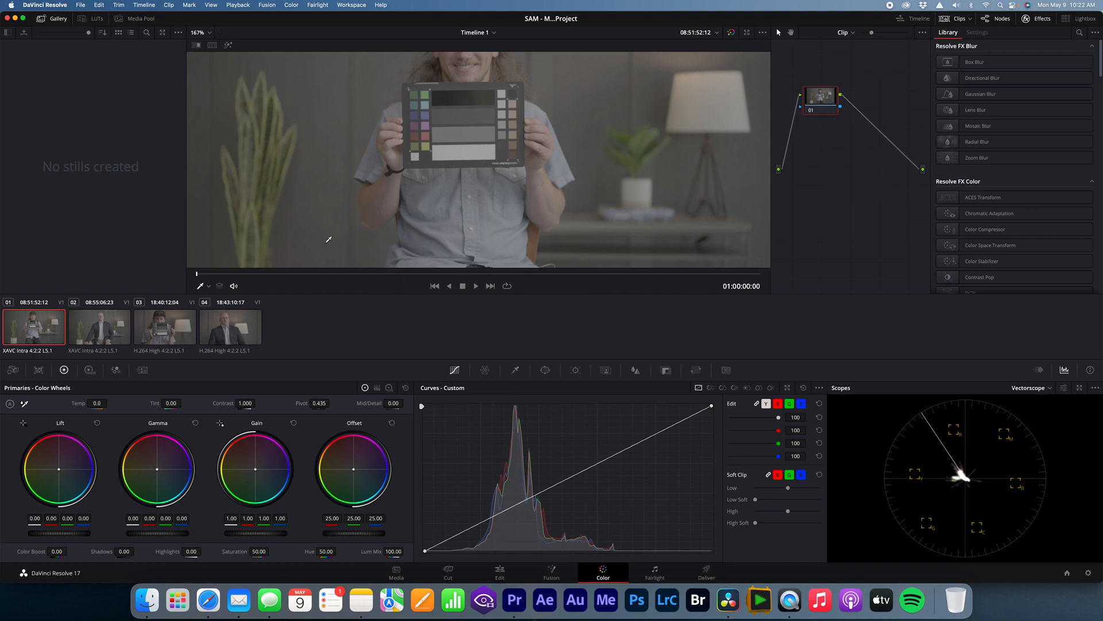
pyautogui.scroll(3, 365, 142)
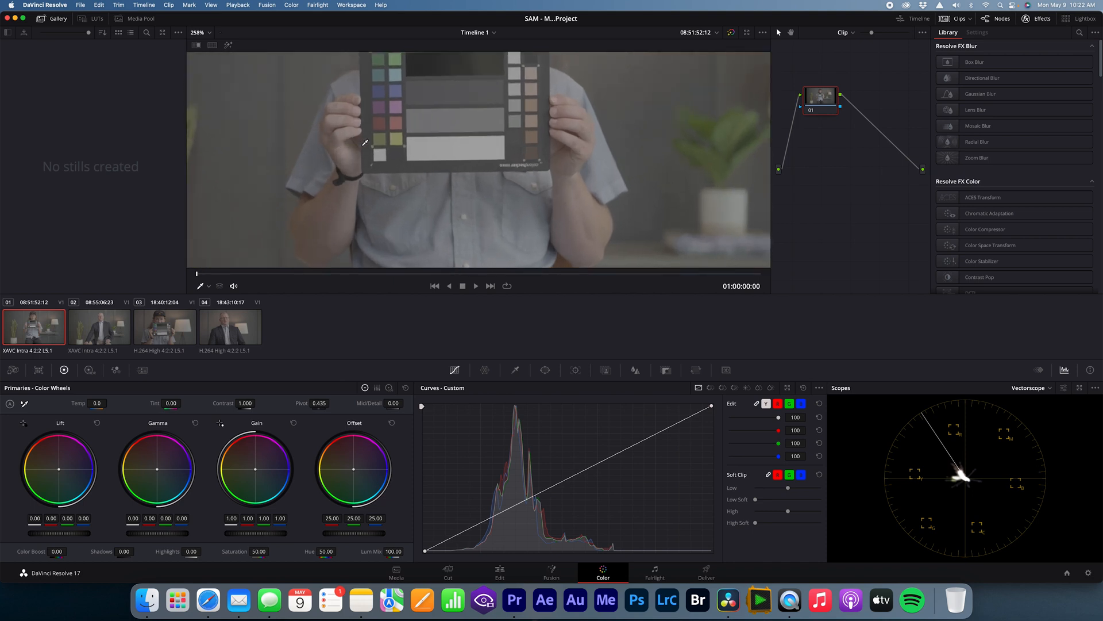
pyautogui.scroll(-1, 365, 143)
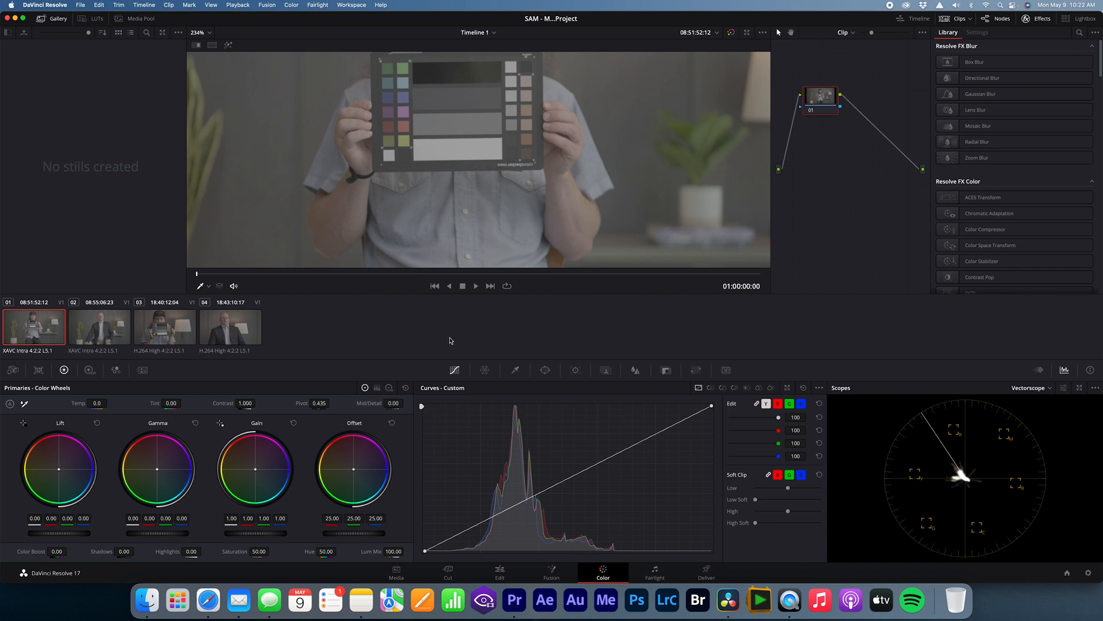
pyautogui.click(546, 371)
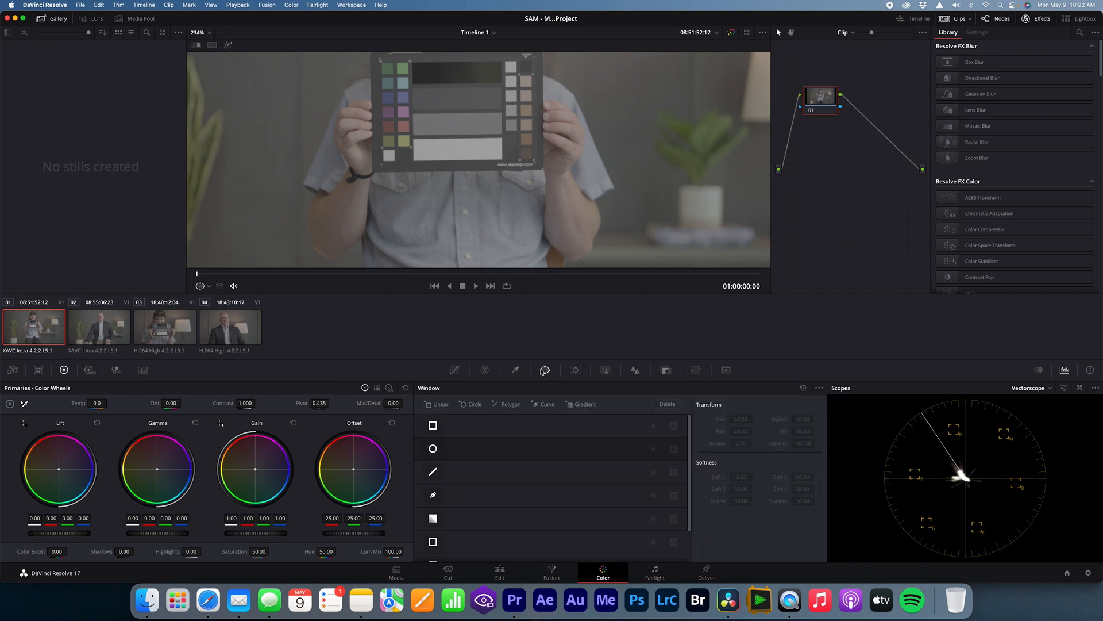
pyautogui.click(430, 406)
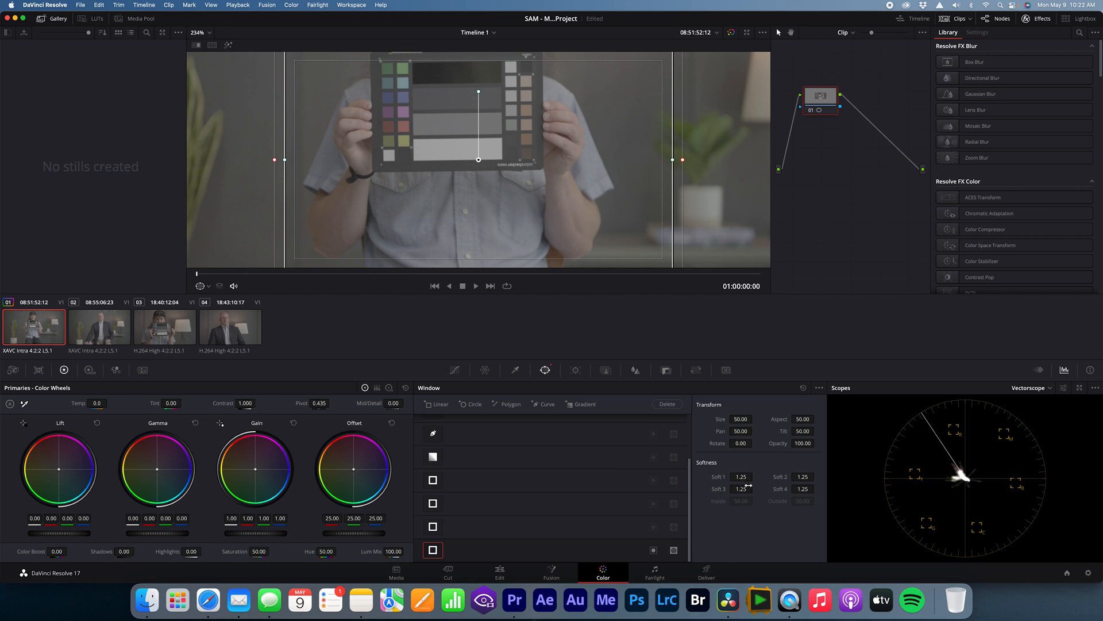
# Step: Set all four softness values of the Linear window to 0.00
pyautogui.moveTo(756, 476); pyautogui.dragTo(755, 476)
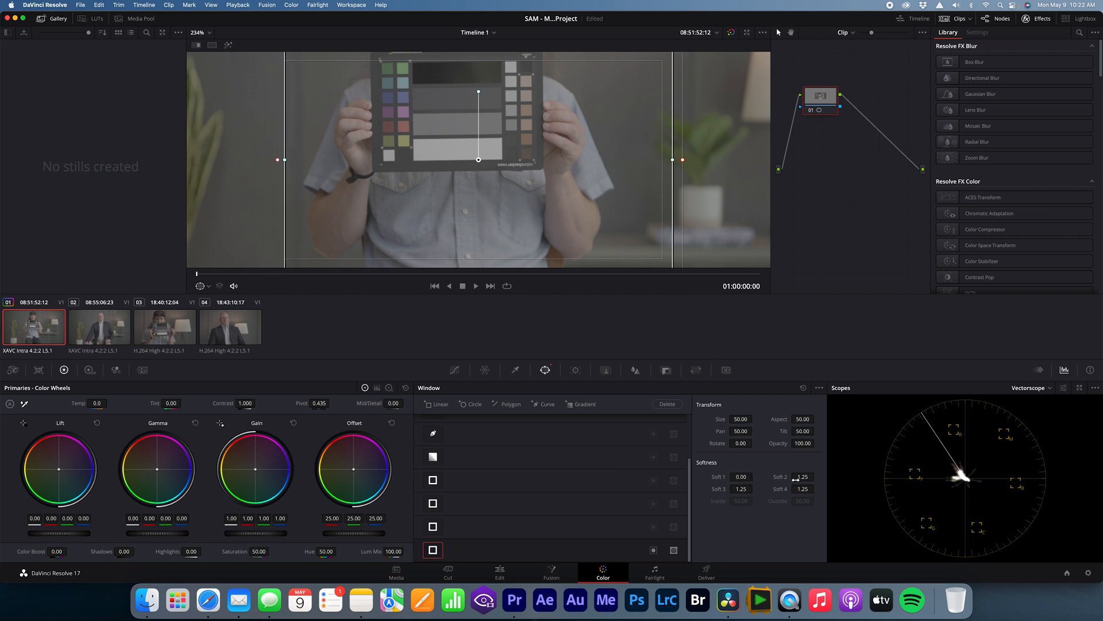
pyautogui.moveTo(805, 476); pyautogui.dragTo(755, 488)
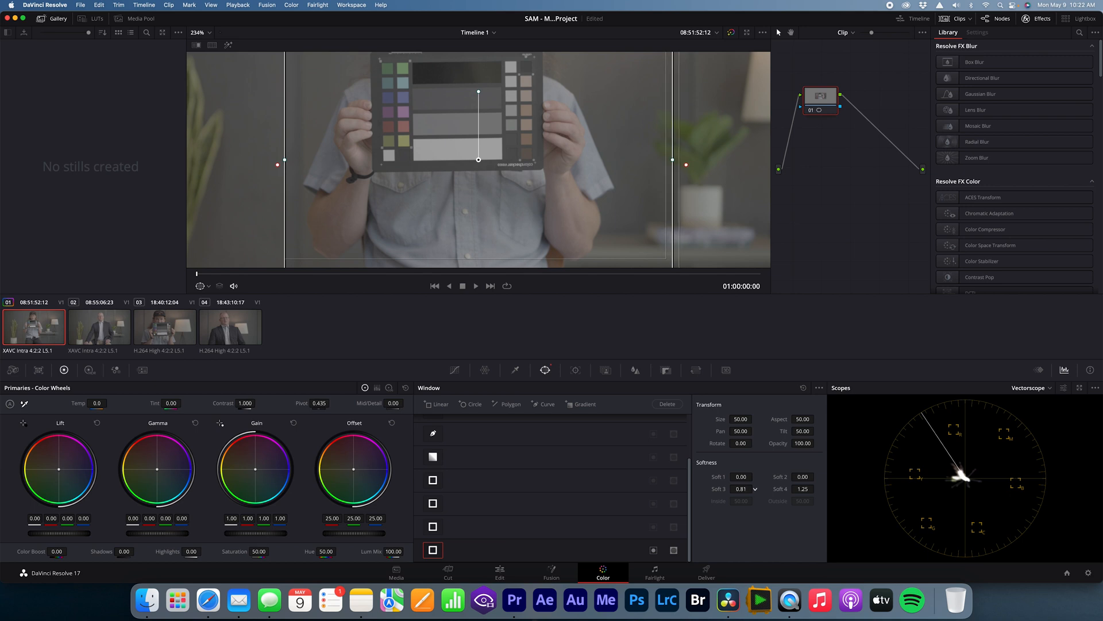
pyautogui.moveTo(755, 488); pyautogui.dragTo(755, 489)
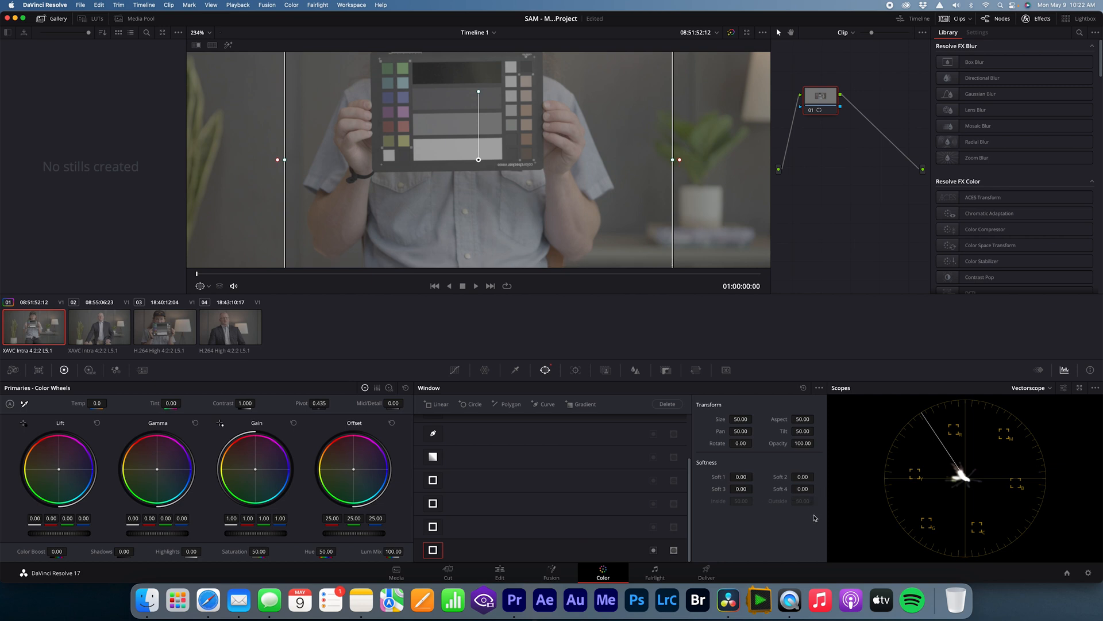
# Step: Reshape the Linear window so its four corners tightly enclose the two columns of coloured chips on the chart's left side
pyautogui.scroll(-2, 495, 124)
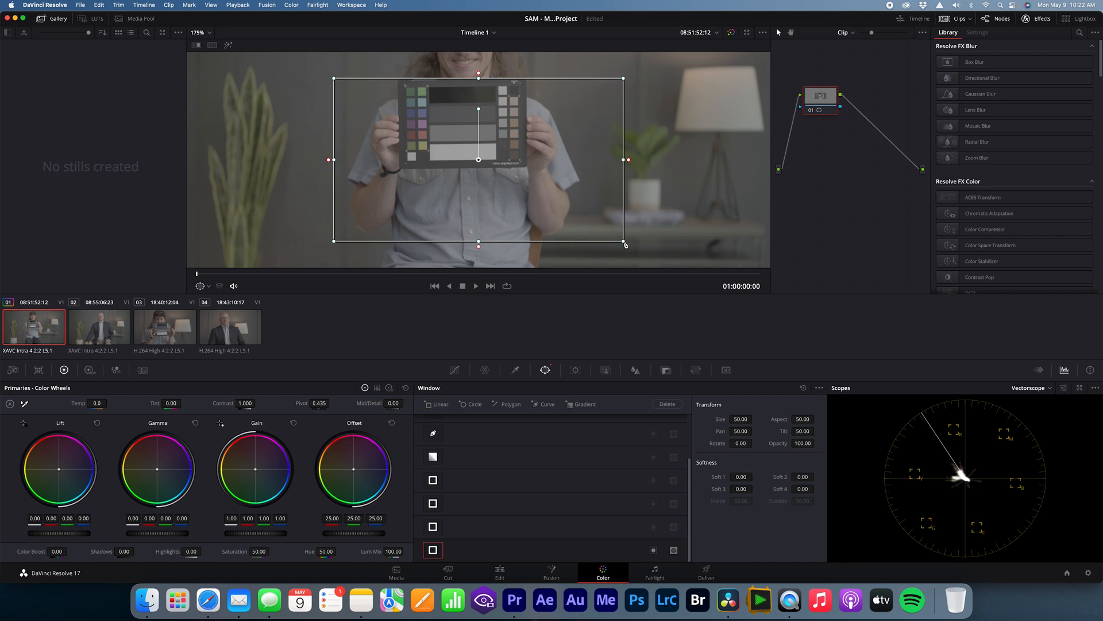
pyautogui.moveTo(624, 244); pyautogui.dragTo(428, 162)
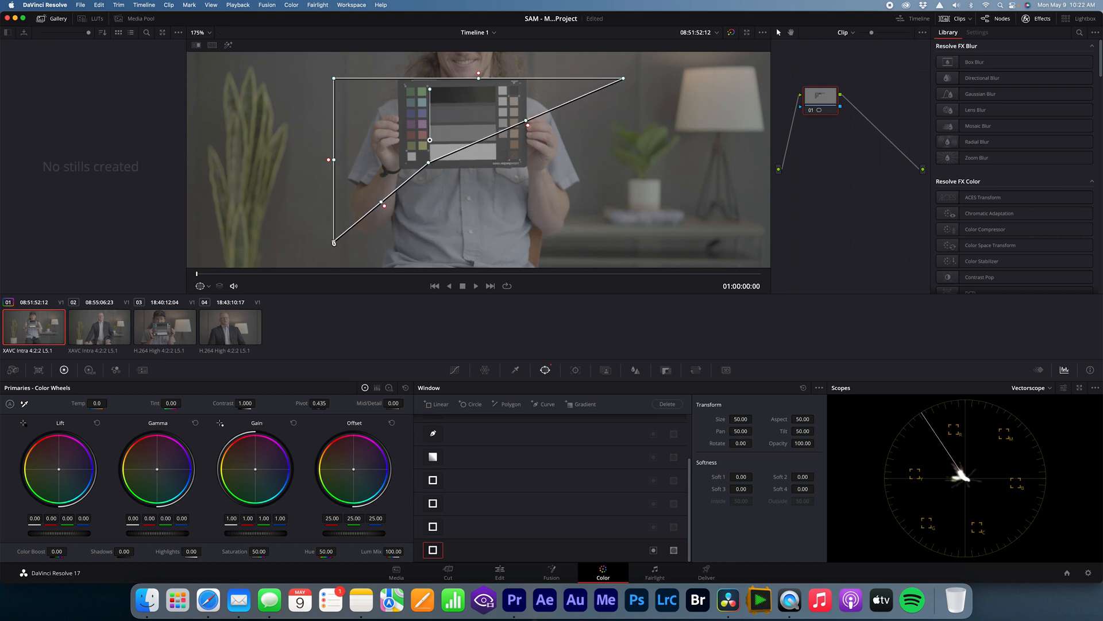
pyautogui.moveTo(335, 244); pyautogui.dragTo(407, 163)
pyautogui.moveTo(624, 78); pyautogui.dragTo(427, 86)
pyautogui.moveTo(334, 78); pyautogui.dragTo(406, 87)
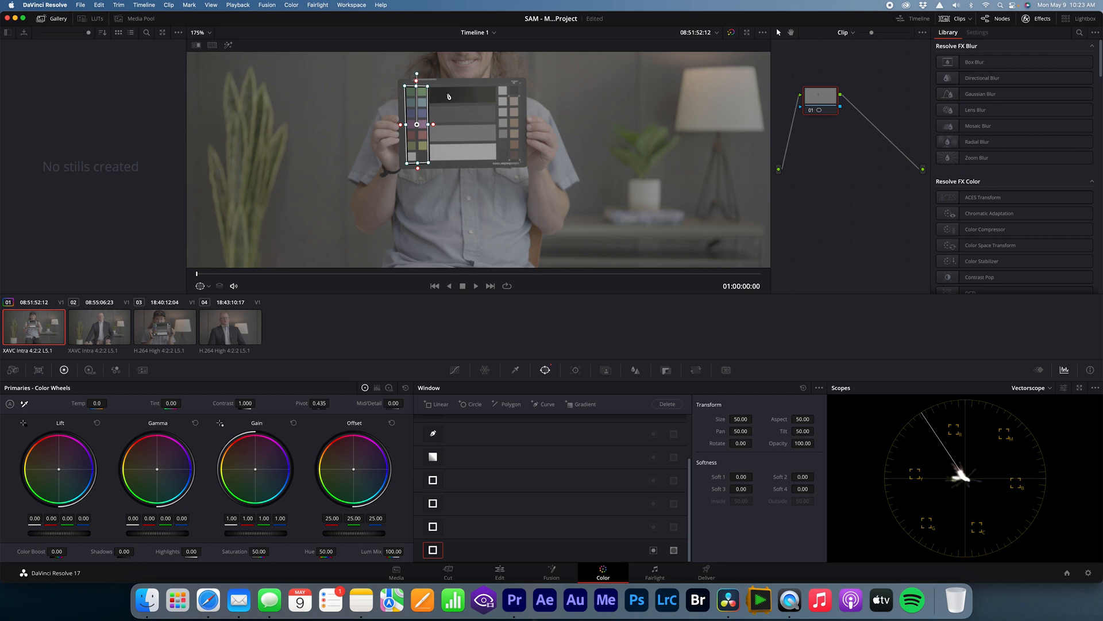
pyautogui.scroll(2, 399, 95)
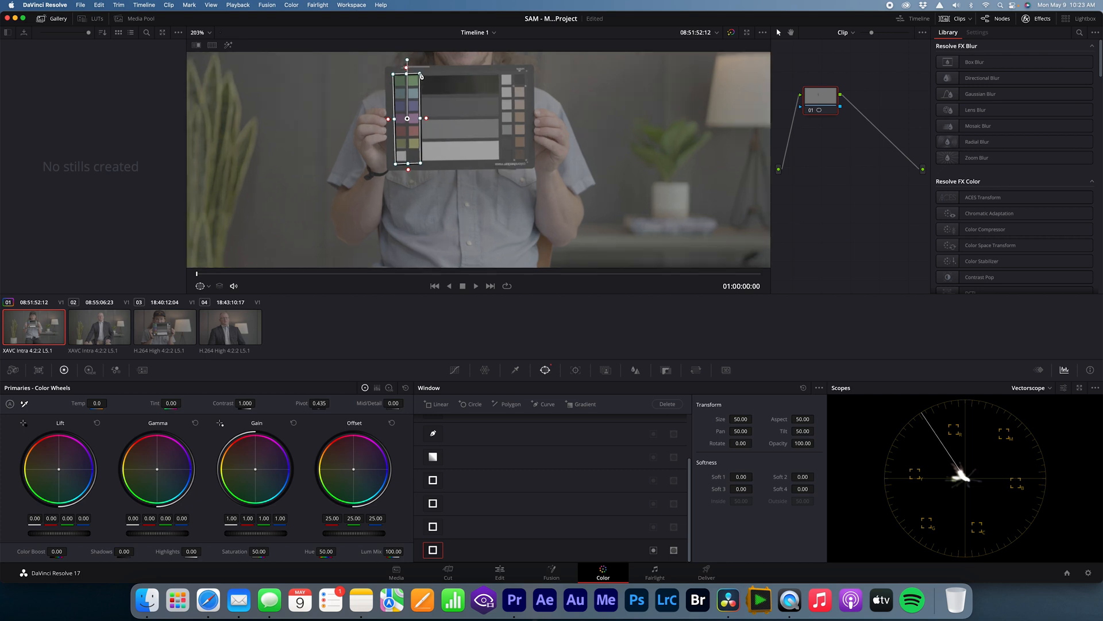
pyautogui.moveTo(420, 164); pyautogui.dragTo(394, 163)
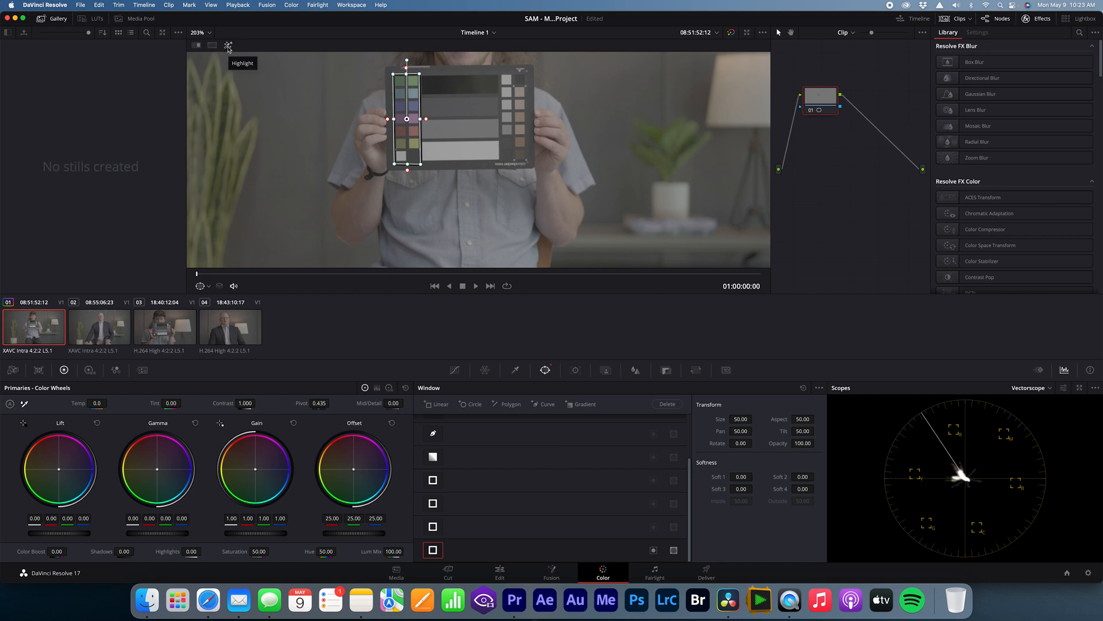
# Step: Turn on Highlight to isolate the windowed colour chips, and save the project
pyautogui.click(228, 46)
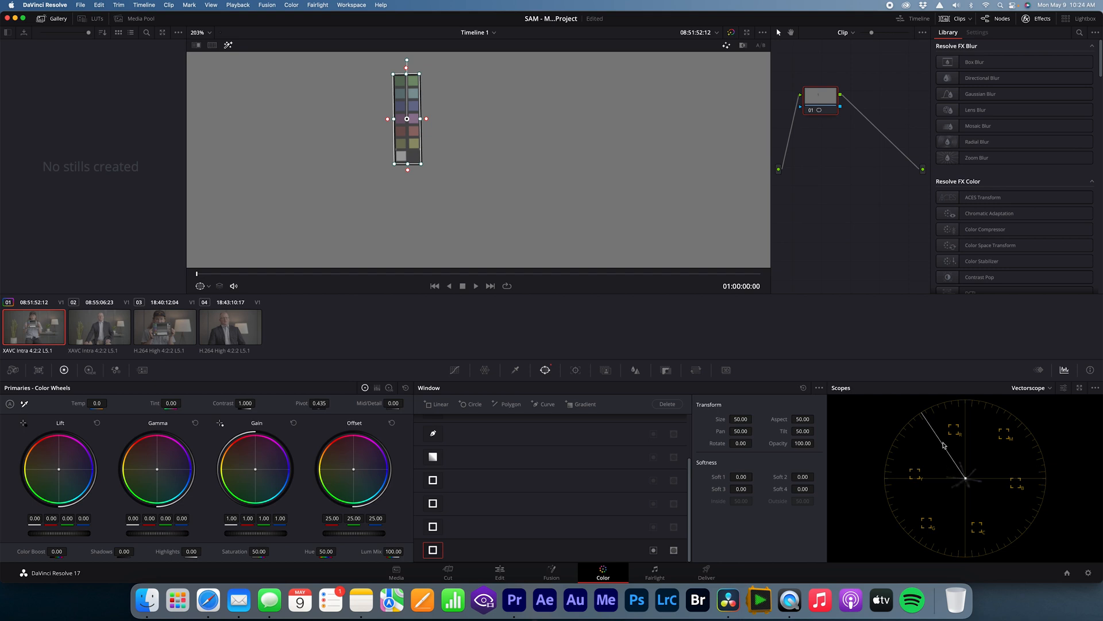
pyautogui.press('super+s')
# Step: Apply the Neutral_Fx6_Davinci_G2 LUT from the Phantom ARRI LUTs for the Sony FX6 to node 01
pyautogui.rightClick(822, 101)
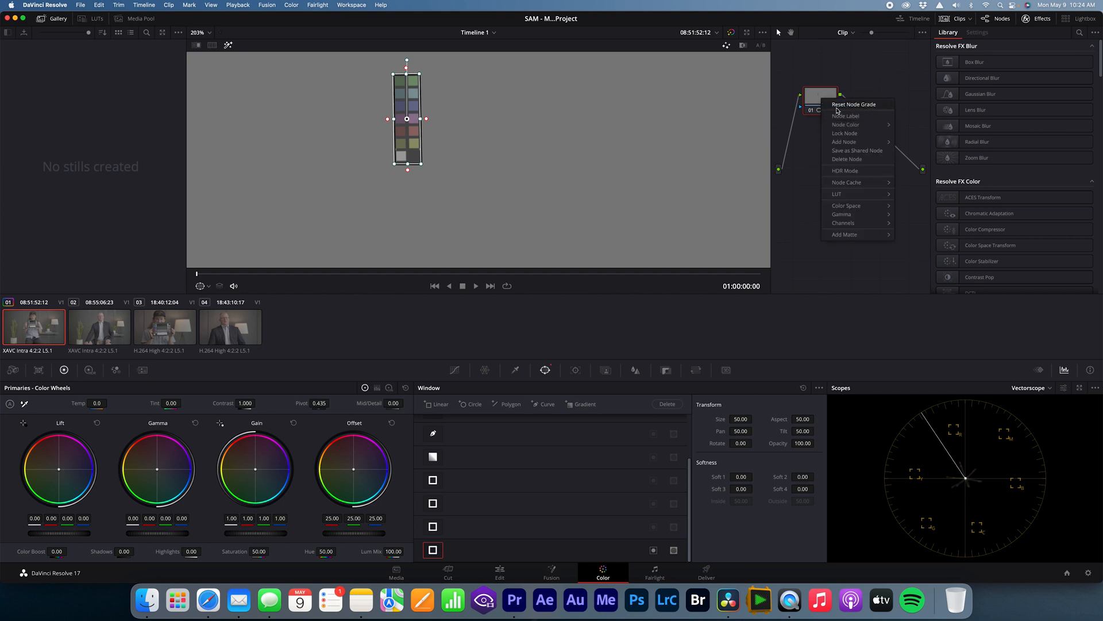
pyautogui.moveTo(850, 199)
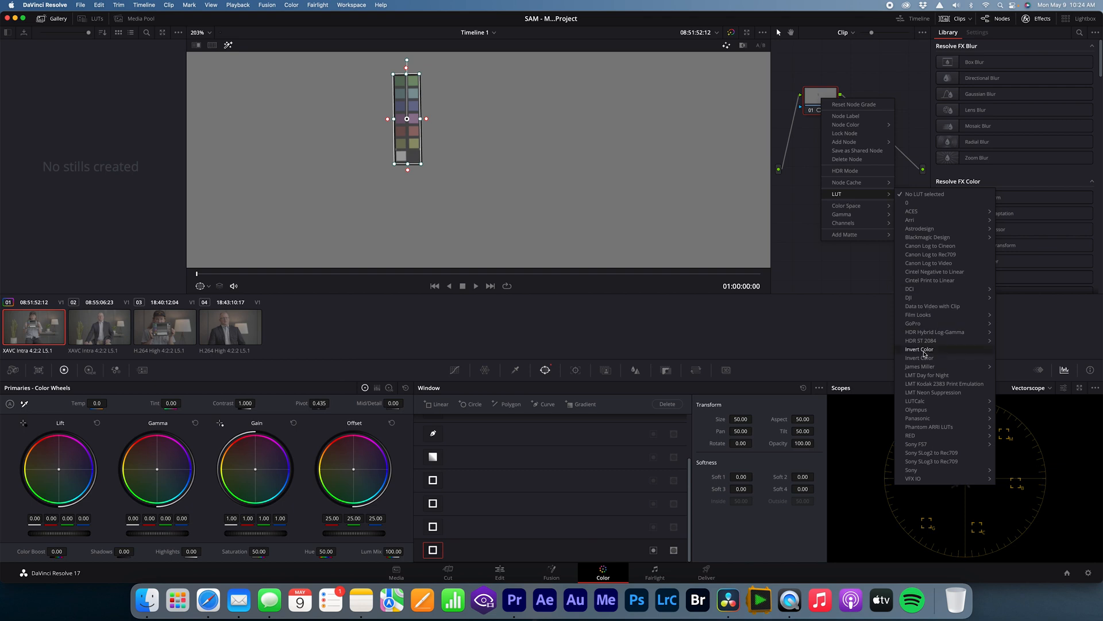
pyautogui.moveTo(939, 414)
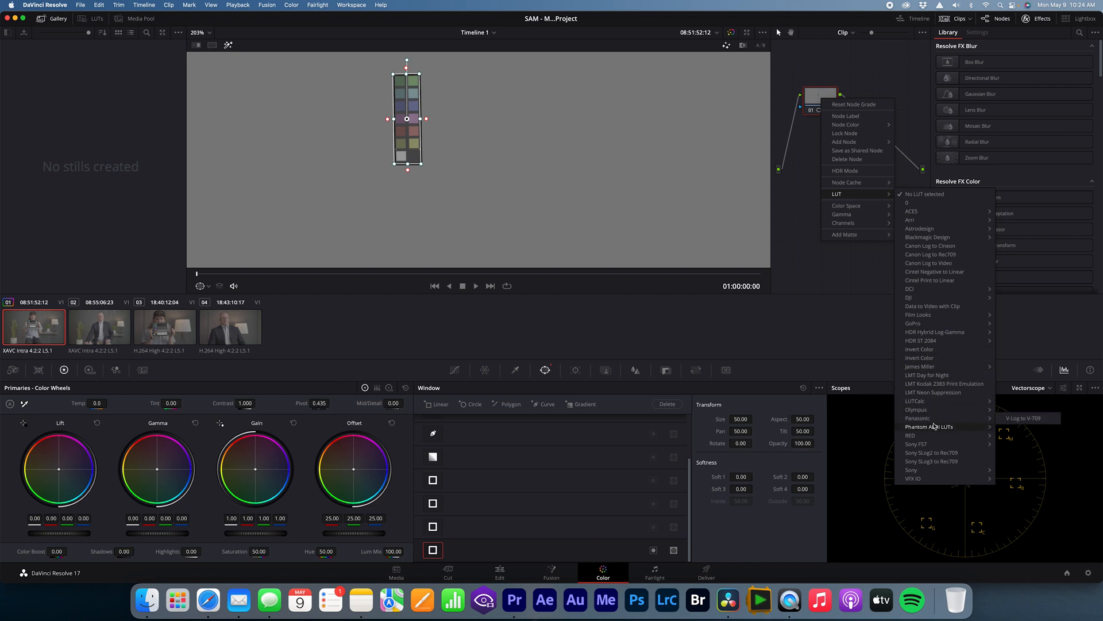
pyautogui.moveTo(1017, 444)
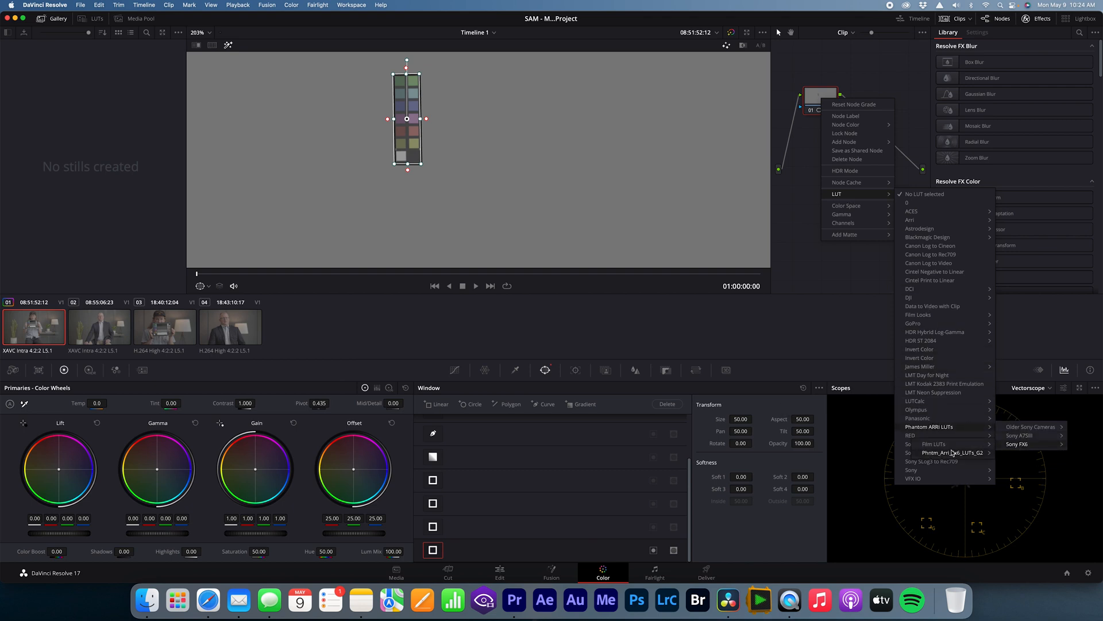
pyautogui.moveTo(980, 453)
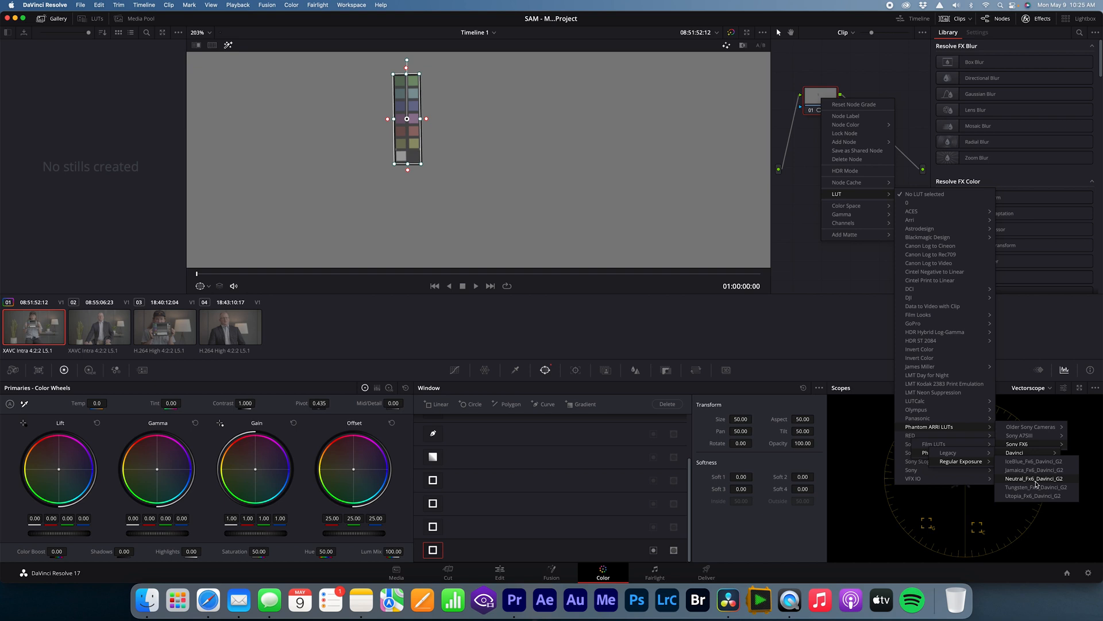
pyautogui.click(1036, 484)
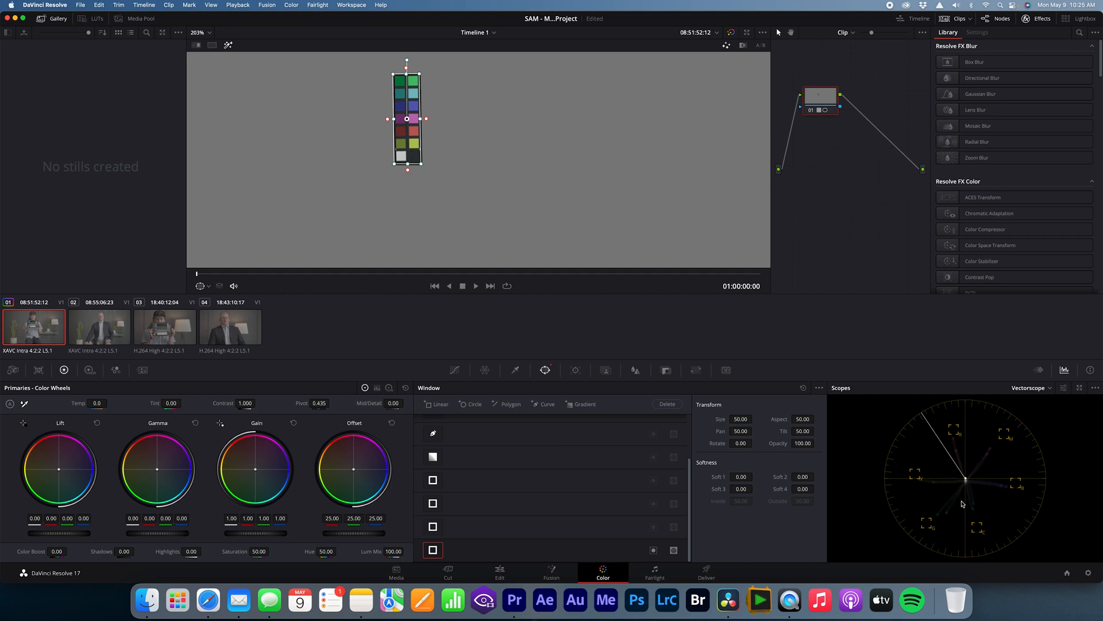
# Step: Switch the vectorscope's Show 2x Zoom option off and back on, and close its settings
pyautogui.click(1064, 389)
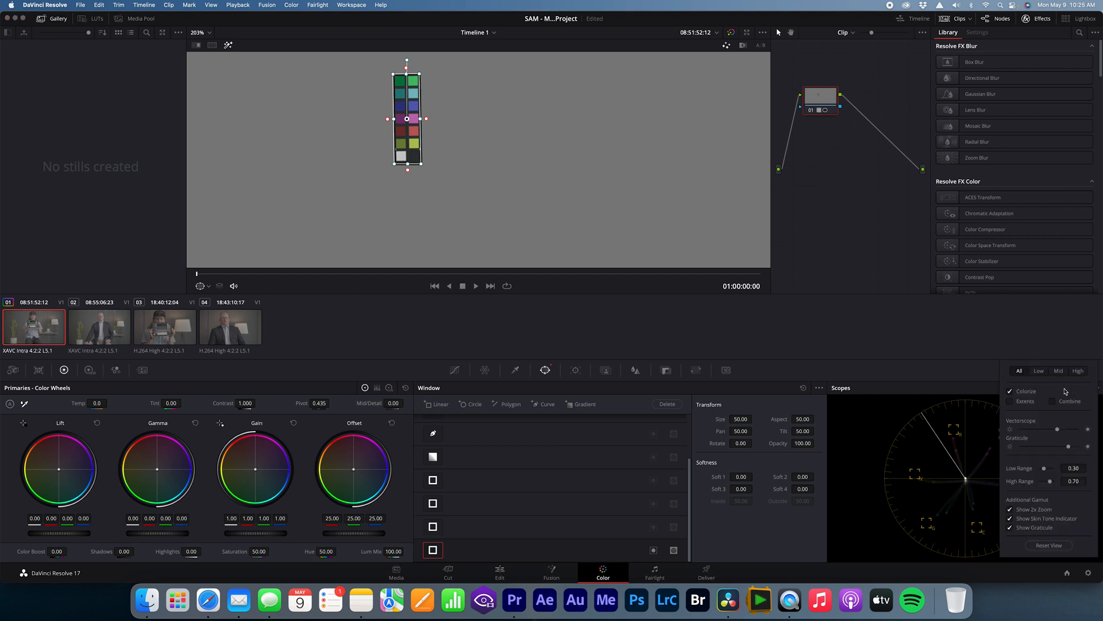
pyautogui.click(1011, 511)
pyautogui.click(1011, 511)
pyautogui.click(955, 375)
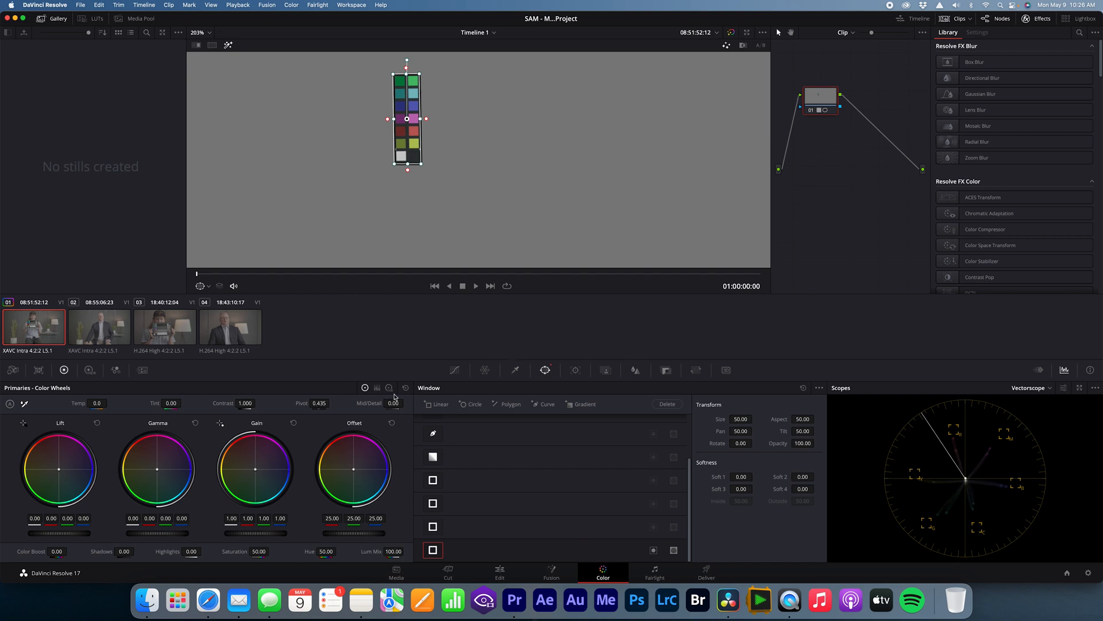
# Step: Open the Hue Vs Hue curve and add control points for red, yellow, green, cyan, blue and magenta
pyautogui.click(454, 371)
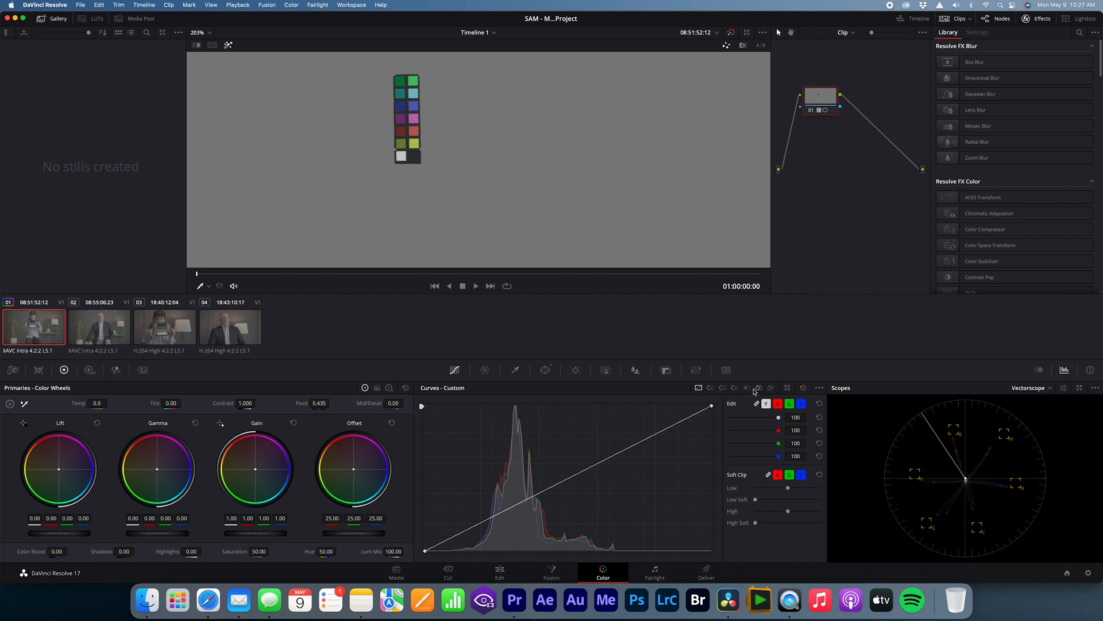
pyautogui.click(710, 388)
pyautogui.click(722, 388)
pyautogui.click(711, 389)
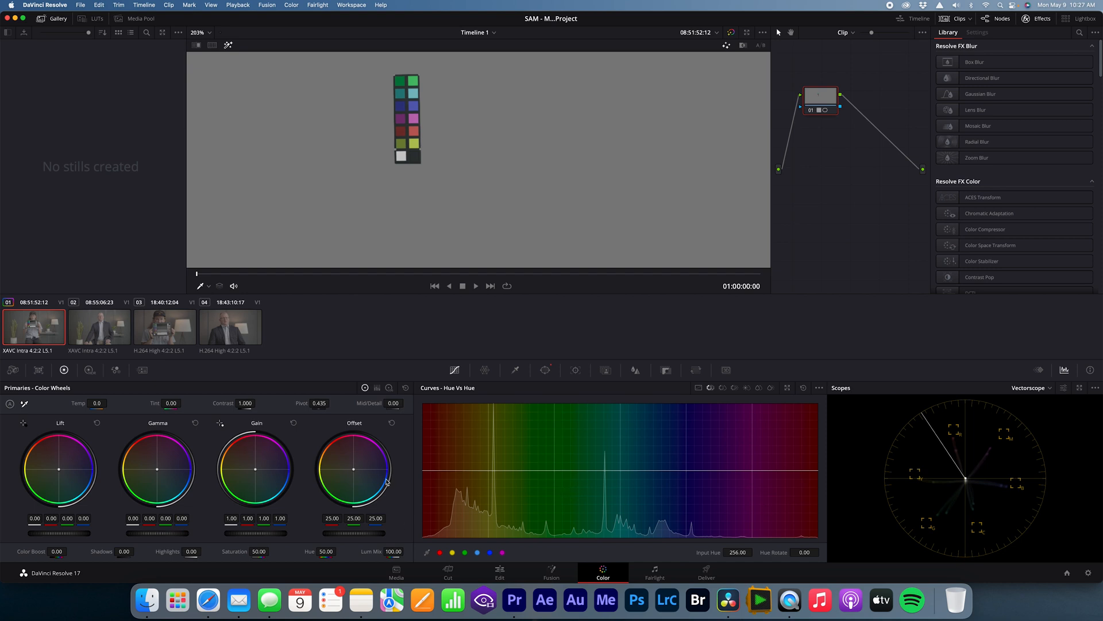
pyautogui.click(465, 552)
pyautogui.click(477, 552)
pyautogui.click(490, 552)
# Step: Fine-tune the Hue Vs Hue points towards their vectorscope targets, rotating blue by about -5.18 and magenta by about -0.58
pyautogui.moveTo(425, 473)
pyautogui.mouseDown()
pyautogui.moveTo(427, 457)
pyautogui.moveTo(422, 483)
pyautogui.moveTo(420, 458)
pyautogui.moveTo(426, 471)
pyautogui.mouseUp()
pyautogui.moveTo(488, 471)
pyautogui.mouseDown()
pyautogui.moveTo(490, 480)
pyautogui.moveTo(487, 469)
pyautogui.mouseUp()
pyautogui.moveTo(554, 472); pyautogui.dragTo(622, 472)
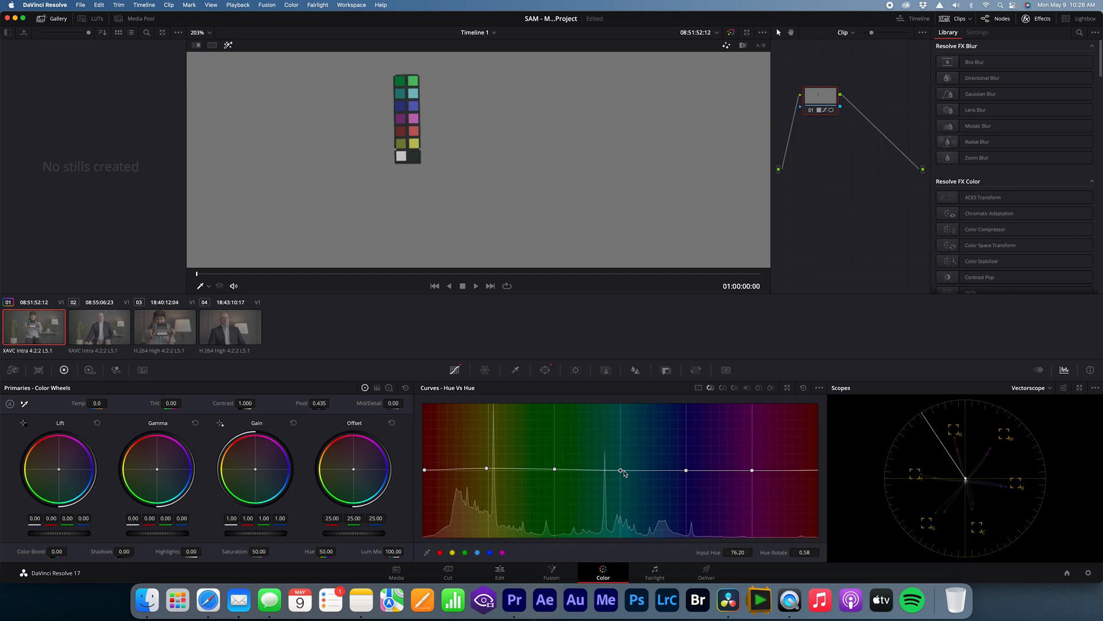
pyautogui.moveTo(687, 471); pyautogui.dragTo(688, 474)
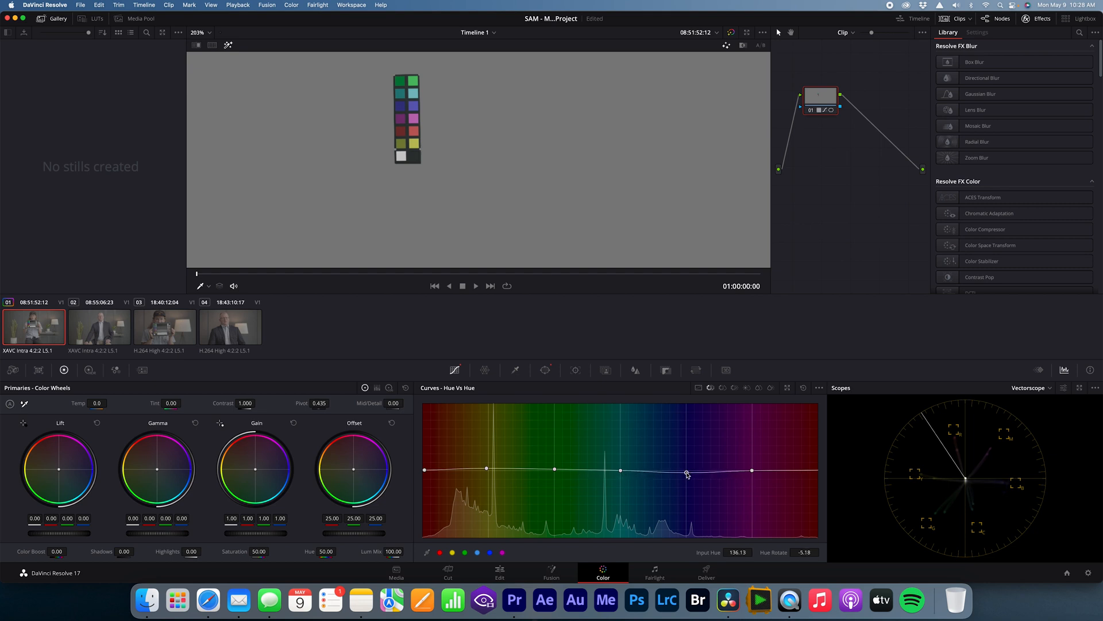
pyautogui.click(752, 471)
pyautogui.moveTo(753, 472); pyautogui.dragTo(753, 473)
# Step: Switch to the Hue Vs Sat curve and add control points for the six primary and secondary colours
pyautogui.click(724, 389)
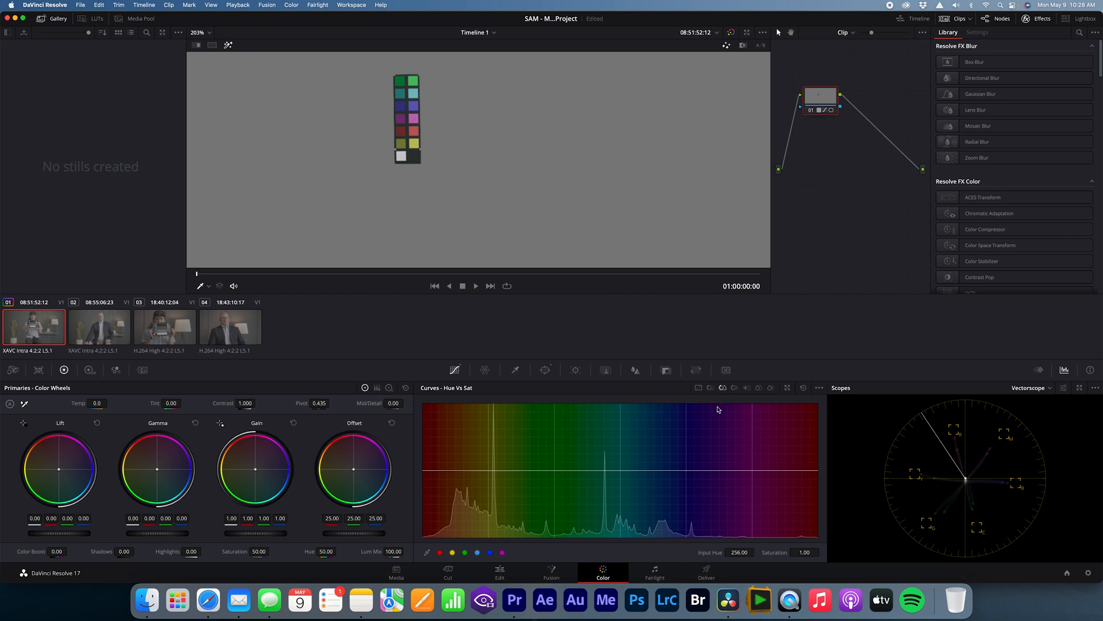
pyautogui.click(465, 552)
pyautogui.click(477, 552)
pyautogui.click(490, 552)
# Step: Raise the yellow, green and cyan points on the Hue Vs Sat curve, with yellow slightly, green moderately and cyan the most
pyautogui.moveTo(489, 473); pyautogui.dragTo(489, 465)
pyautogui.moveTo(555, 470); pyautogui.dragTo(553, 453)
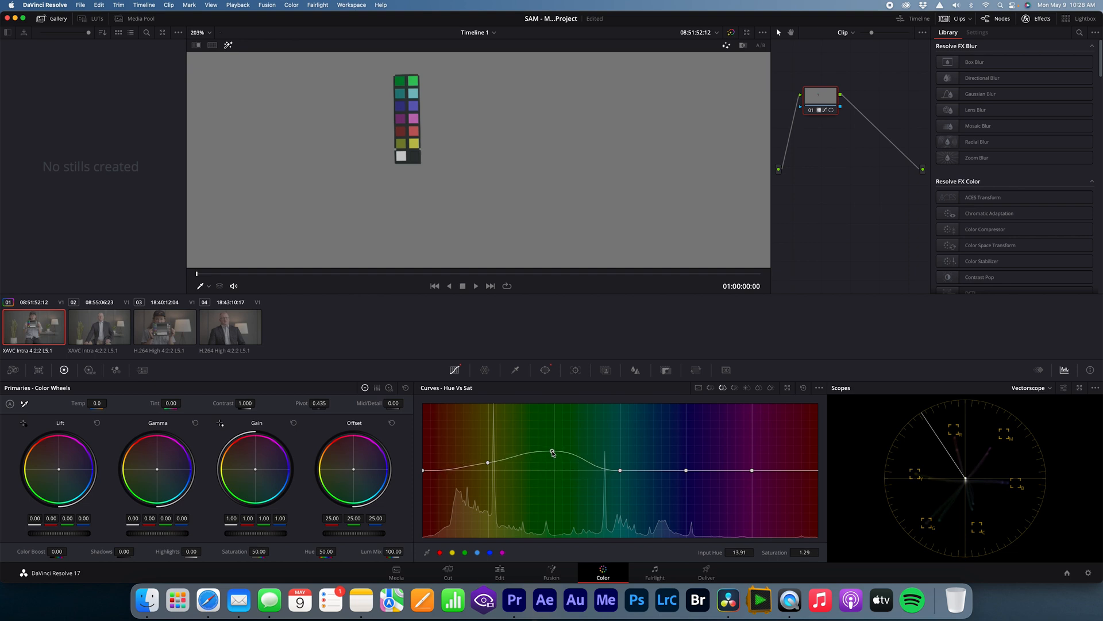
pyautogui.moveTo(621, 470); pyautogui.dragTo(620, 432)
pyautogui.click(553, 452)
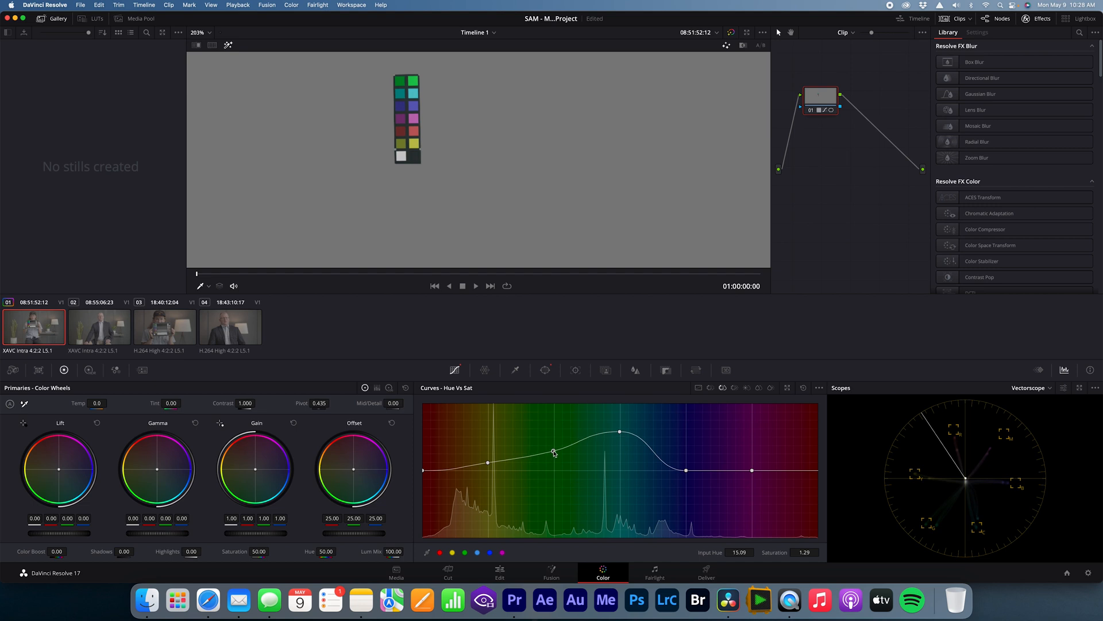
pyautogui.moveTo(555, 453); pyautogui.dragTo(555, 455)
# Step: Raise the blue and red points slightly on the Hue Vs Sat curve and bring magenta saturation to about 1.48
pyautogui.moveTo(687, 471); pyautogui.dragTo(688, 463)
pyautogui.moveTo(755, 470); pyautogui.dragTo(753, 439)
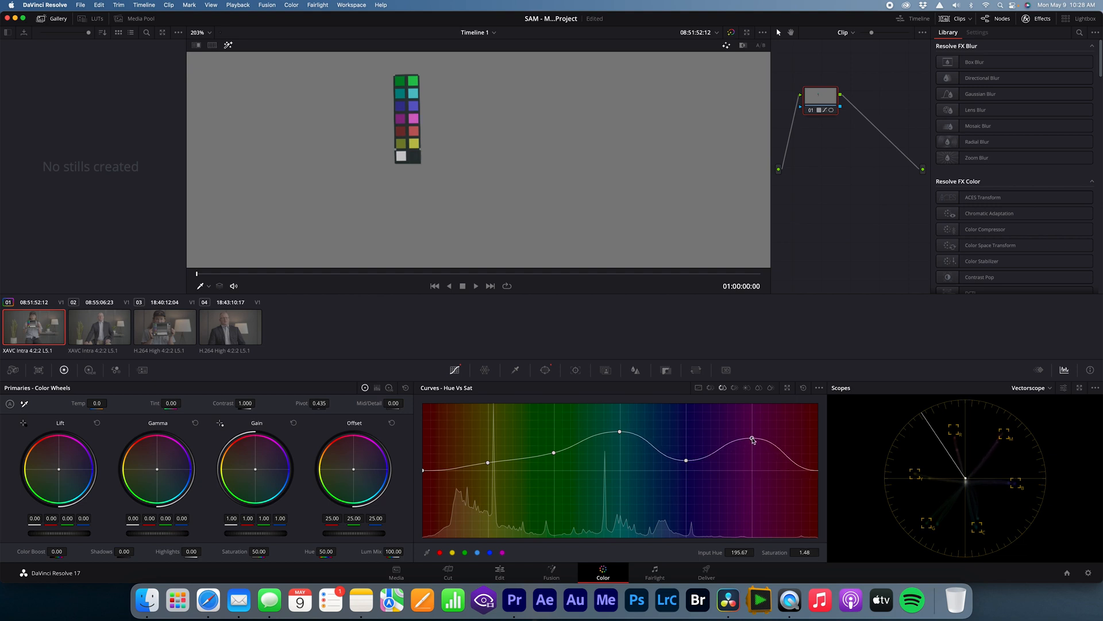
pyautogui.moveTo(423, 471); pyautogui.dragTo(423, 458)
# Step: Recheck the Hue Vs Hue points and lower the blue point slightly further
pyautogui.click(710, 387)
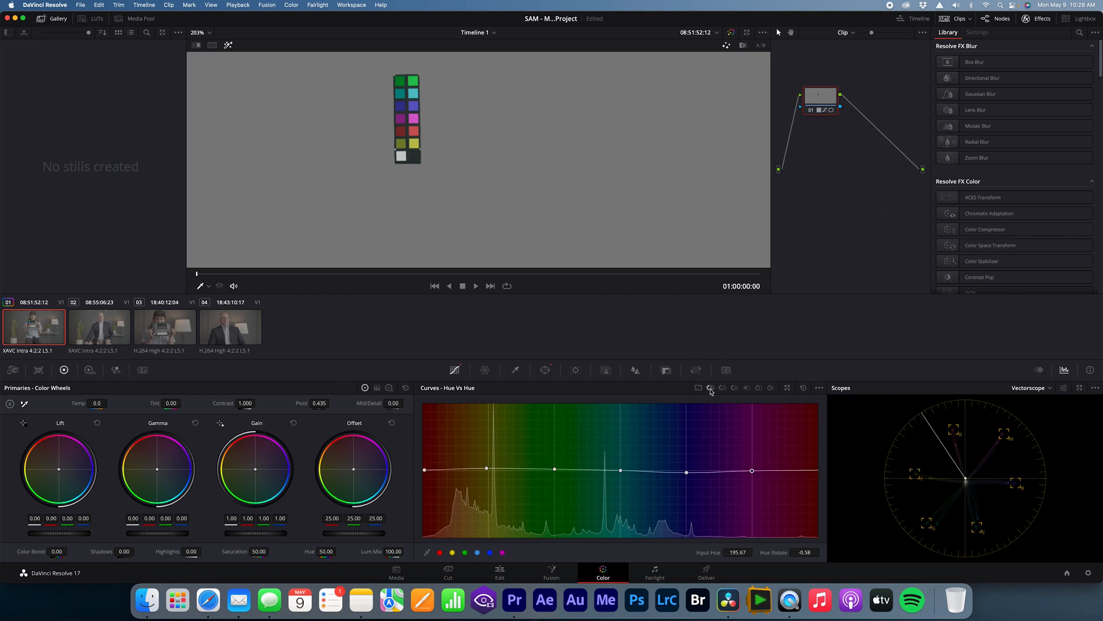
pyautogui.click(425, 470)
pyautogui.click(753, 471)
pyautogui.click(688, 473)
pyautogui.moveTo(688, 472); pyautogui.dragTo(689, 474)
# Step: Fine-tune the blue point on the Hue Vs Sat curve to a saturation of about 1.16
pyautogui.click(723, 389)
pyautogui.click(687, 462)
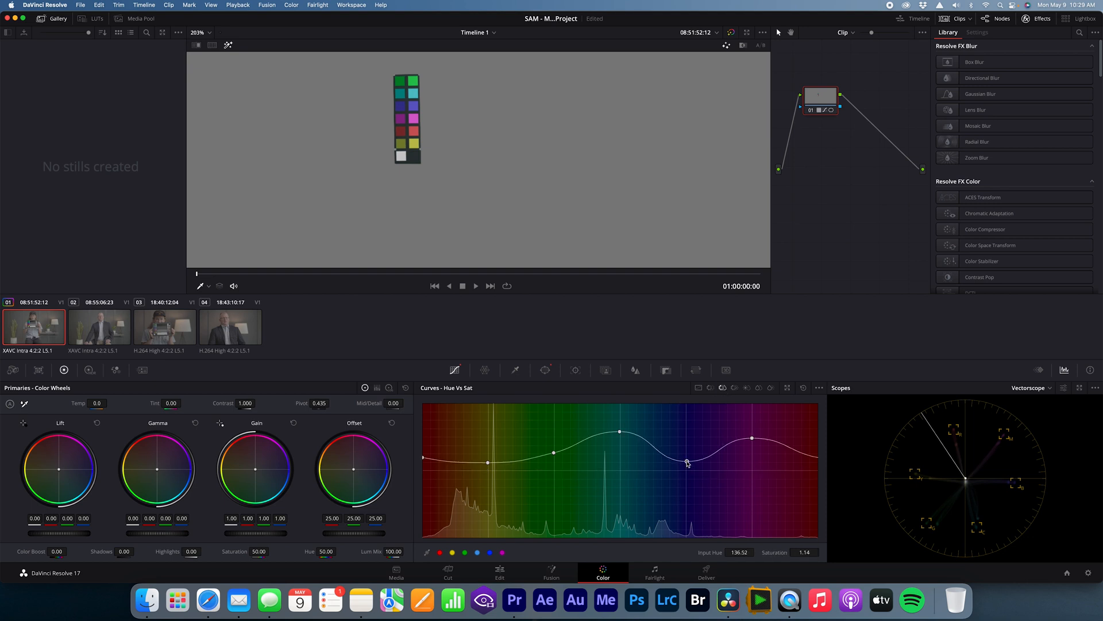
pyautogui.moveTo(688, 463); pyautogui.dragTo(688, 462)
# Step: Disable the Linear window on node 01 so the grade applies to the whole frame of the first clip
pyautogui.scroll(2, 352, 131)
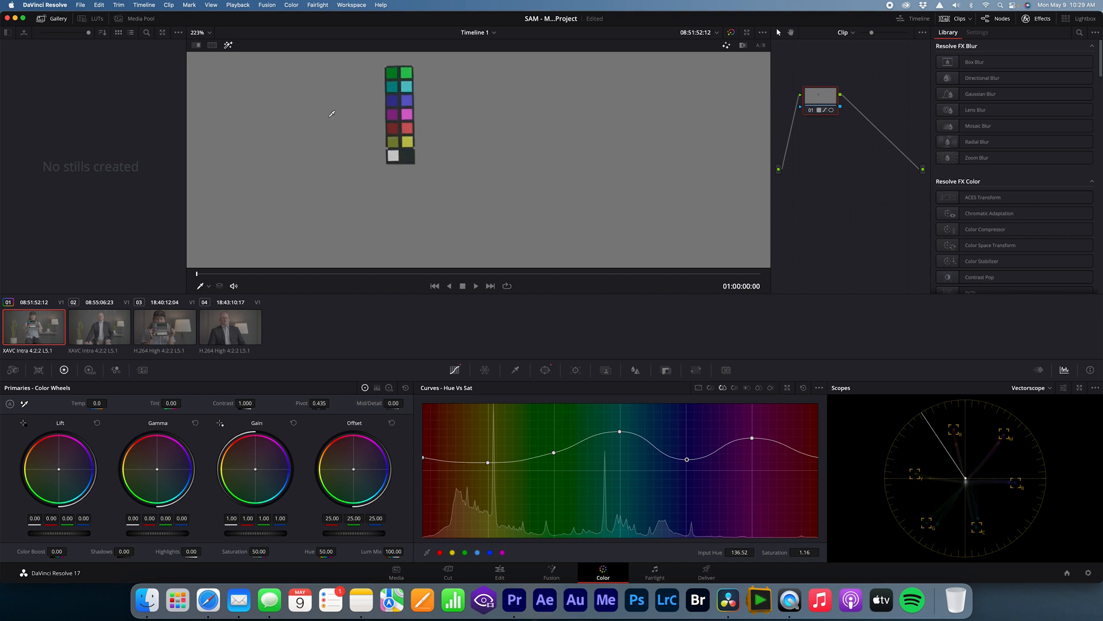
pyautogui.click(201, 33)
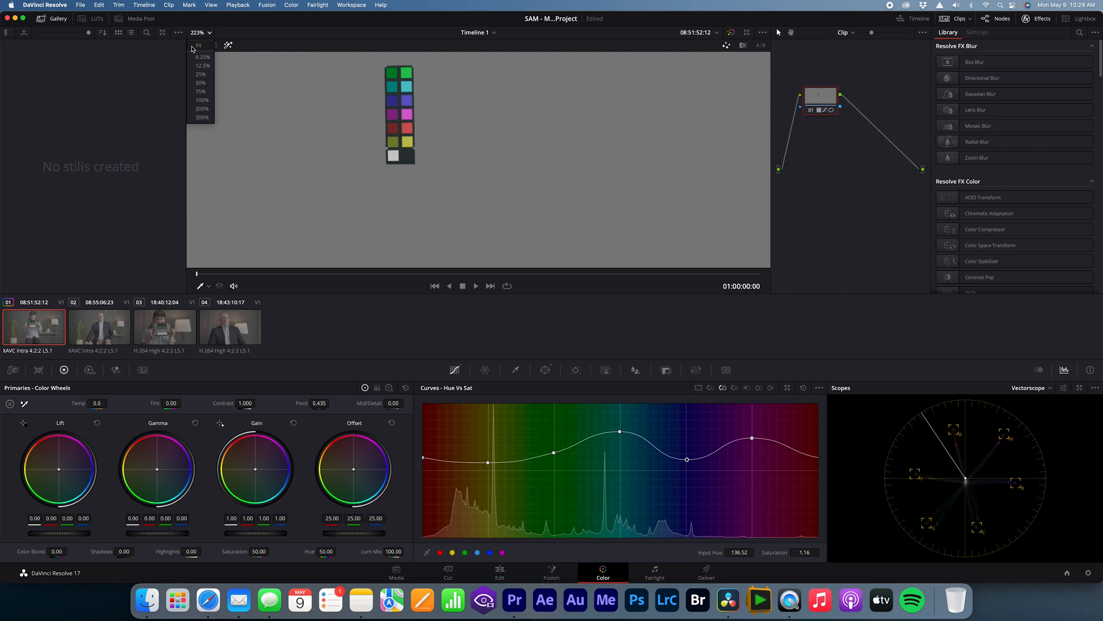
pyautogui.click(199, 48)
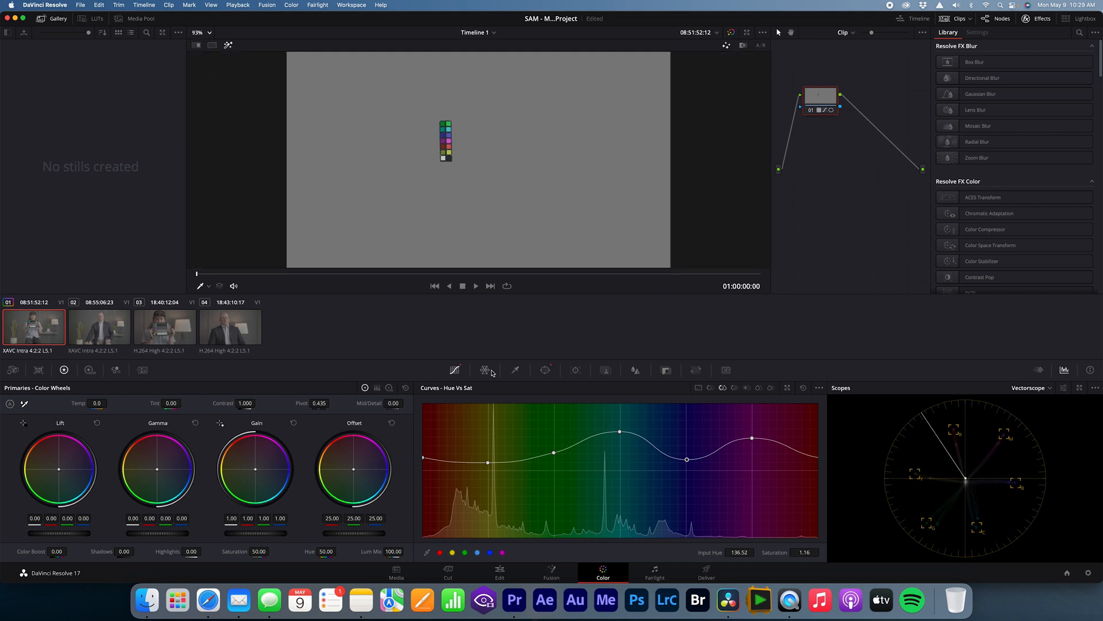
pyautogui.click(545, 371)
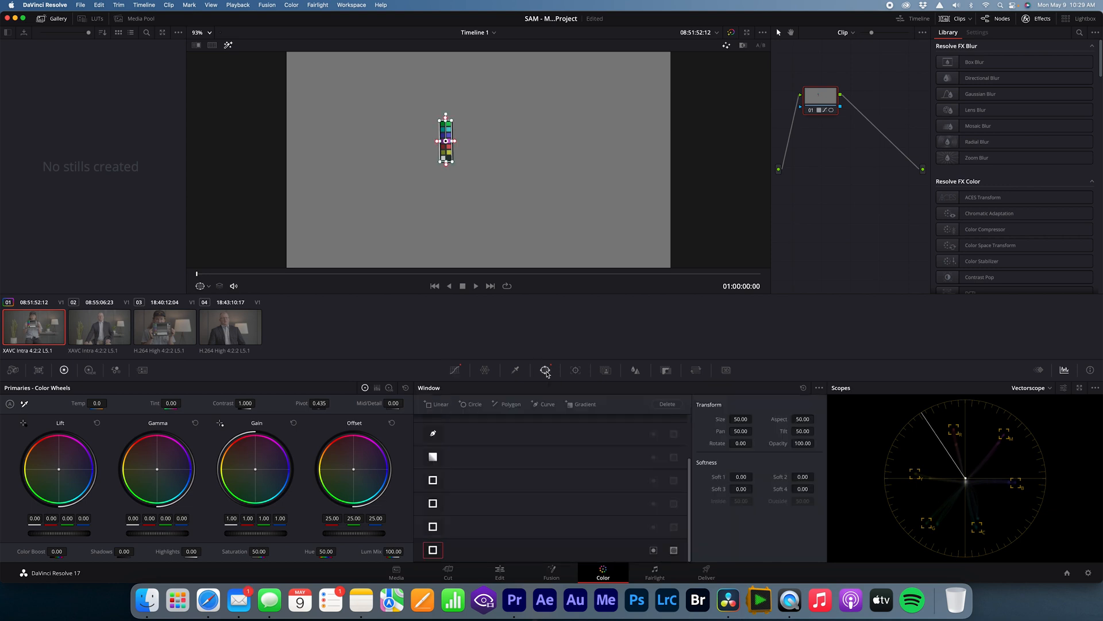
pyautogui.click(433, 550)
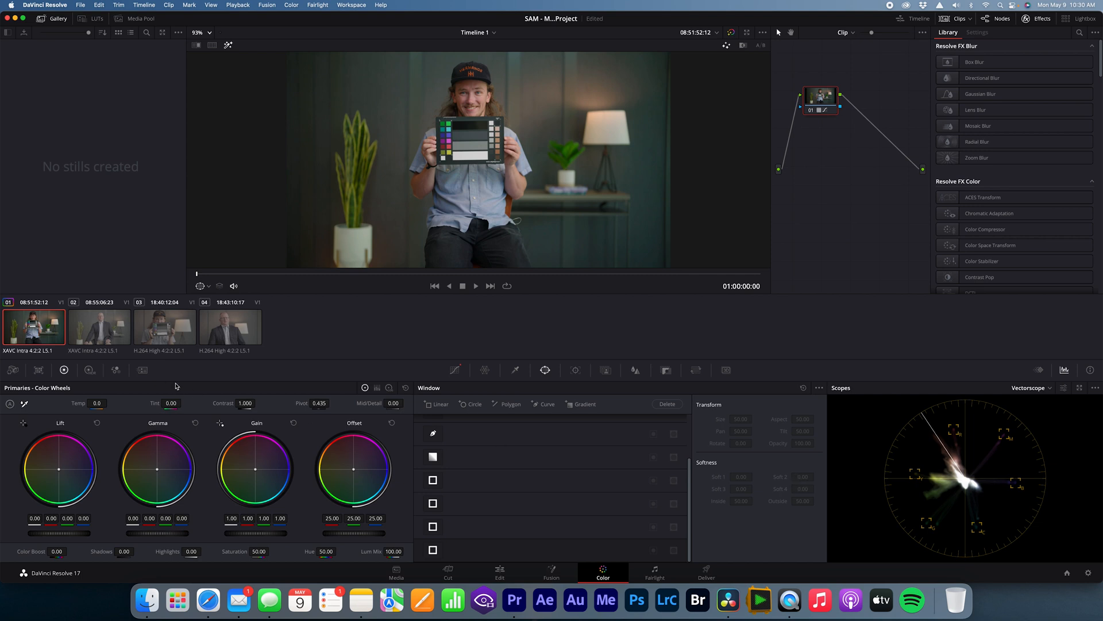
# Step: Copy the grade from the first clip and paste it onto clip 02, the matching wide interview shot
pyautogui.click(100, 5)
pyautogui.click(121, 94)
pyautogui.click(91, 328)
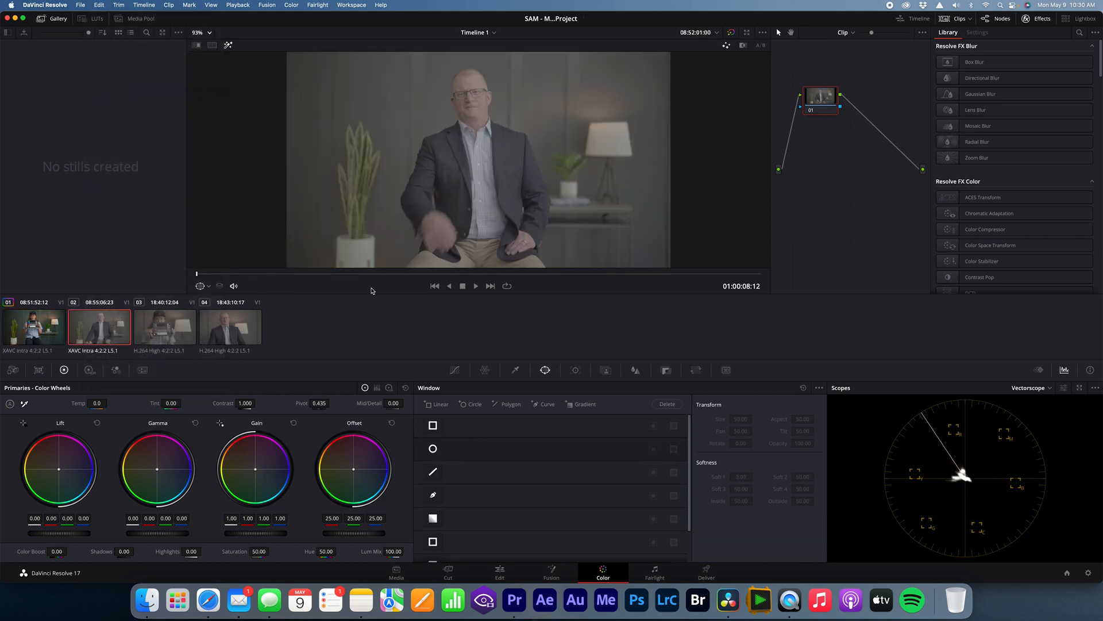
pyautogui.click(340, 273)
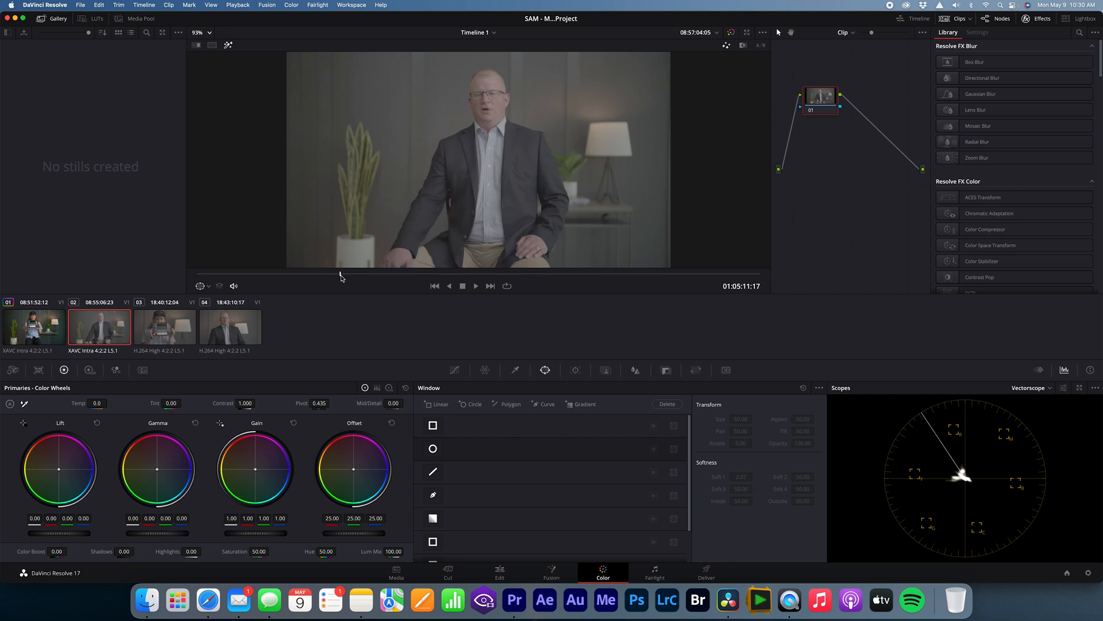
pyautogui.click(99, 5)
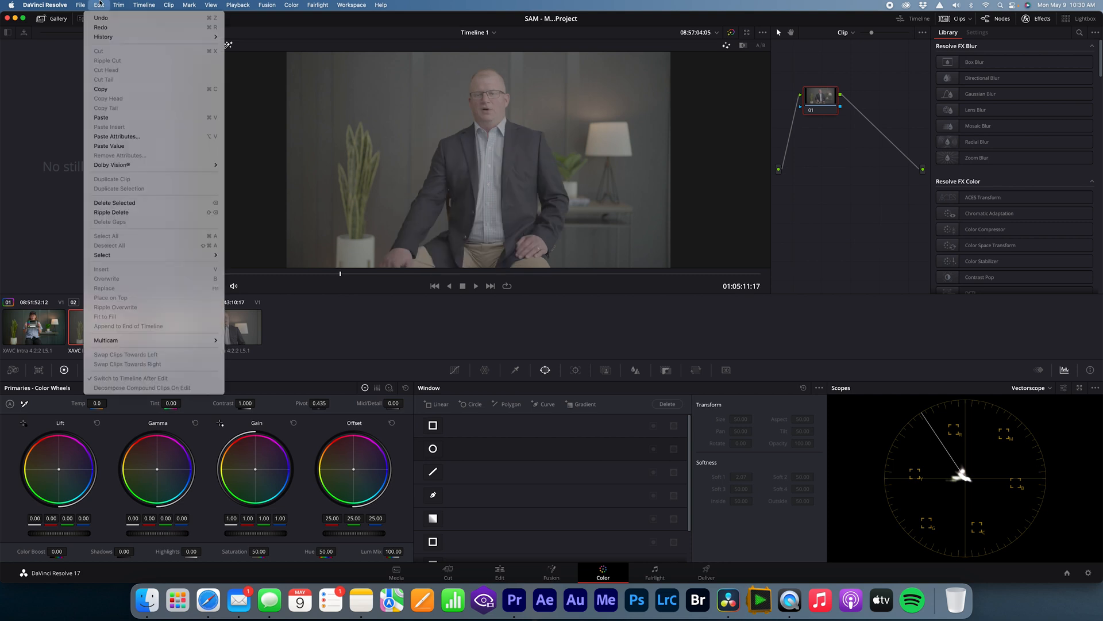
pyautogui.click(109, 116)
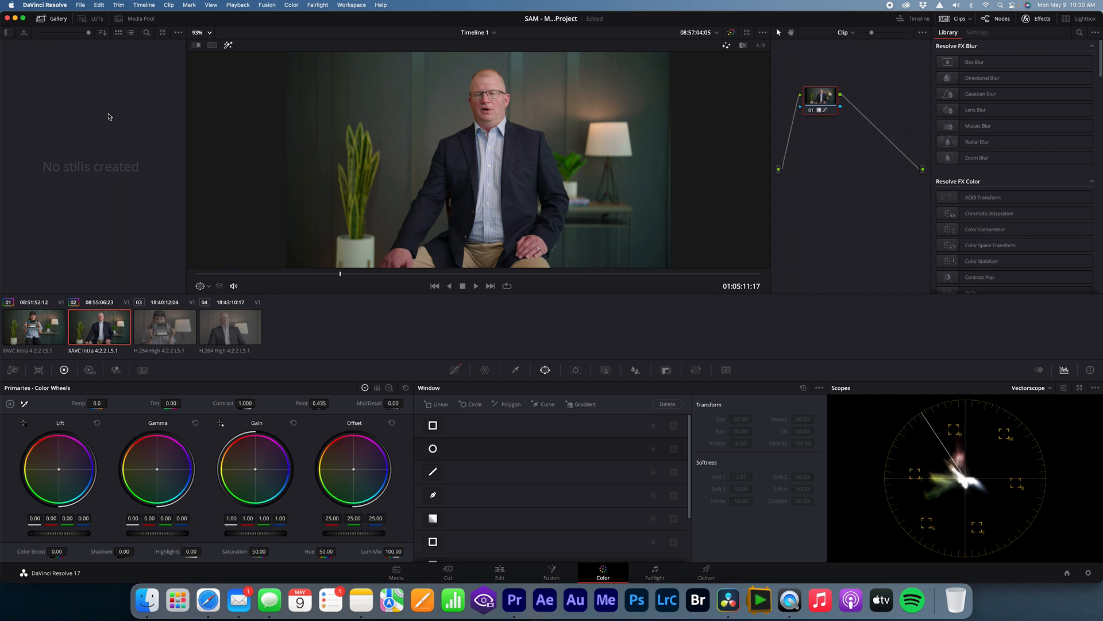
# Step: Add a Linear window to clip 03 with Highlight turned off, and set all four softness values to 0.00
pyautogui.click(166, 324)
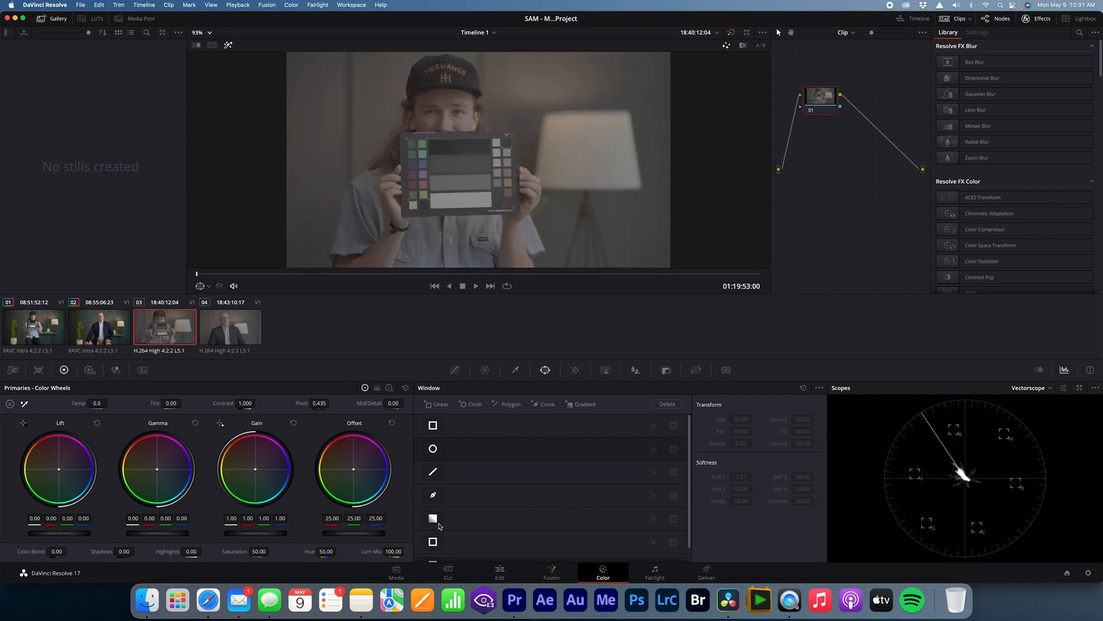
pyautogui.click(439, 406)
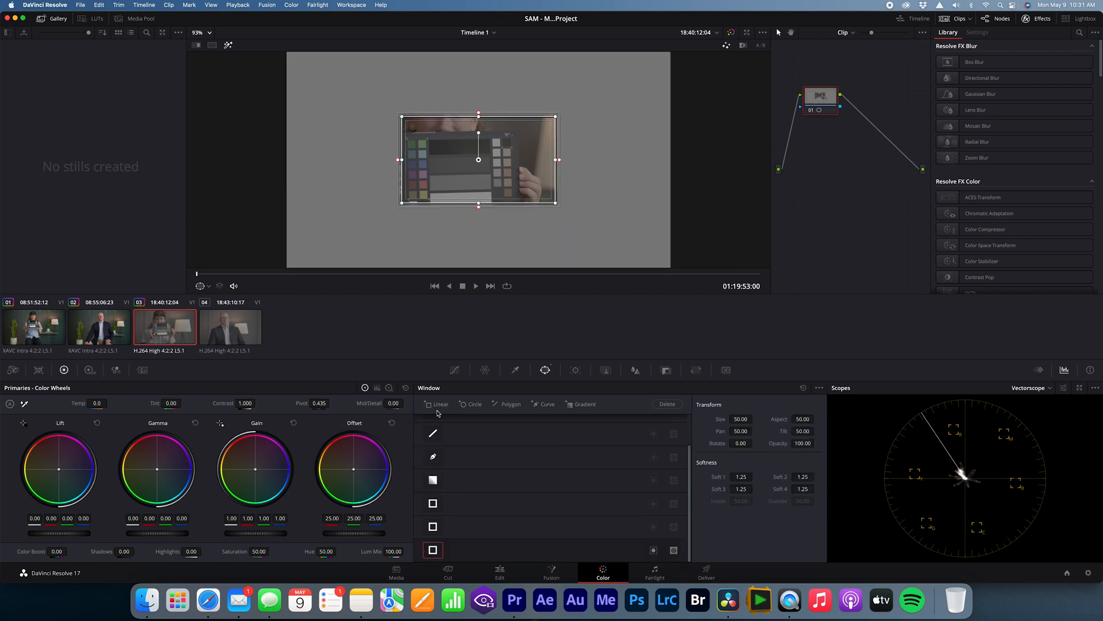
pyautogui.click(227, 46)
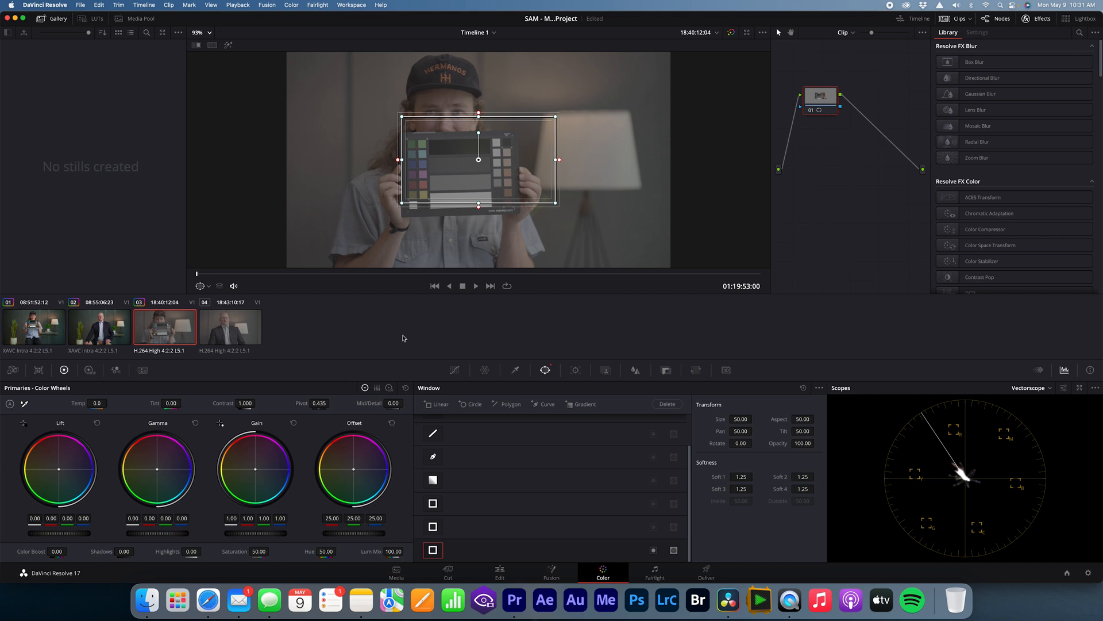
pyautogui.moveTo(754, 477); pyautogui.dragTo(718, 489)
pyautogui.moveTo(794, 476); pyautogui.dragTo(817, 488)
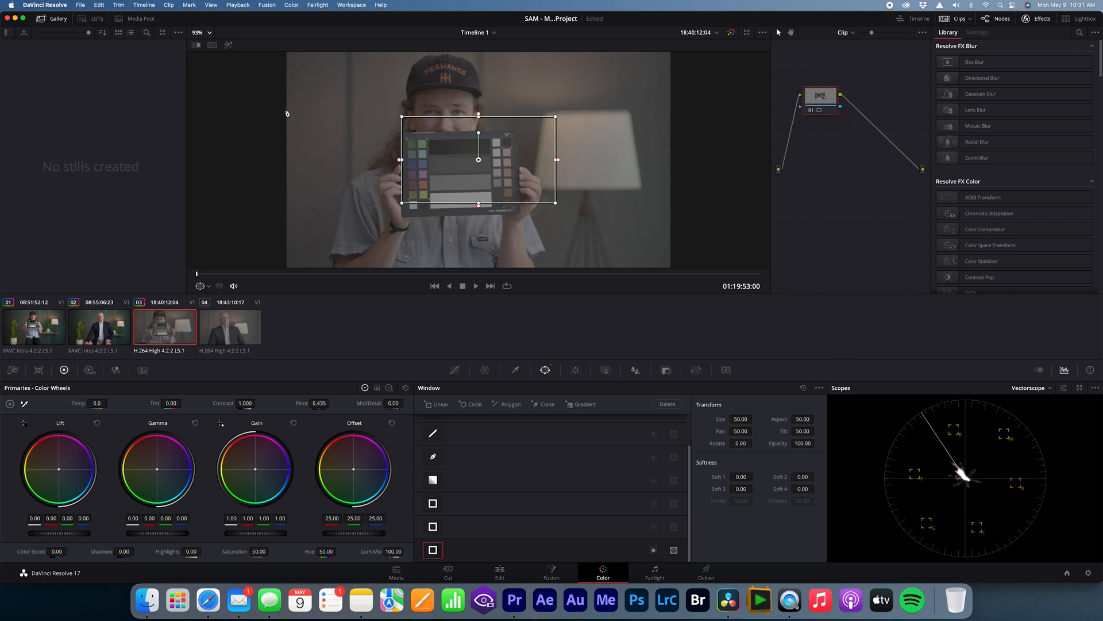
# Step: Reshape the window to tightly enclose the chart's two coloured chip columns on clip 03, and turn Highlight back on
pyautogui.moveTo(402, 203); pyautogui.dragTo(408, 212)
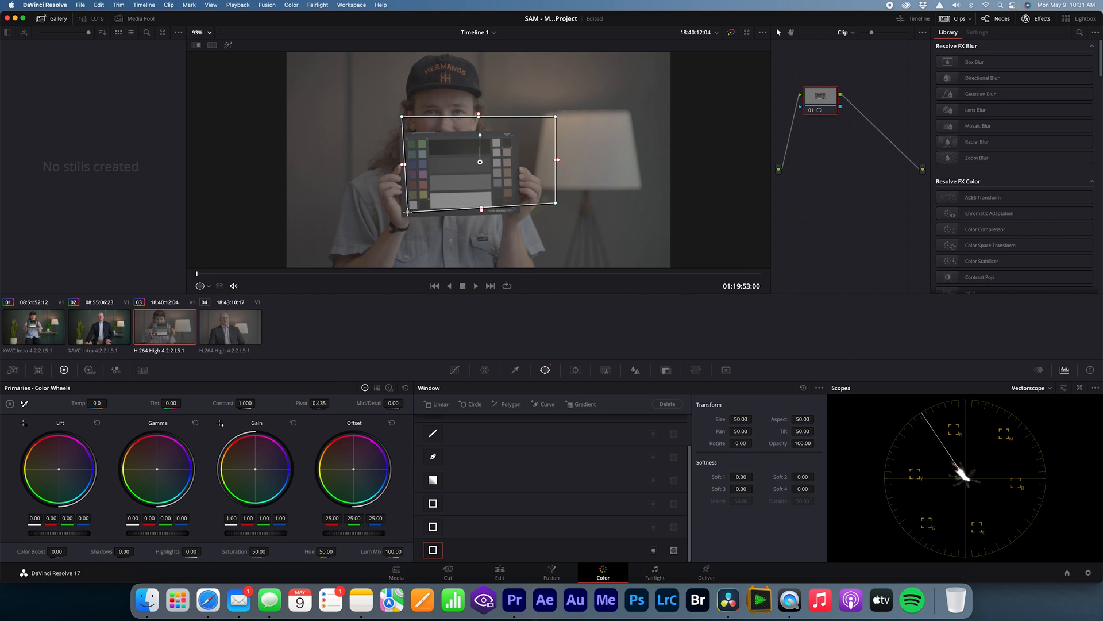
pyautogui.moveTo(557, 205); pyautogui.dragTo(429, 215)
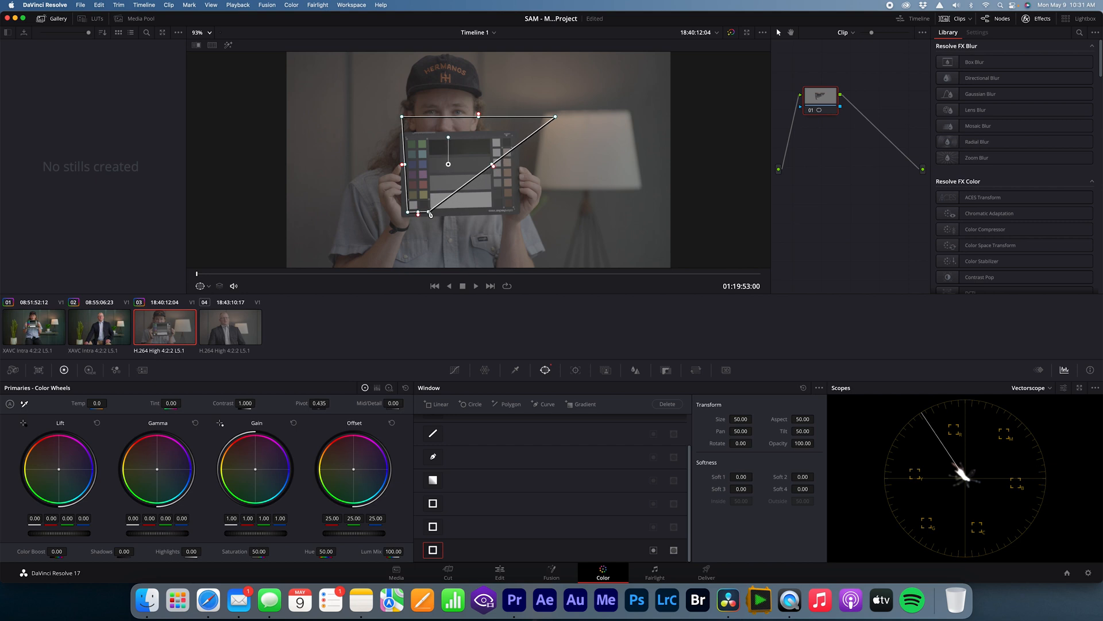
pyautogui.moveTo(555, 117); pyautogui.dragTo(407, 139)
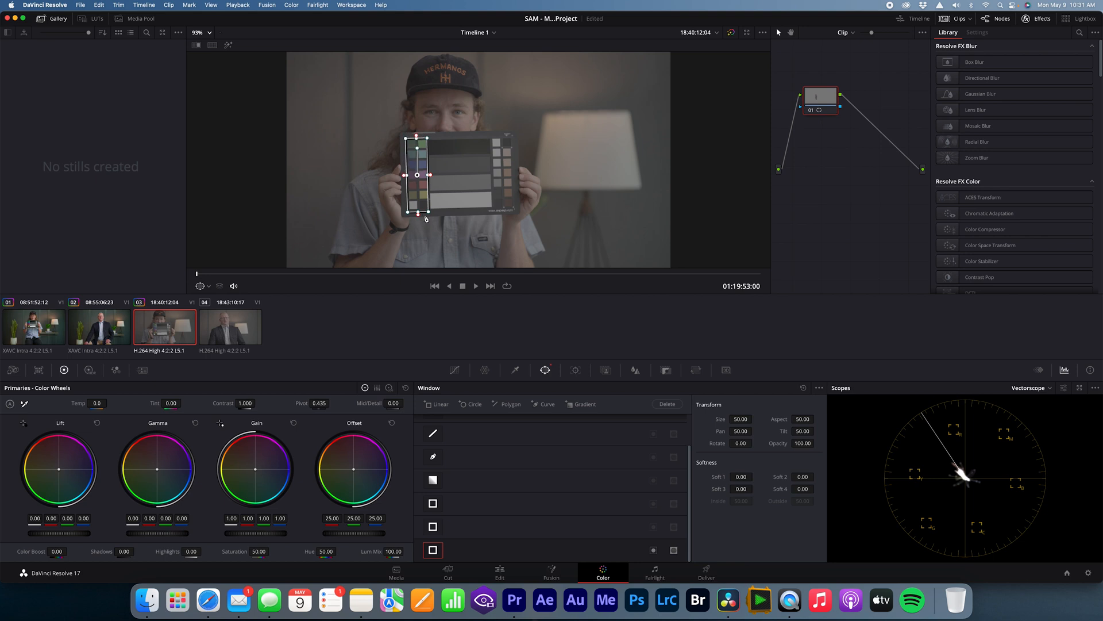
pyautogui.moveTo(428, 211); pyautogui.dragTo(429, 212)
pyautogui.click(228, 45)
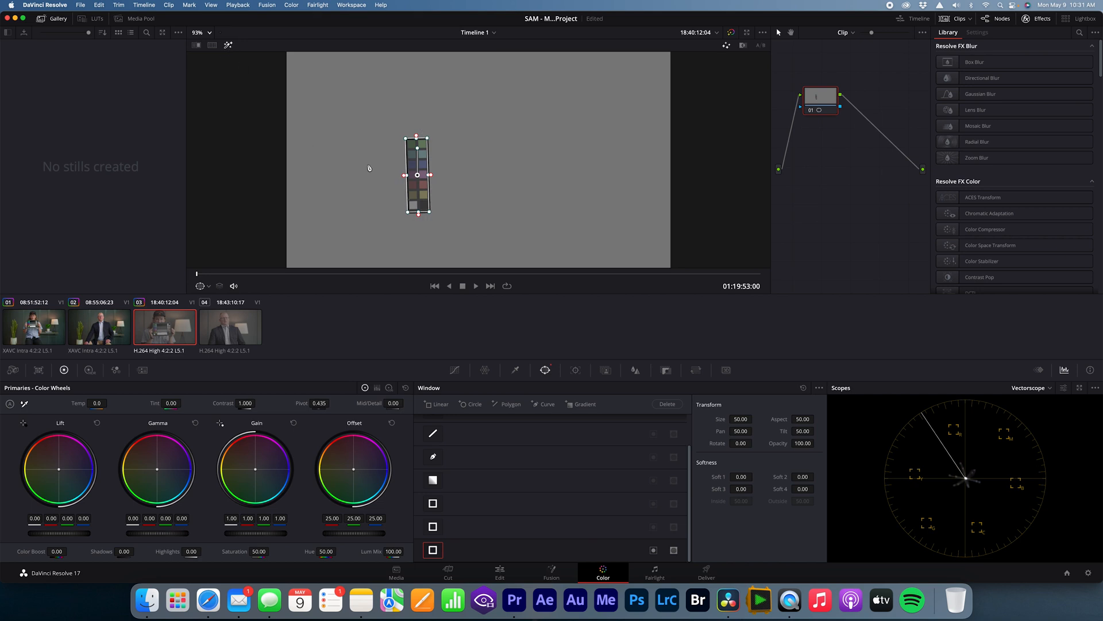
# Step: Fine-tune the corners of the Linear window on clip 03 so it tightly frames the two coloured chip columns
pyautogui.scroll(5, 370, 169)
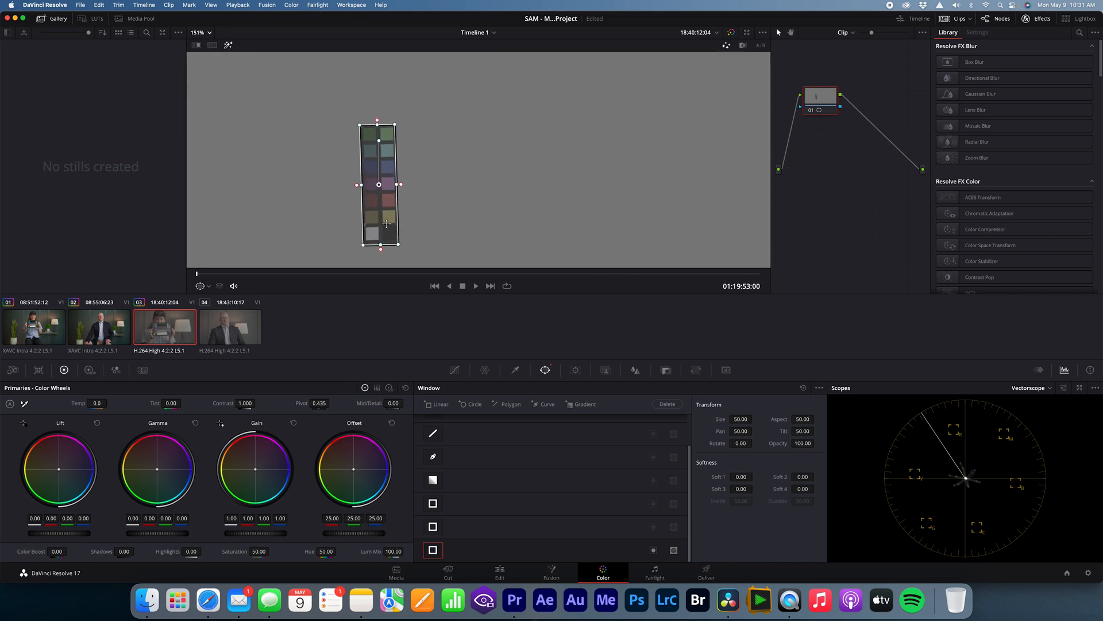
pyautogui.moveTo(398, 244); pyautogui.dragTo(363, 243)
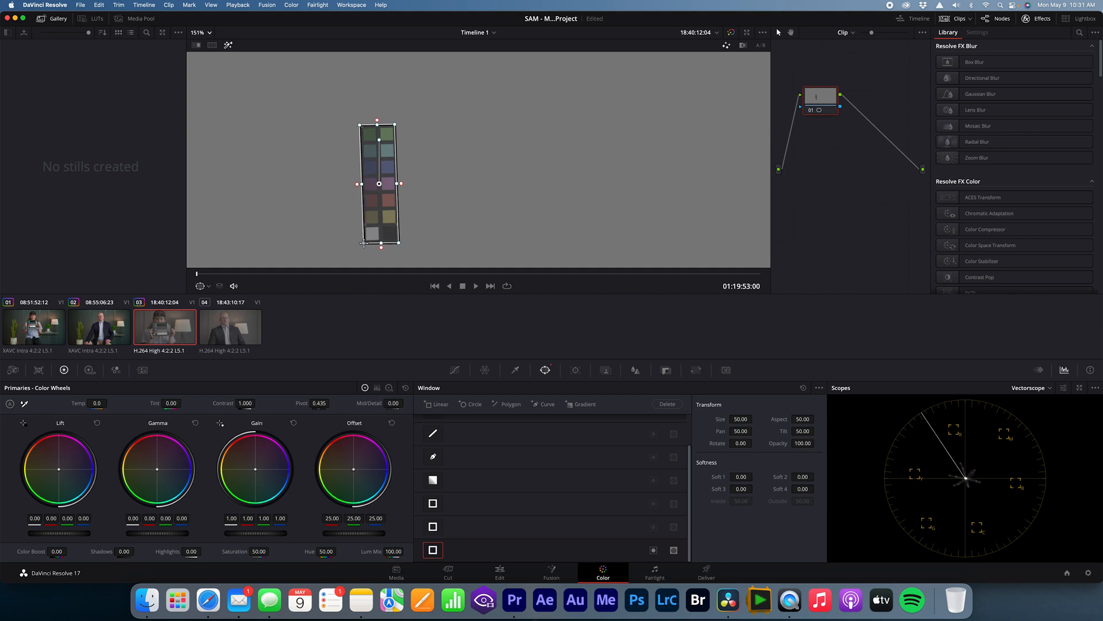
pyautogui.moveTo(395, 124); pyautogui.dragTo(395, 124)
pyautogui.rightClick(374, 158)
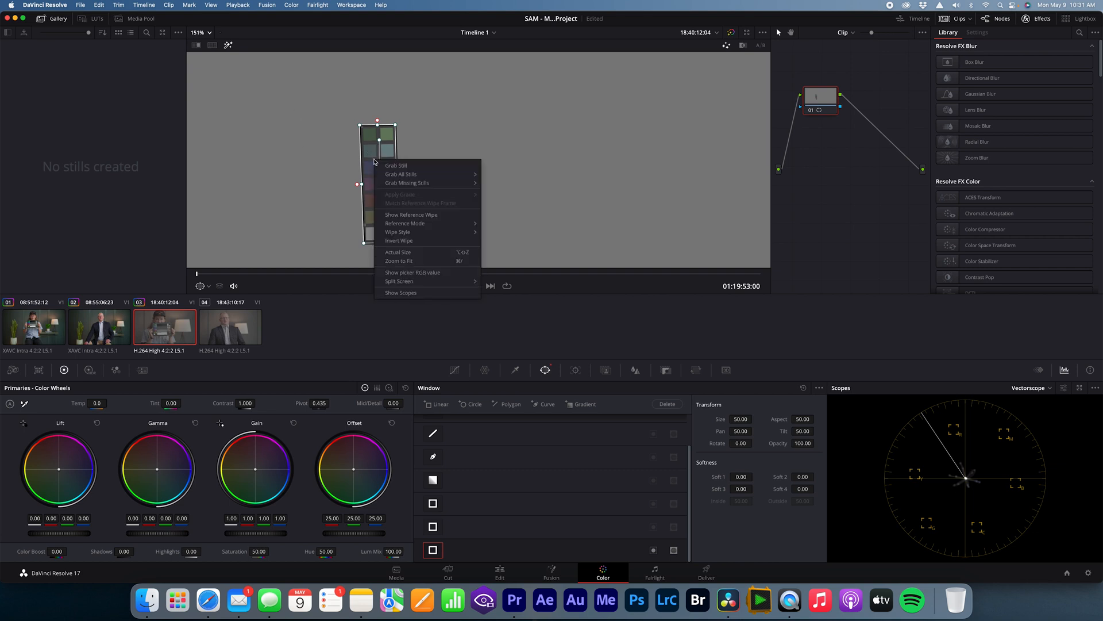
pyautogui.click(467, 128)
# Step: Apply the Neutral_Fx6_G2 LUT from the Phantom ARRI Sony FX6 Standard, Regular Exposure set to node 01 of clip 03
pyautogui.rightClick(821, 98)
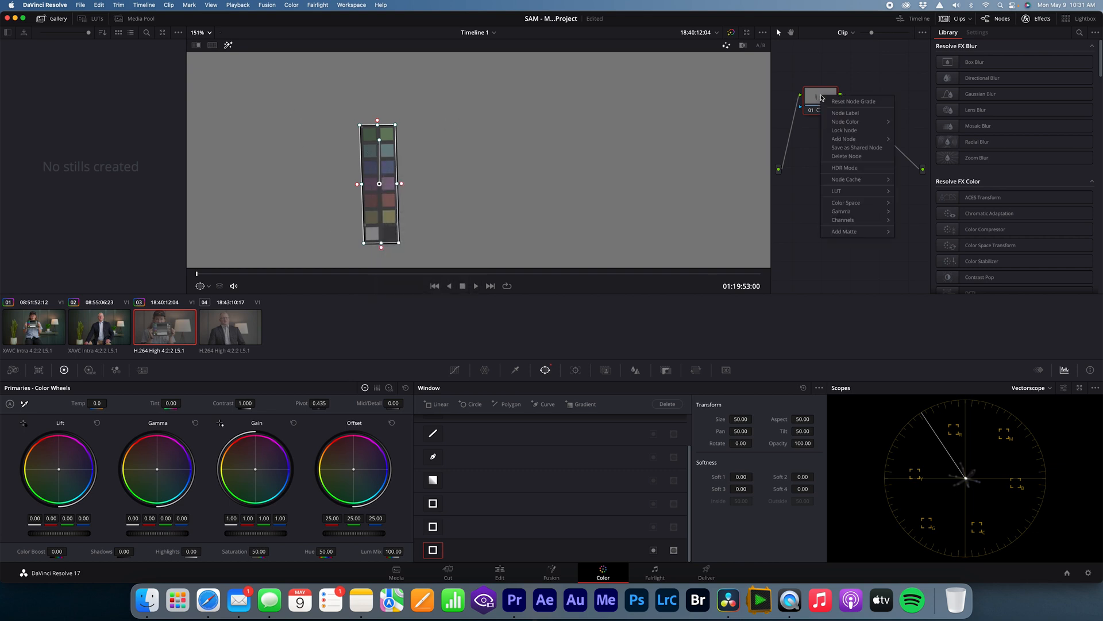
pyautogui.moveTo(835, 192)
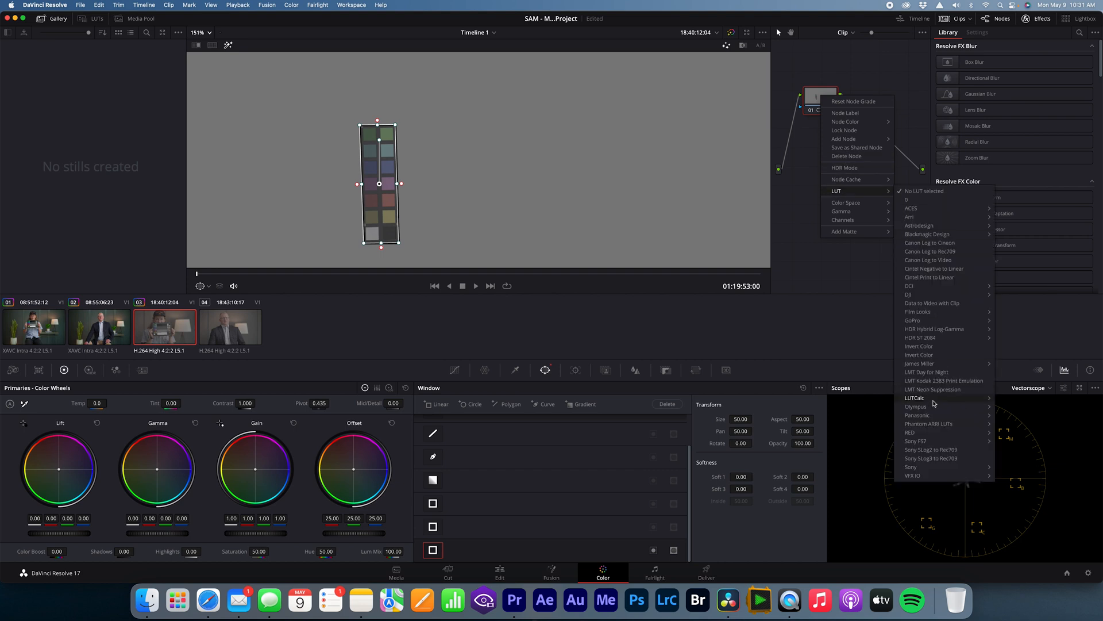
pyautogui.moveTo(934, 423)
pyautogui.moveTo(1022, 440)
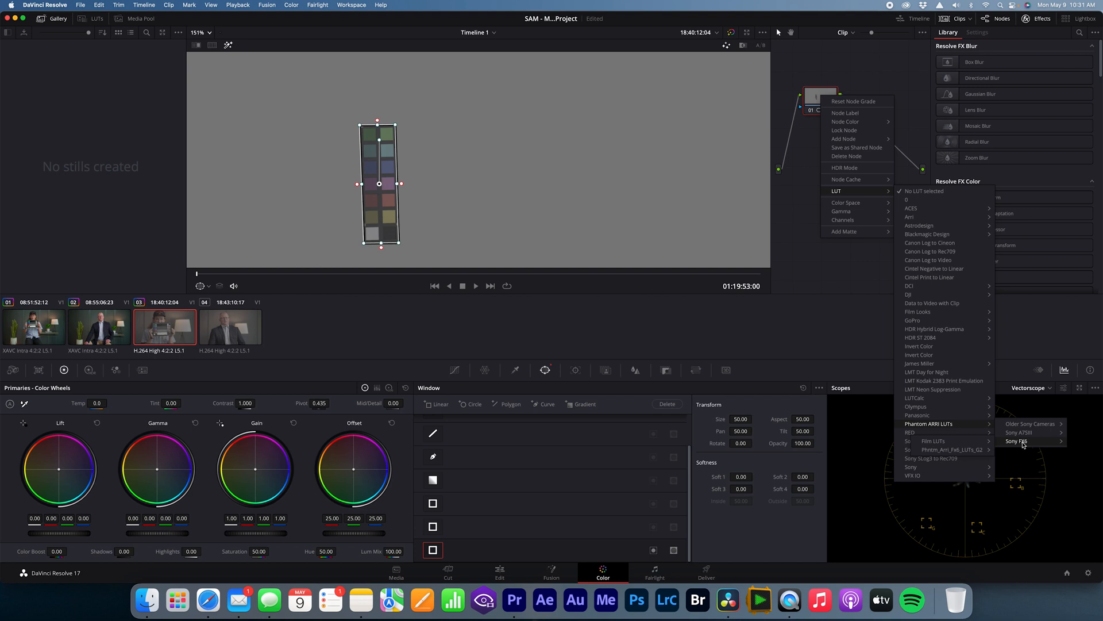
pyautogui.moveTo(966, 451)
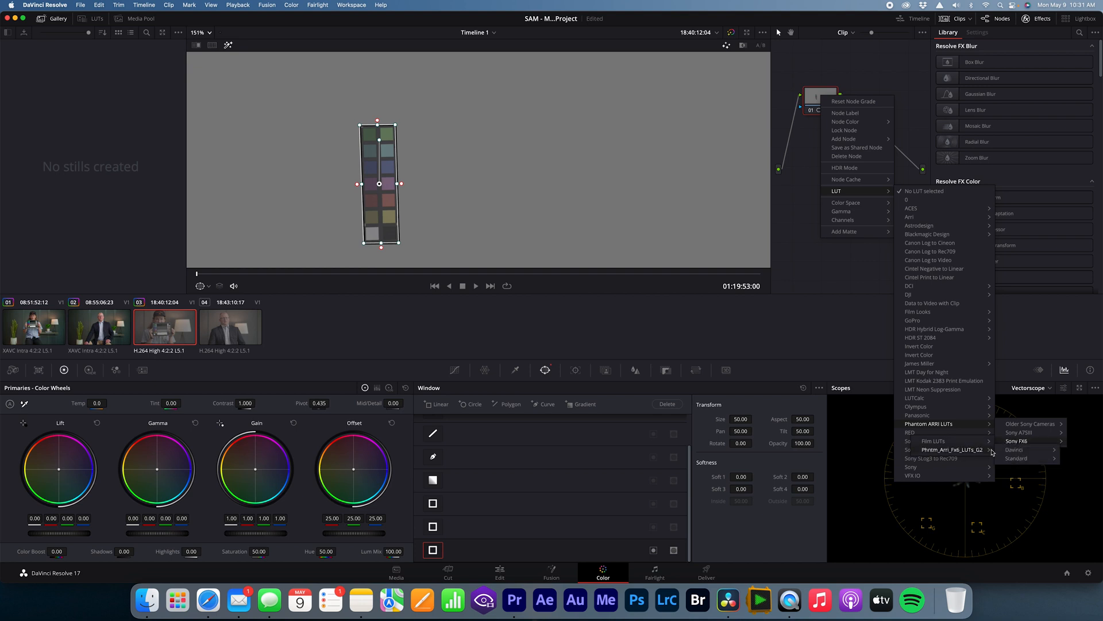
pyautogui.moveTo(952, 468)
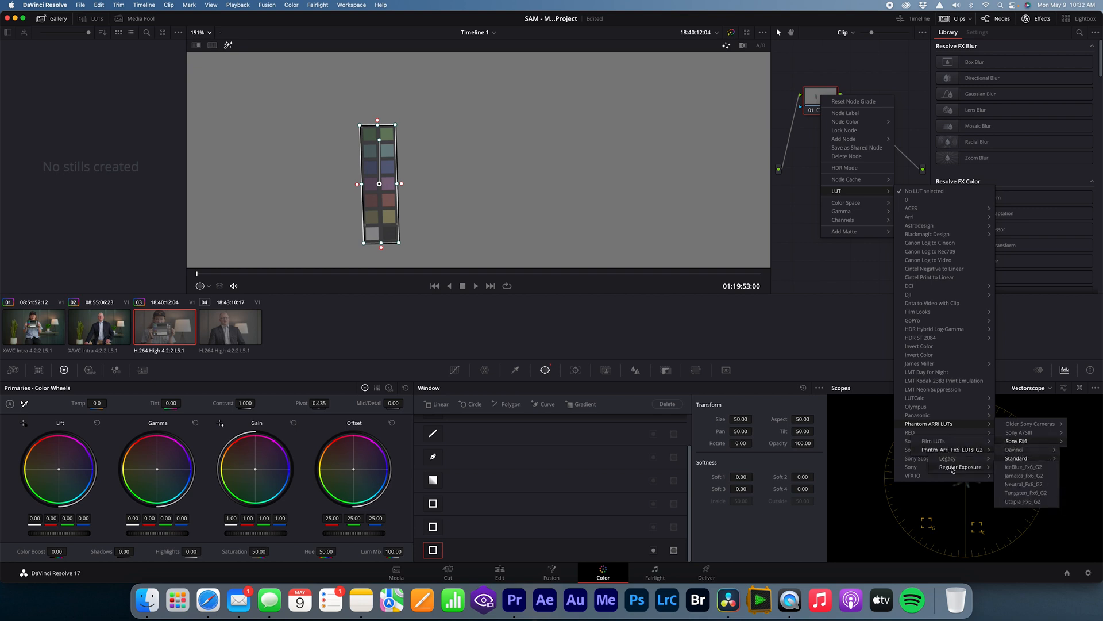
pyautogui.click(1024, 484)
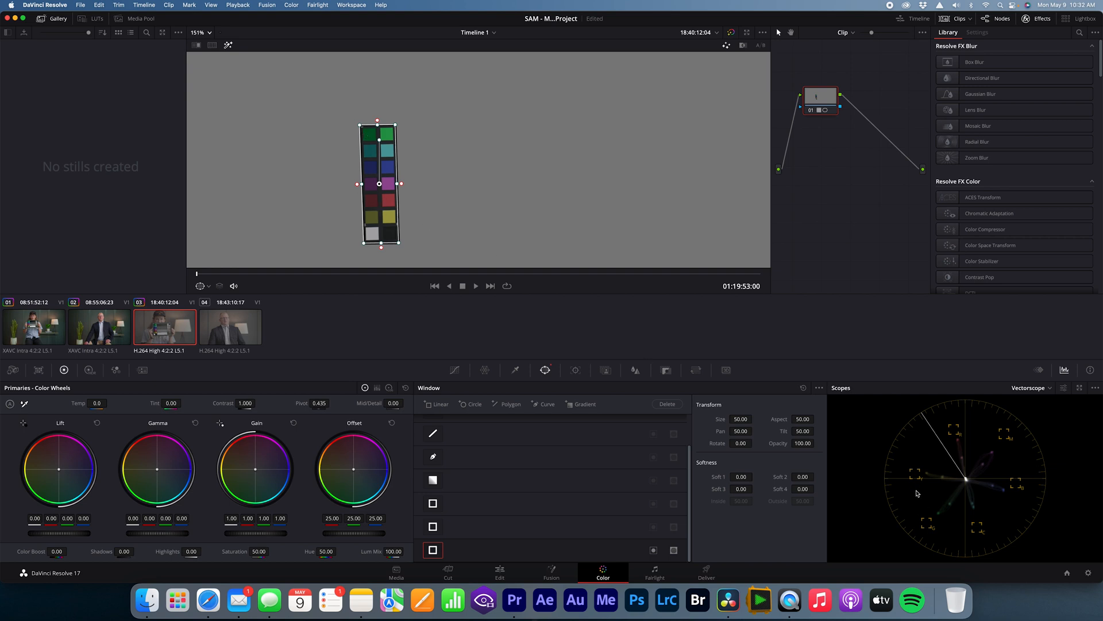
# Step: Add control points for all six hues to the Hue Vs Hue curve of clip 03
pyautogui.click(455, 371)
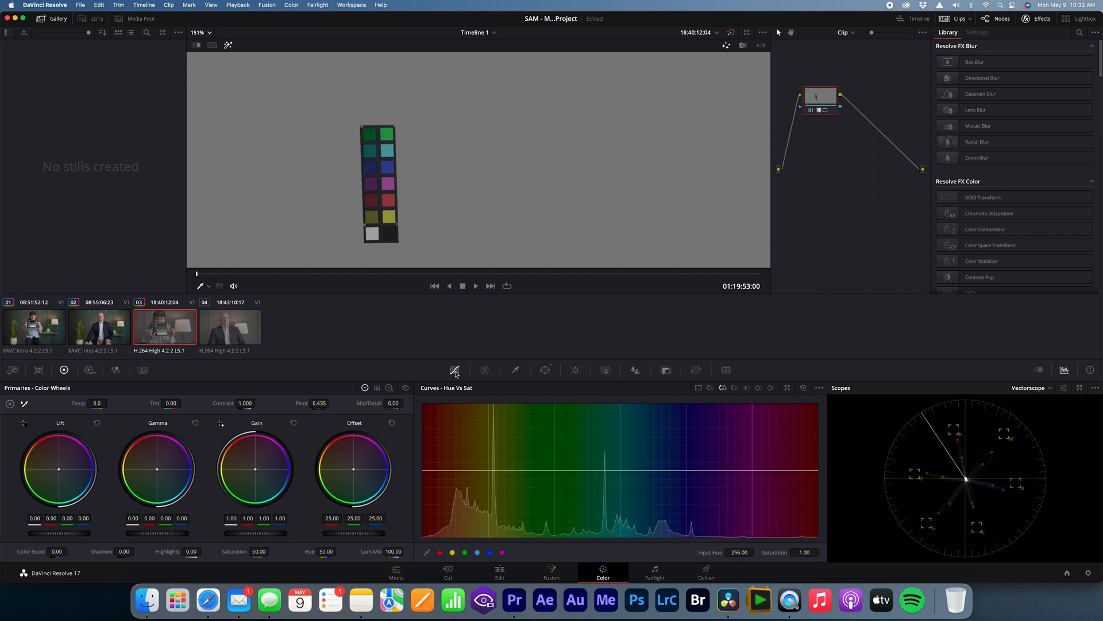
pyautogui.click(711, 388)
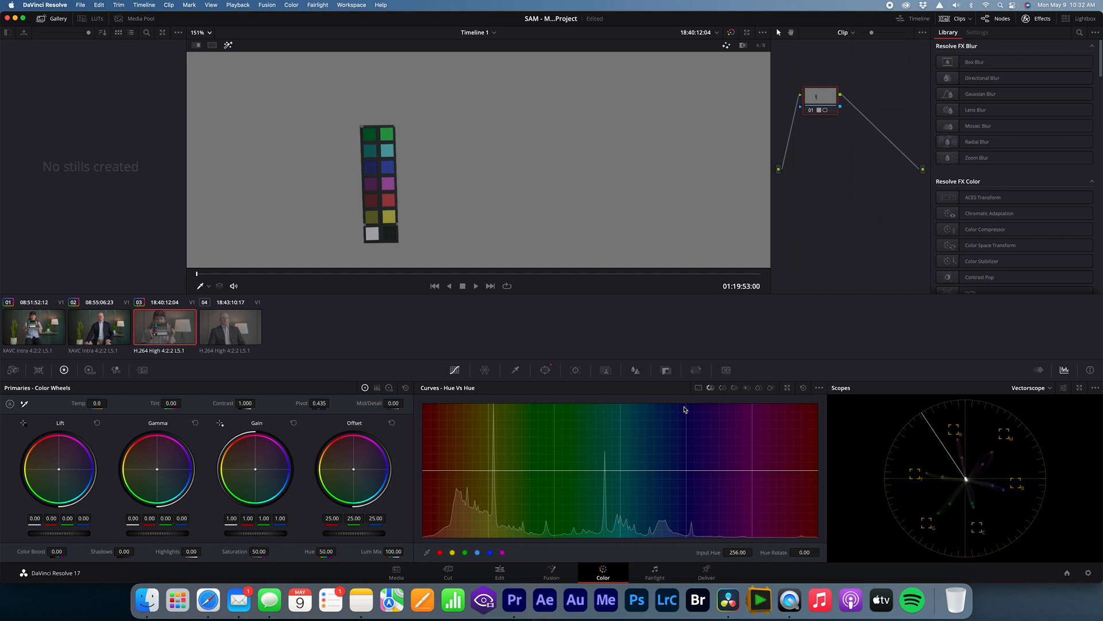
pyautogui.click(440, 552)
pyautogui.click(464, 552)
pyautogui.click(489, 552)
# Step: Rotate the chip hues toward their vectorscope targets on the Hue Vs Hue curve, with yellow at -2.88, blue about -10.93 and magenta -7.48
pyautogui.moveTo(490, 472); pyautogui.dragTo(488, 473)
pyautogui.click(424, 472)
pyautogui.moveTo(425, 472); pyautogui.dragTo(424, 473)
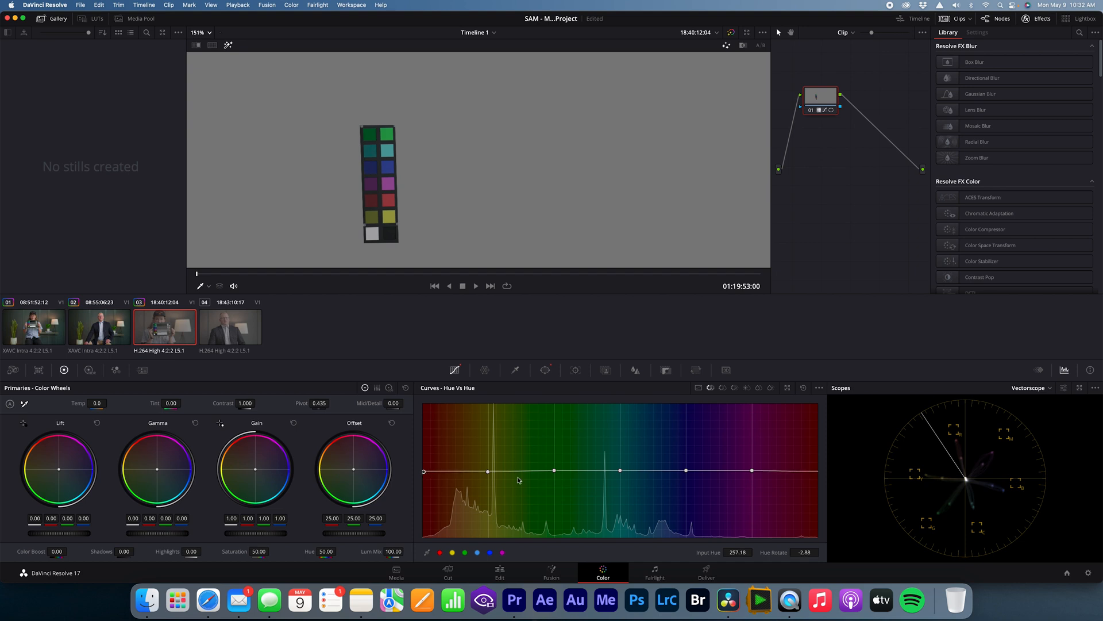
pyautogui.moveTo(552, 472); pyautogui.dragTo(554, 470)
pyautogui.moveTo(621, 471); pyautogui.dragTo(687, 476)
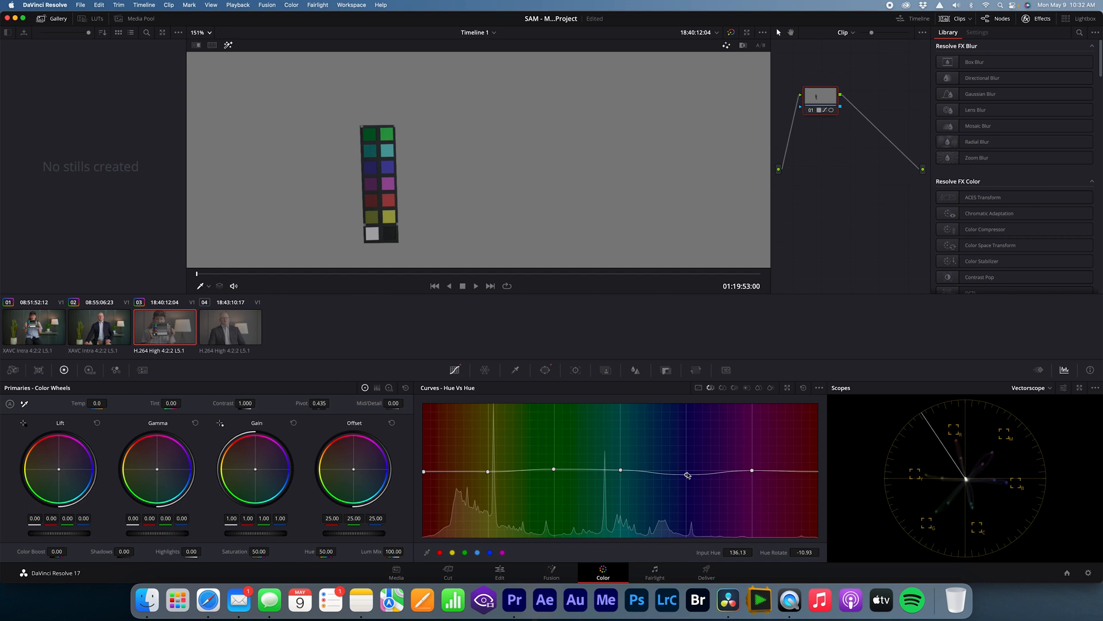
pyautogui.moveTo(753, 473); pyautogui.dragTo(753, 476)
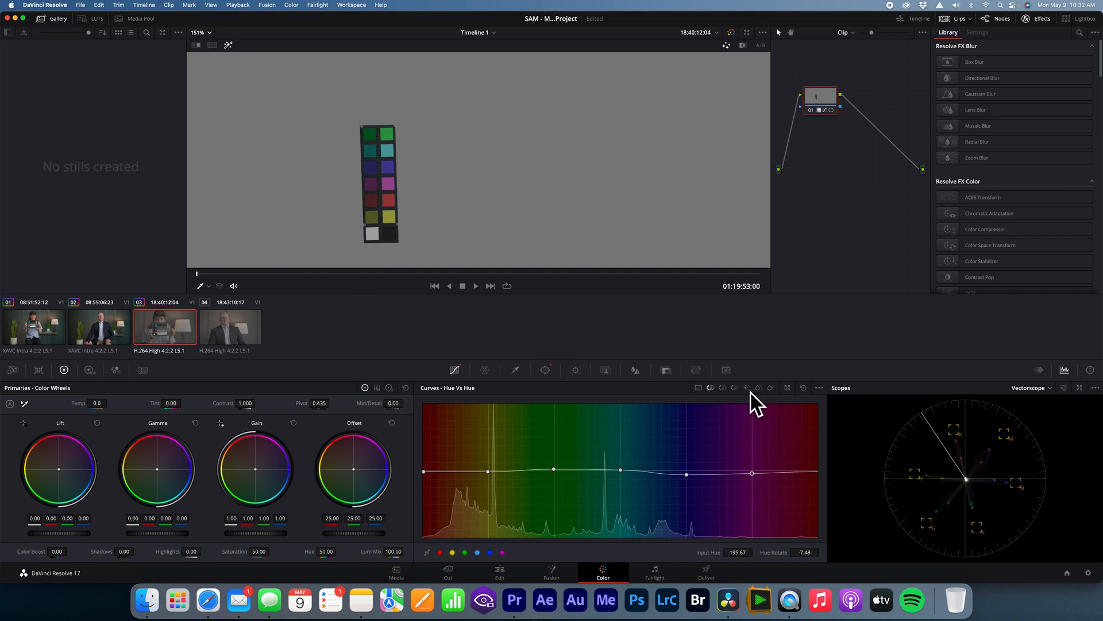
# Step: Add control points for all six hues to the Hue Vs Sat curve of clip 03
pyautogui.click(723, 389)
pyautogui.click(441, 553)
pyautogui.click(477, 552)
pyautogui.click(490, 552)
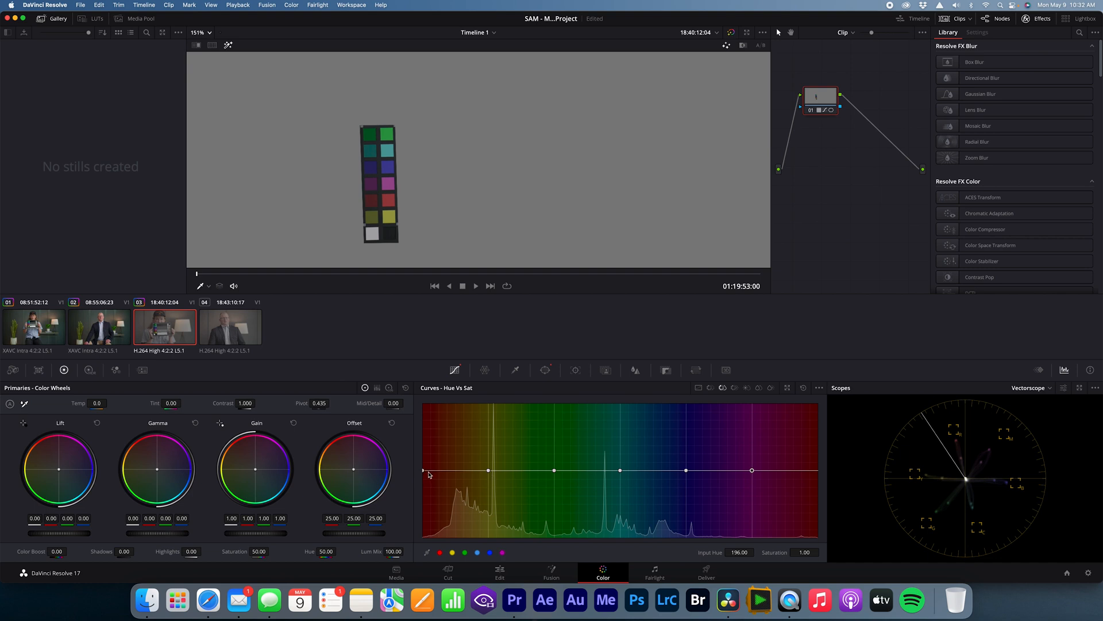
# Step: Raise all six hues on the Hue Vs Sat curve toward their vectorscope targets, with red and yellow at 1.27 and cyan at 1.65
pyautogui.moveTo(423, 470); pyautogui.dragTo(422, 455)
pyautogui.moveTo(489, 470); pyautogui.dragTo(488, 453)
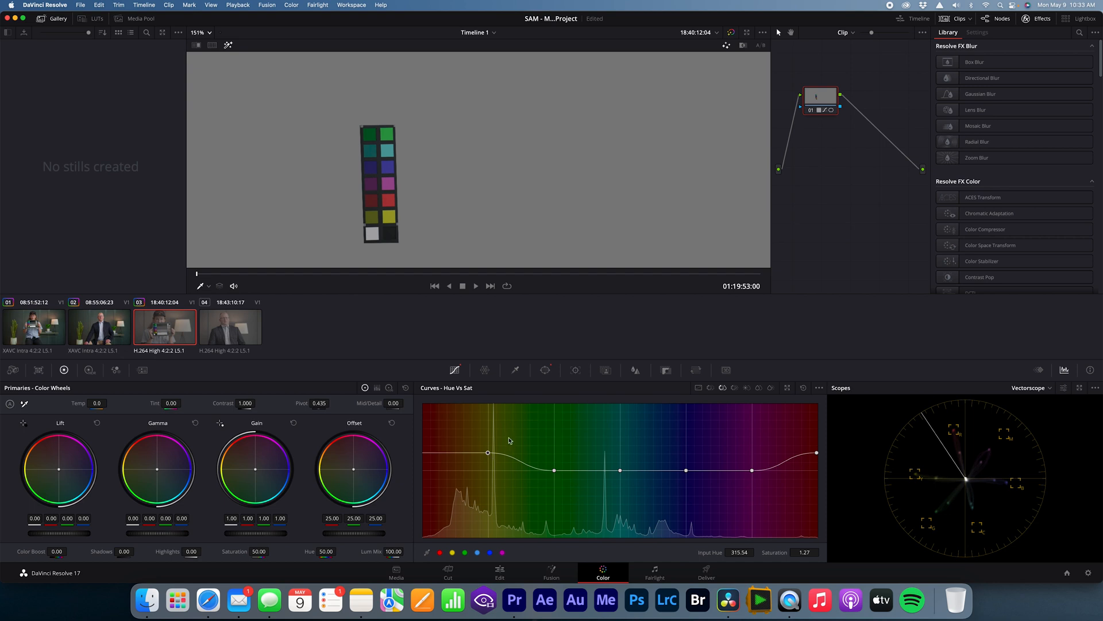
pyautogui.moveTo(554, 470); pyautogui.dragTo(555, 449)
pyautogui.moveTo(621, 473); pyautogui.dragTo(621, 429)
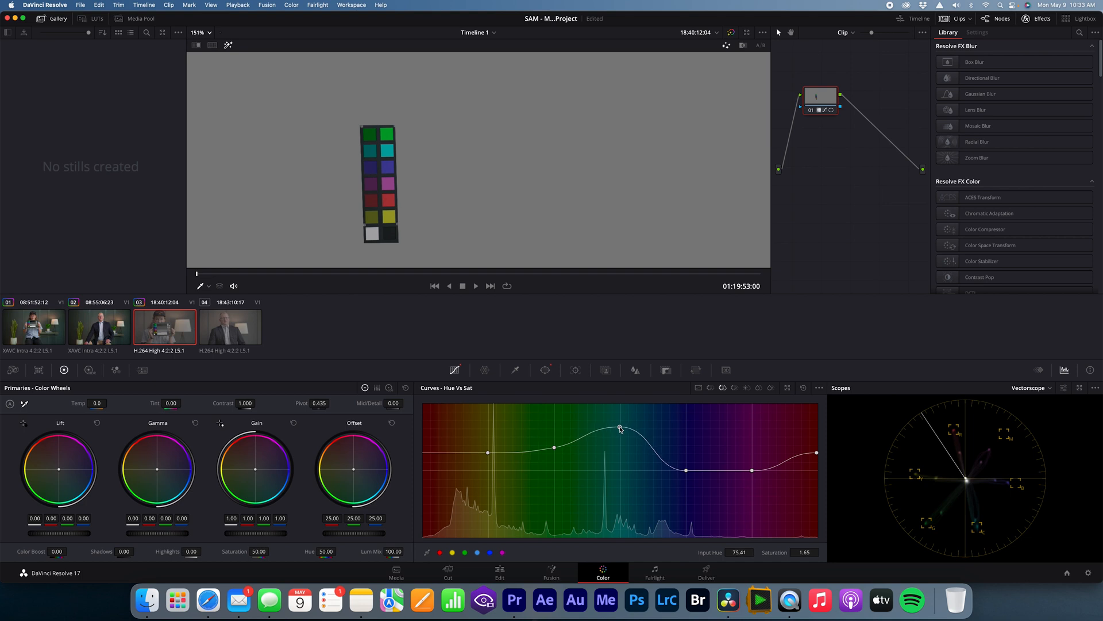
pyautogui.moveTo(686, 471); pyautogui.dragTo(753, 432)
pyautogui.moveTo(688, 464); pyautogui.dragTo(688, 459)
pyautogui.click(820, 453)
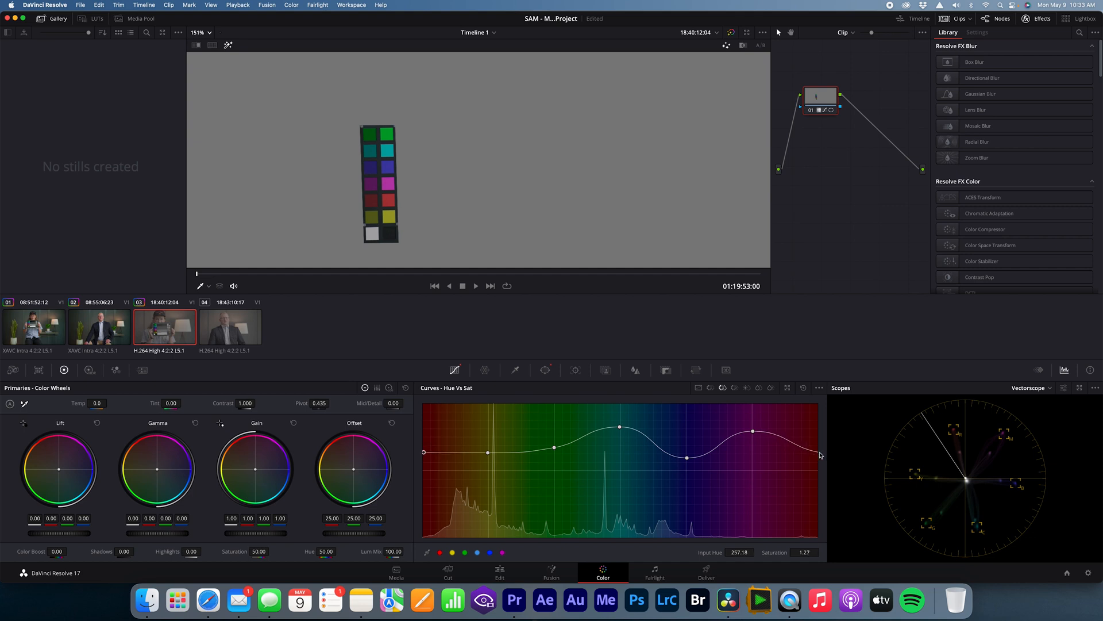
# Step: Refine the magenta, green and cyan points on the Hue Vs Hue curve, setting cyan's hue rotation to 2.88
pyautogui.click(711, 388)
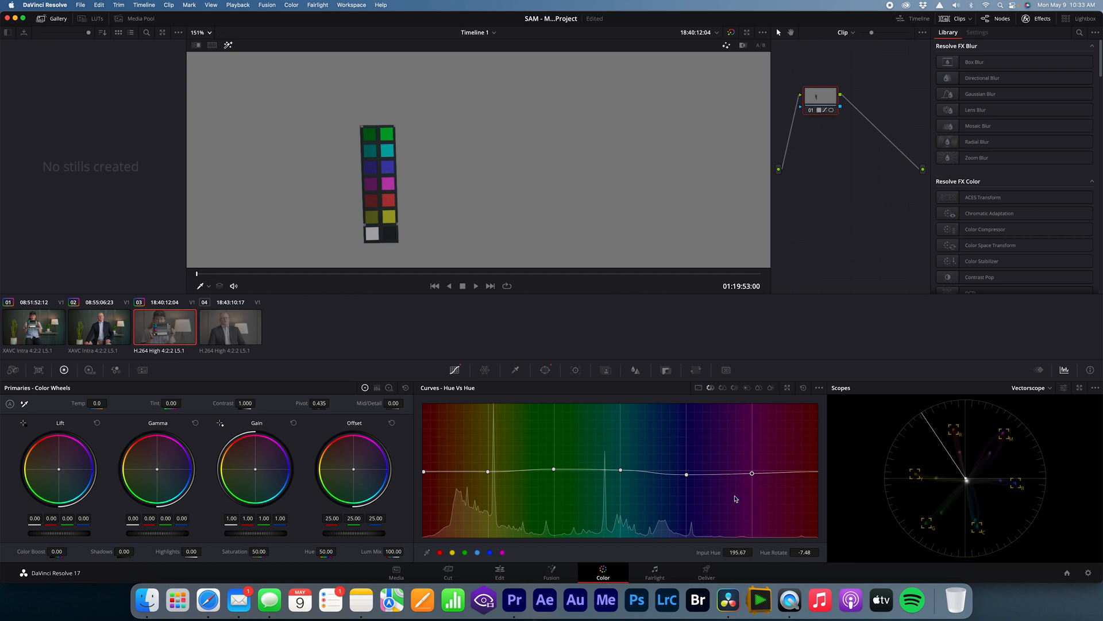
pyautogui.moveTo(752, 474); pyautogui.dragTo(753, 474)
pyautogui.click(554, 470)
pyautogui.moveTo(555, 470); pyautogui.dragTo(555, 471)
pyautogui.click(622, 472)
pyautogui.moveTo(623, 472); pyautogui.dragTo(622, 471)
pyautogui.moveTo(622, 472); pyautogui.dragTo(624, 472)
# Step: Fit the image to the viewer and disable the Linear window on clip 03 so the grade covers the whole frame
pyautogui.click(197, 31)
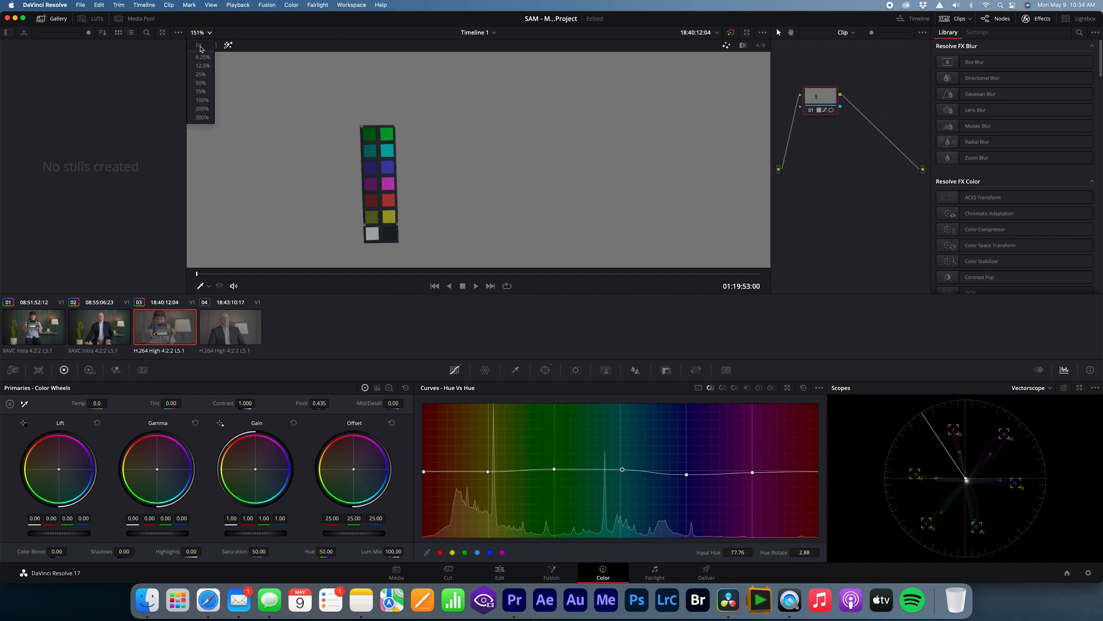
pyautogui.click(202, 54)
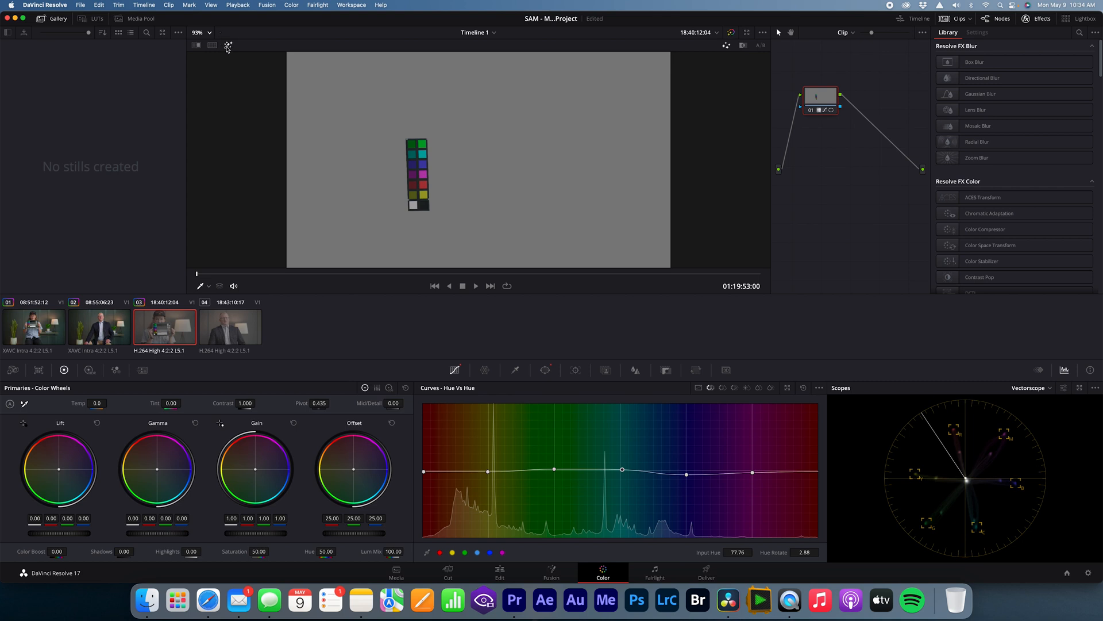
pyautogui.click(545, 370)
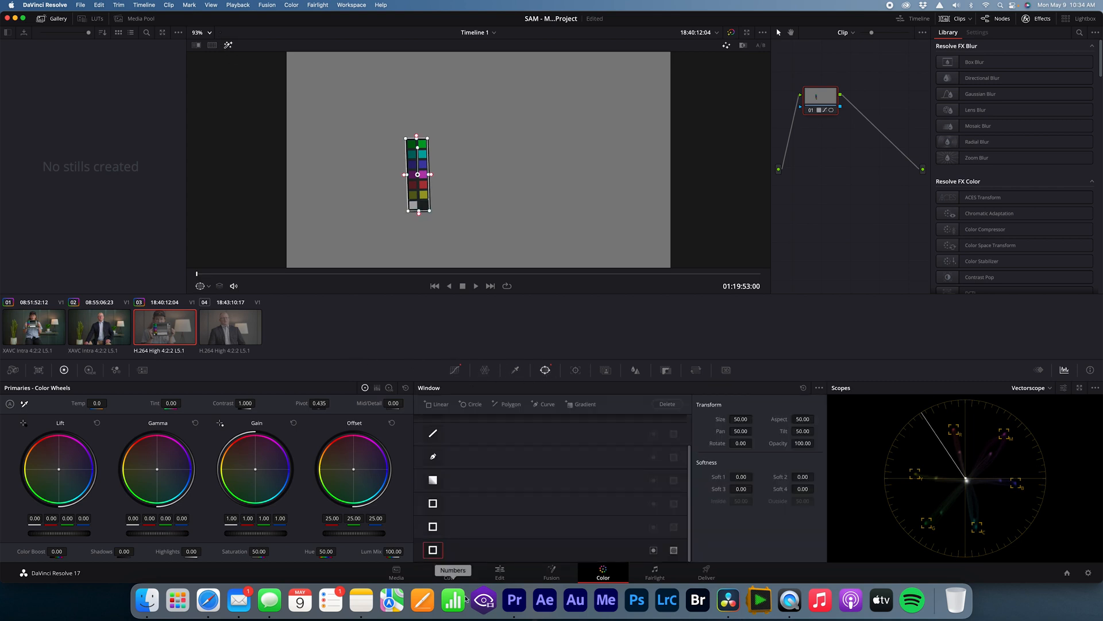
pyautogui.click(432, 550)
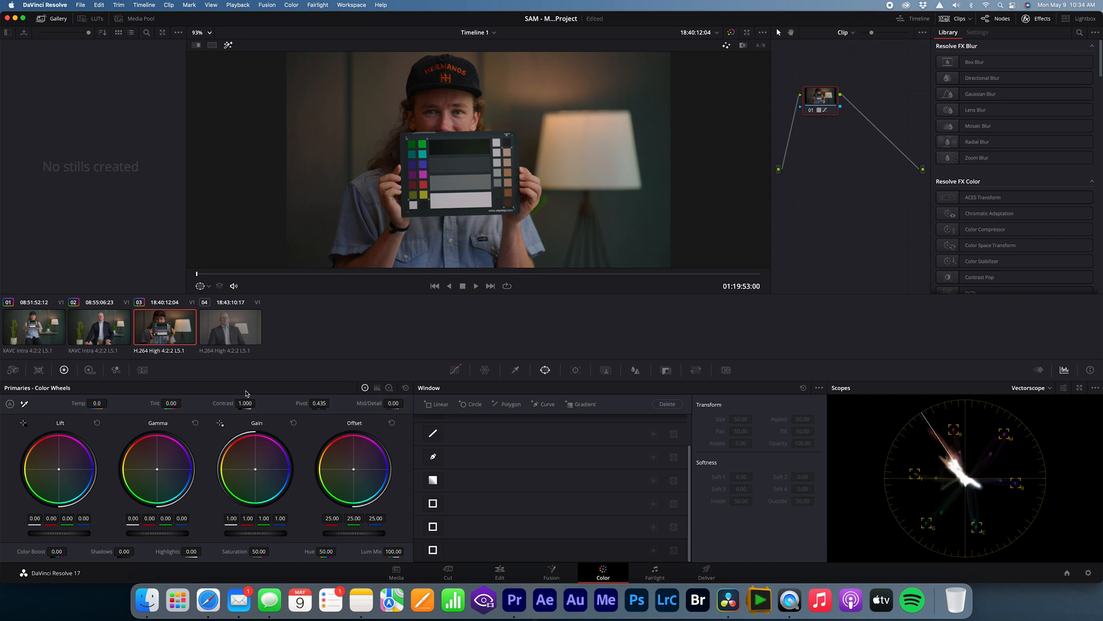
# Step: Copy the grade from clip 03 and paste it onto clip 04, the tight interview shot
pyautogui.click(98, 5)
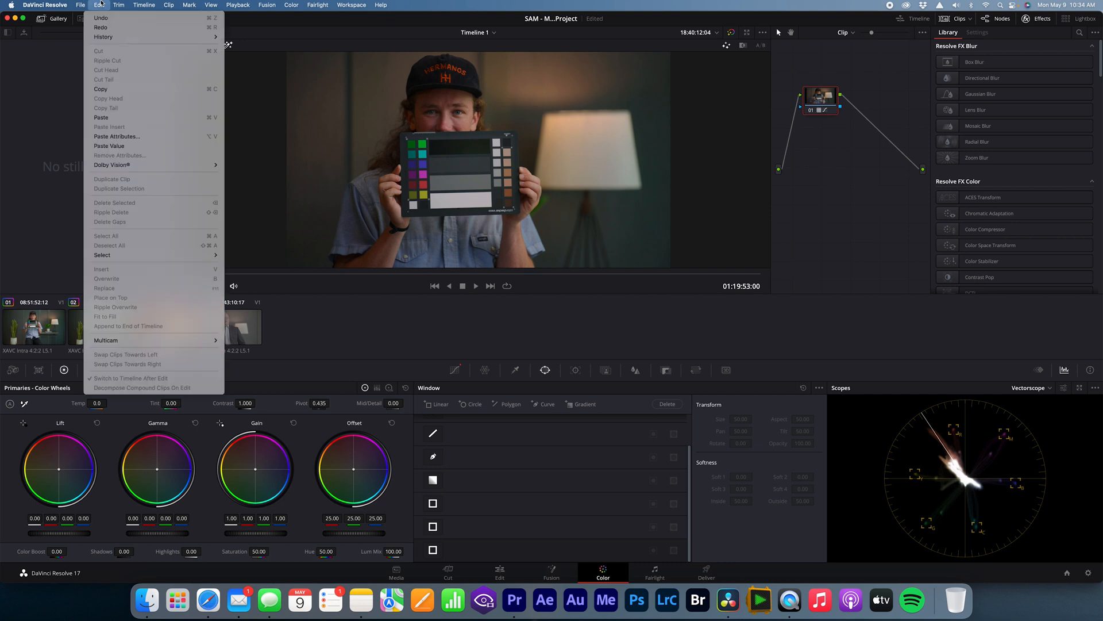
pyautogui.click(110, 89)
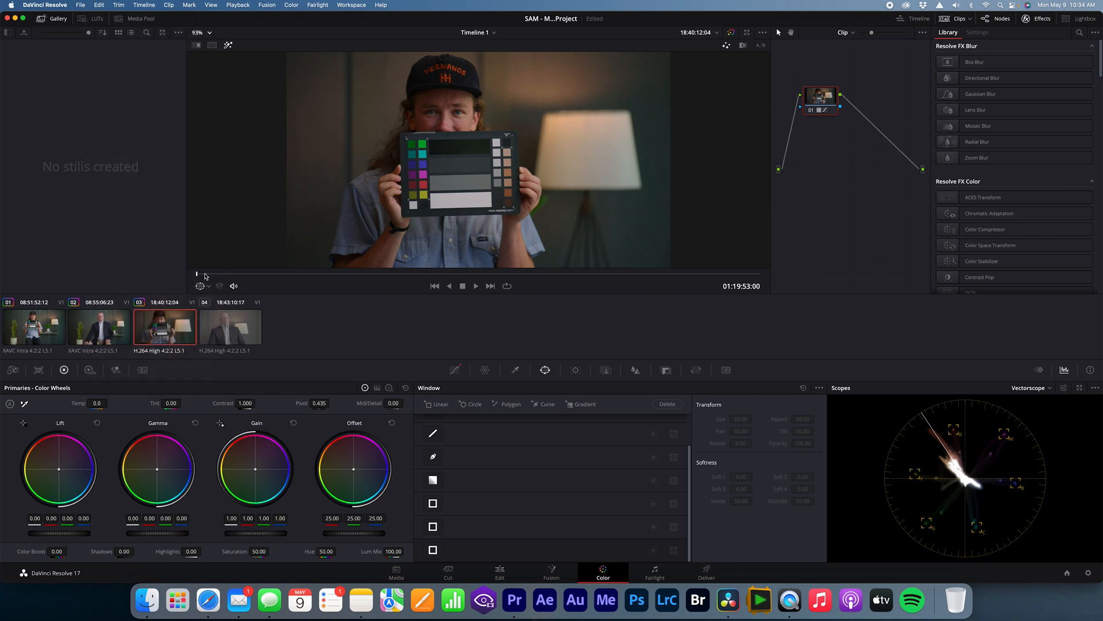
pyautogui.click(229, 331)
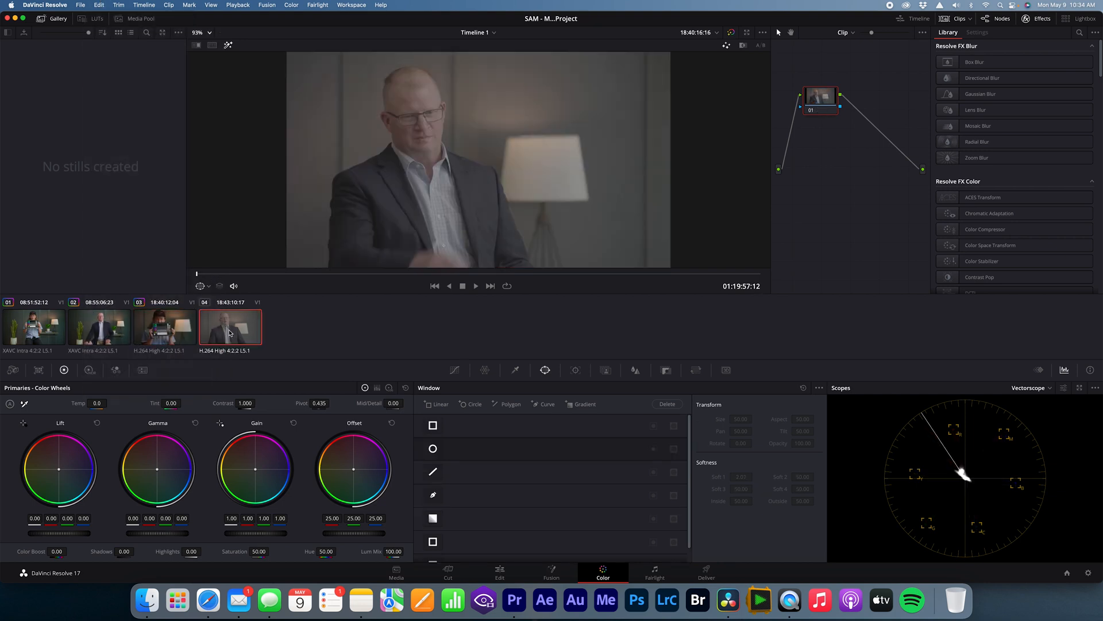
pyautogui.click(100, 4)
pyautogui.click(103, 117)
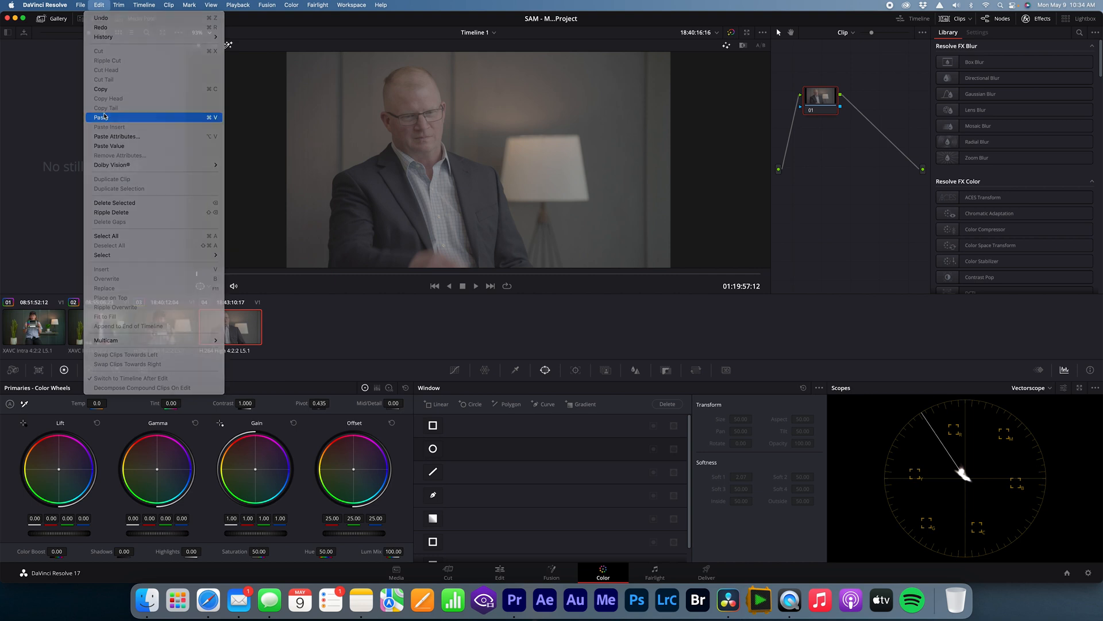
# Step: Compare the colour match between the tight interview shot in clip 04 and the wide shot in clip 02 on several frames
pyautogui.click(373, 274)
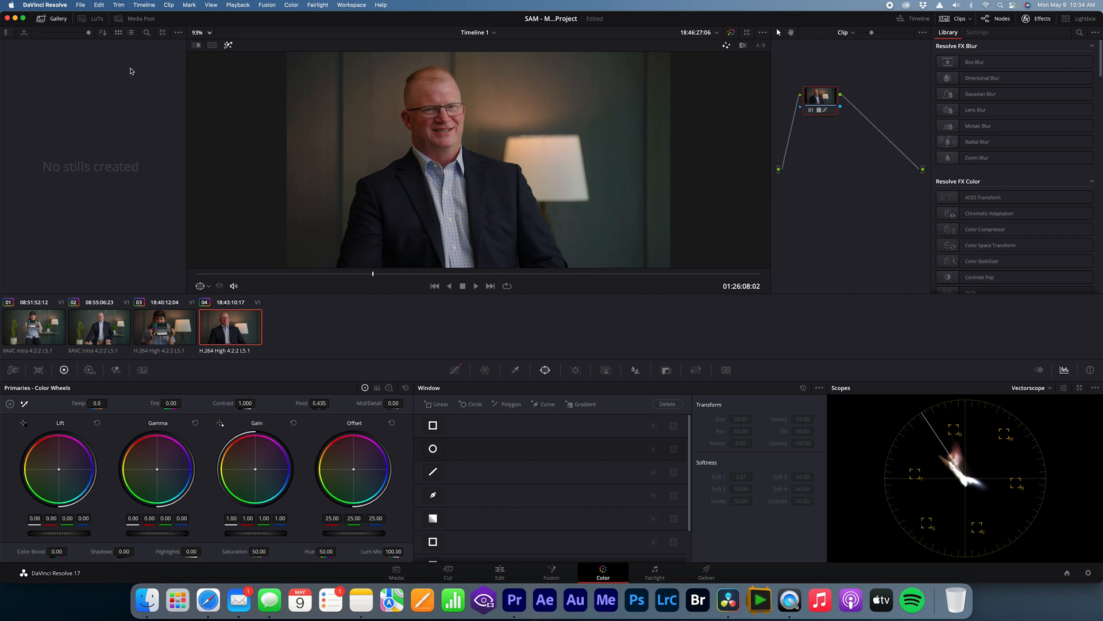
pyautogui.click(98, 324)
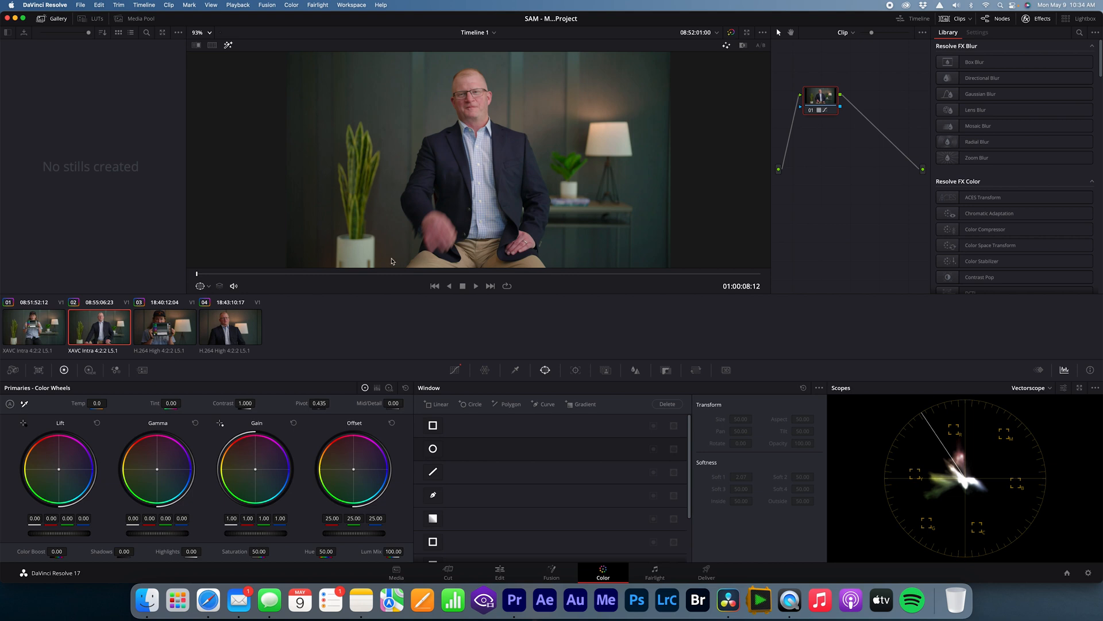
pyautogui.click(235, 274)
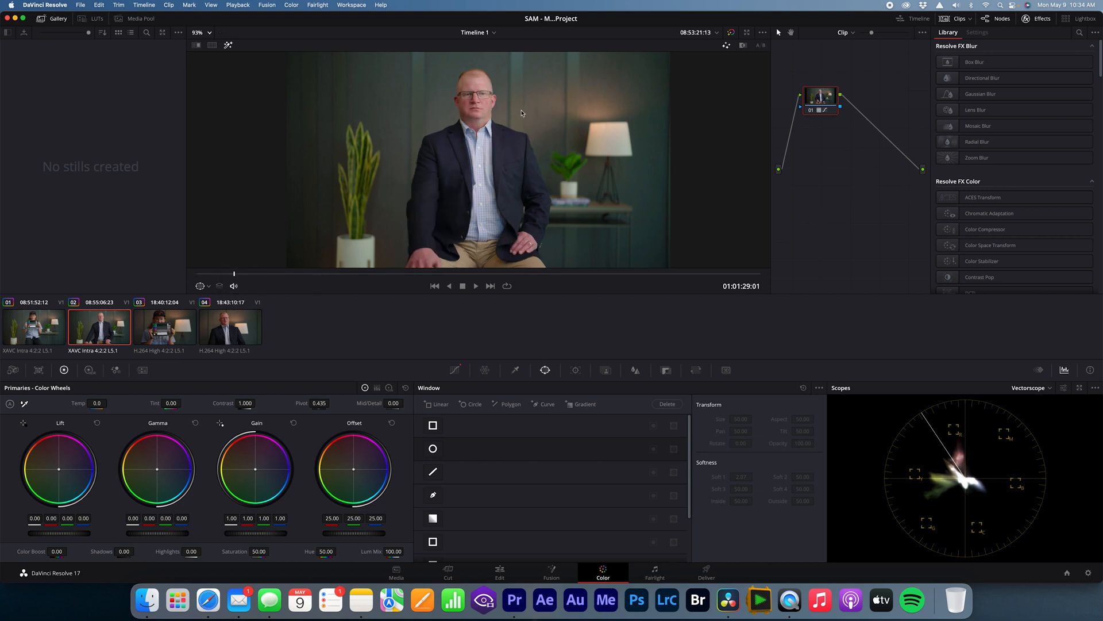
pyautogui.click(234, 325)
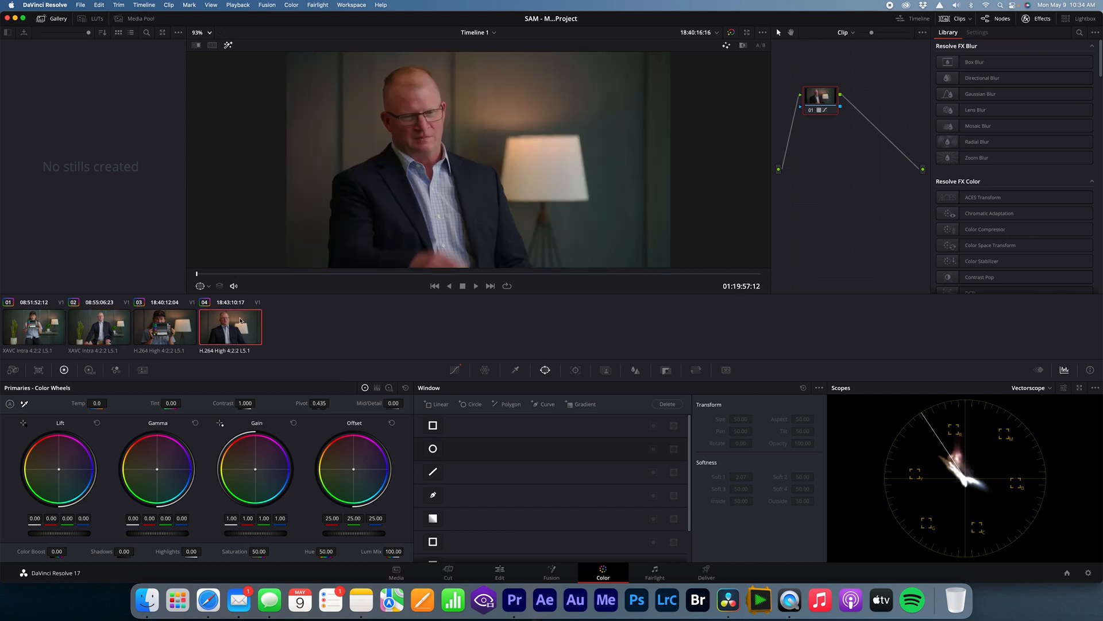
pyautogui.moveTo(262, 275); pyautogui.dragTo(271, 274)
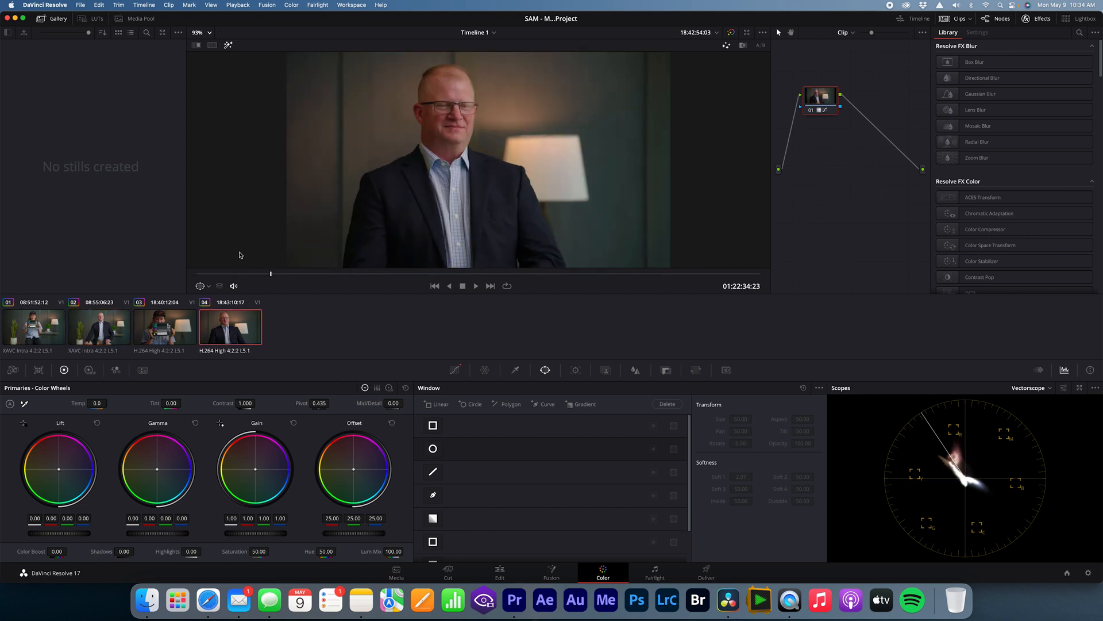
pyautogui.moveTo(279, 275); pyautogui.dragTo(284, 276)
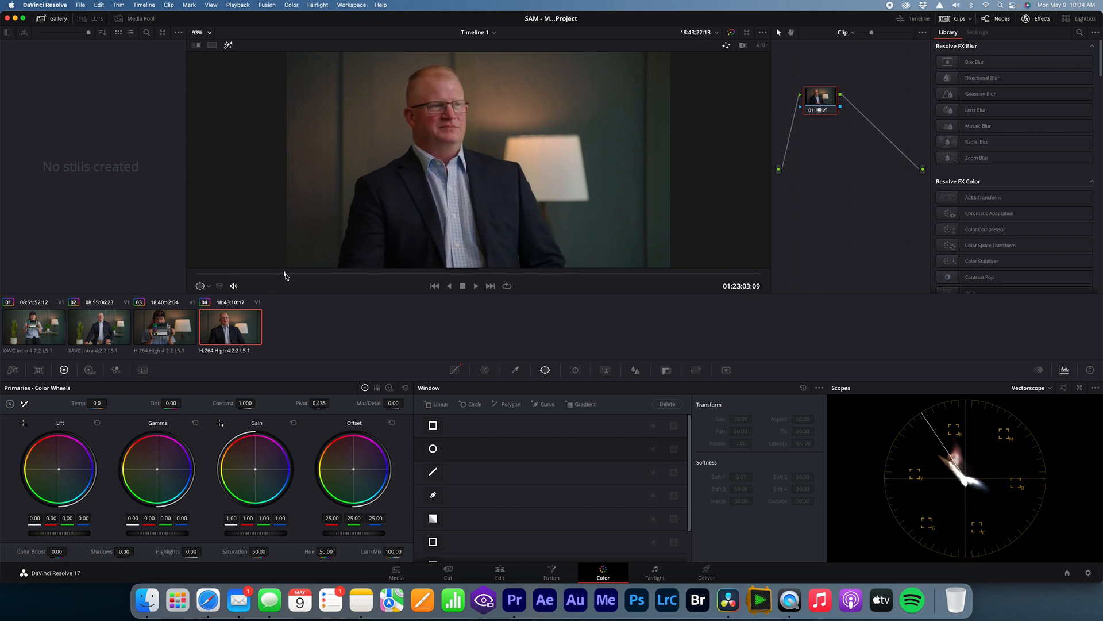
pyautogui.click(108, 335)
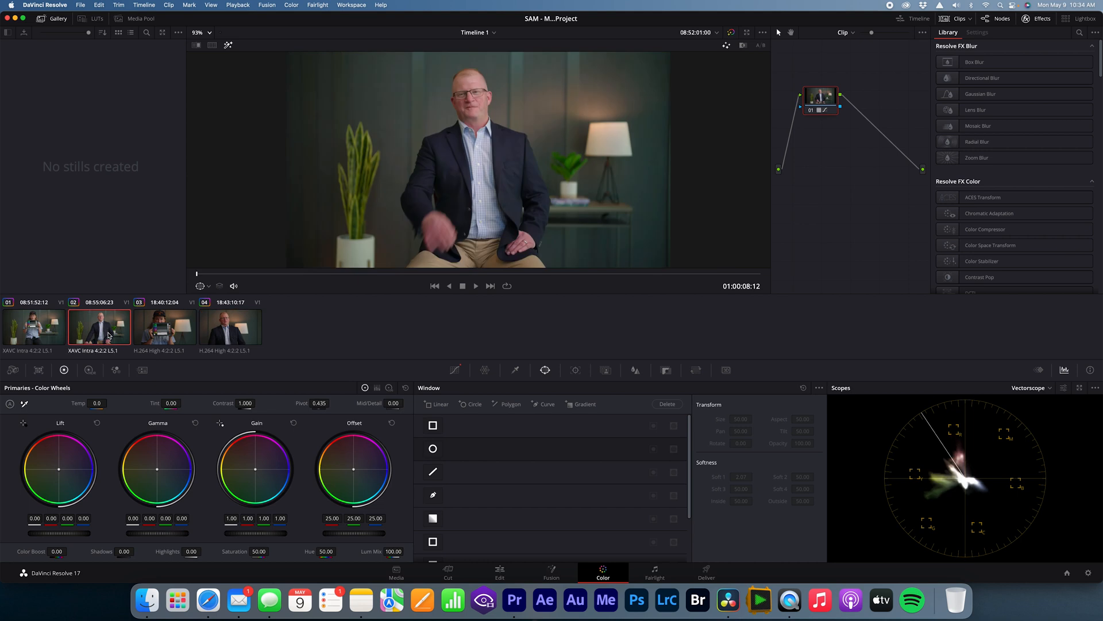
# Step: Go to about 01:25:17 in clip 04, the tight interview shot, and open its Custom curves
pyautogui.click(229, 338)
pyautogui.moveTo(343, 274); pyautogui.dragTo(349, 274)
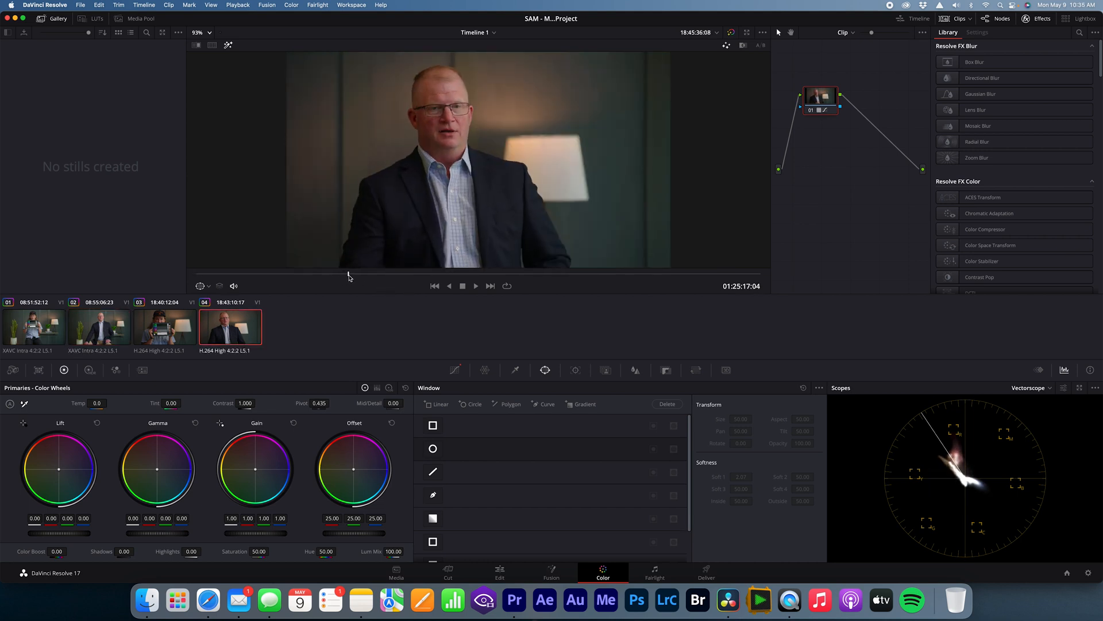
pyautogui.click(457, 371)
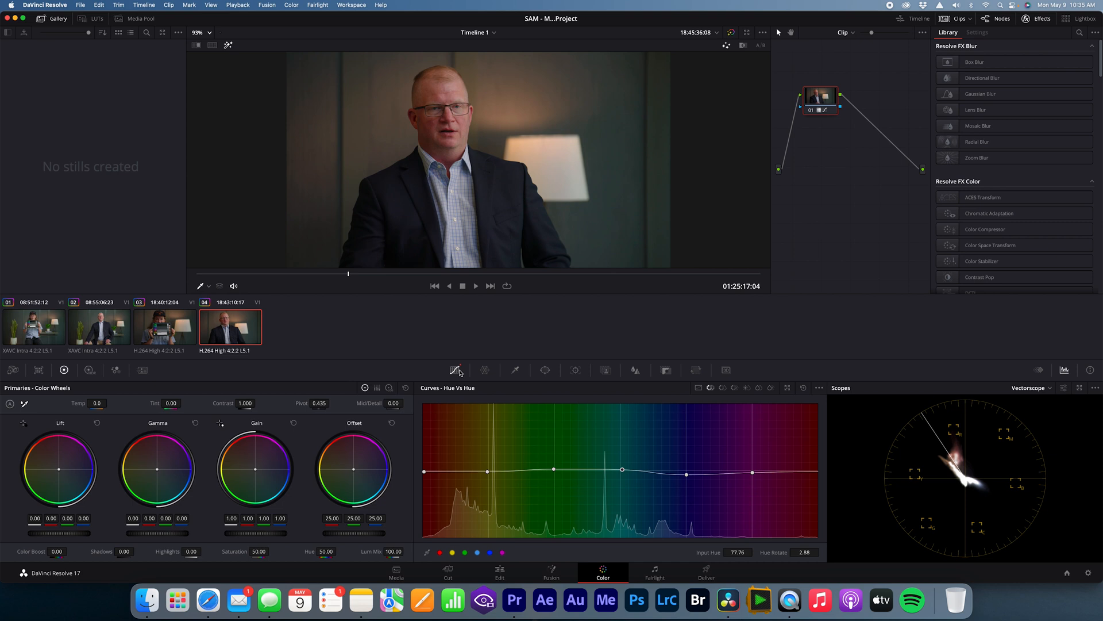
pyautogui.click(699, 388)
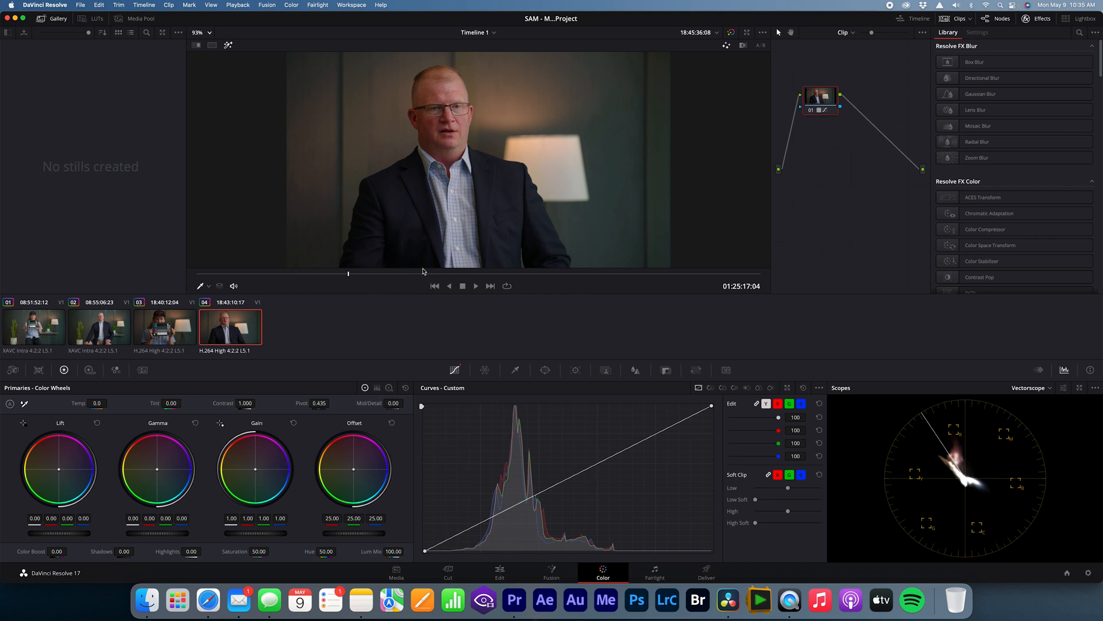
# Step: Check the tight shot on the Waveform scope and set the scopes to Histogram
pyautogui.click(1042, 393)
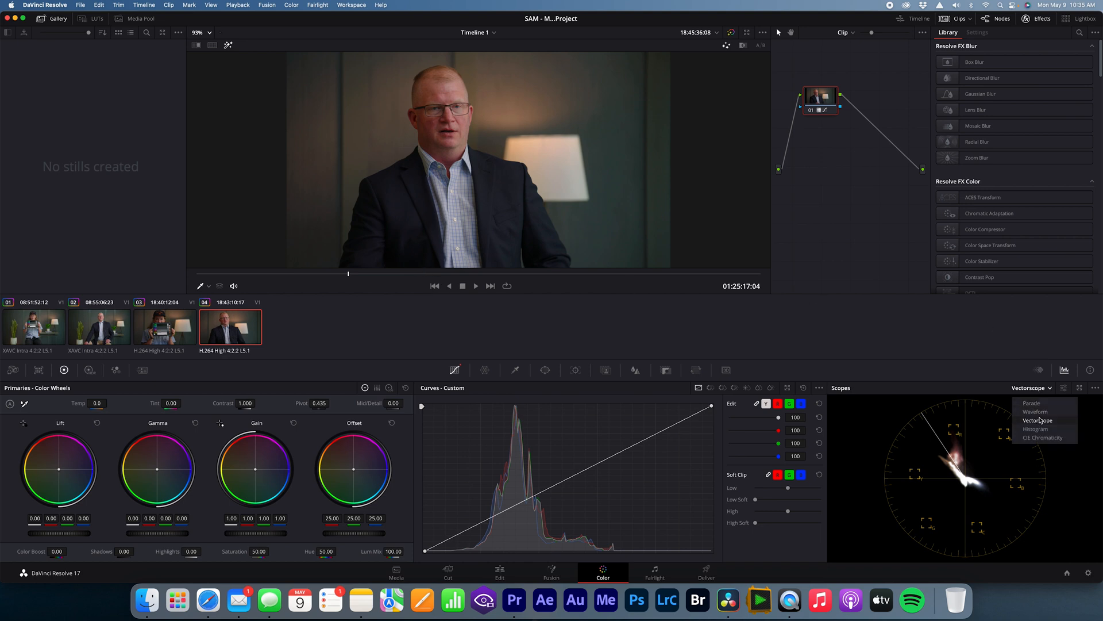
pyautogui.click(1035, 412)
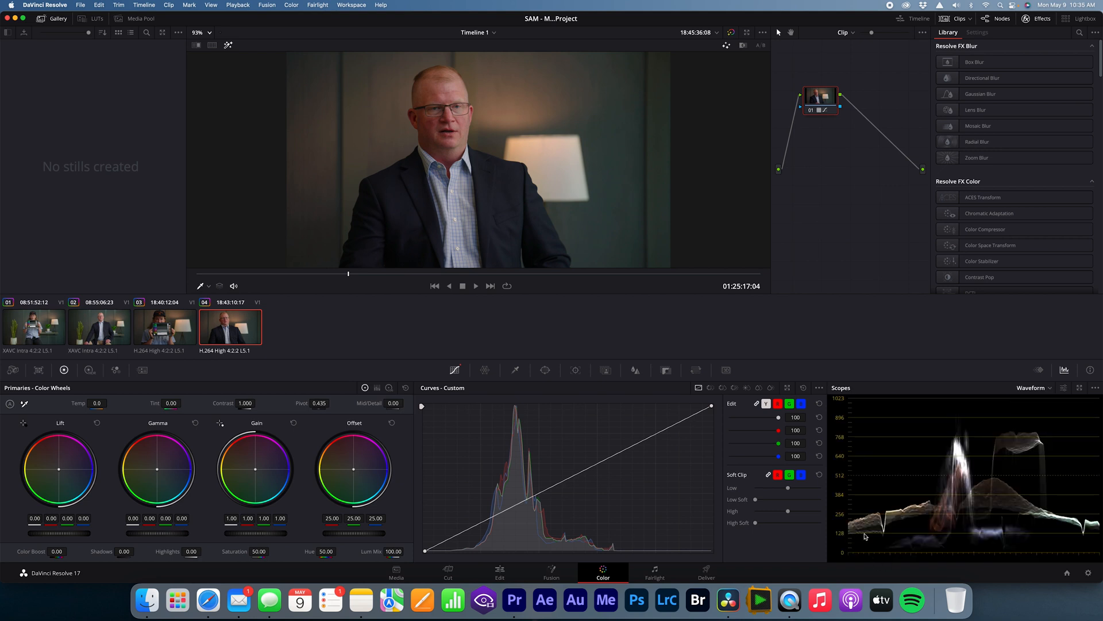
pyautogui.click(1033, 389)
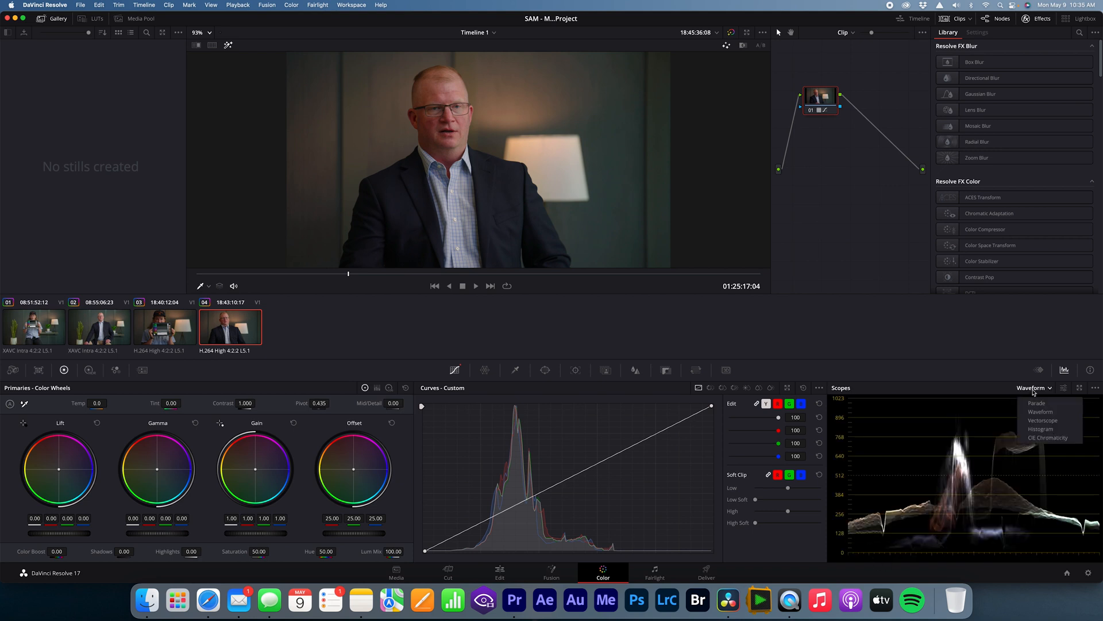
pyautogui.click(1038, 434)
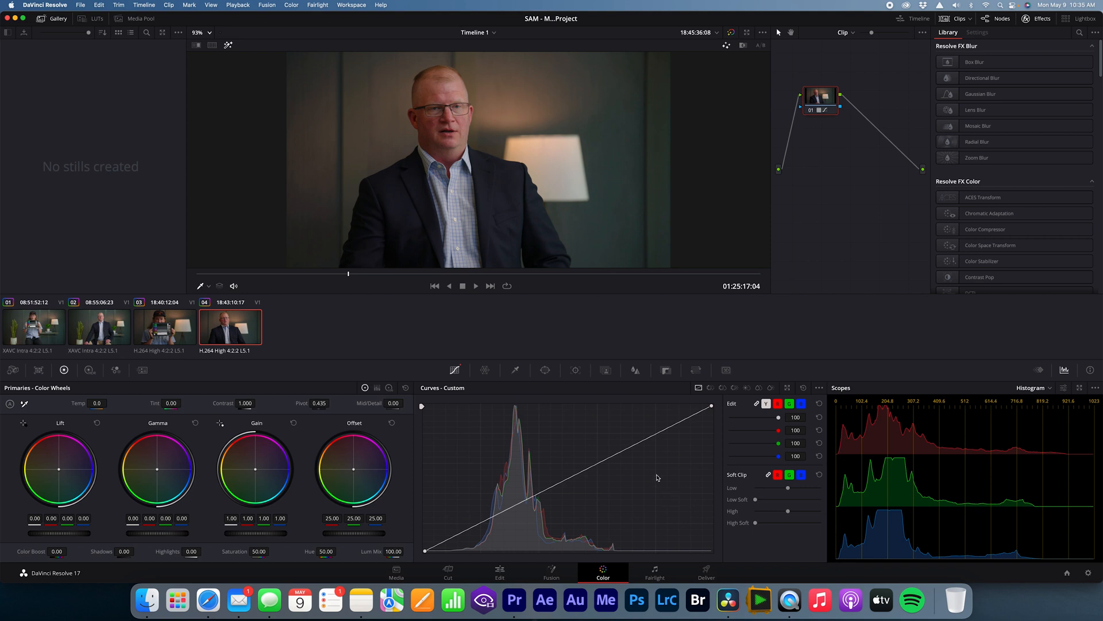
pyautogui.click(656, 435)
pyautogui.click(481, 524)
pyautogui.moveTo(481, 524); pyautogui.dragTo(482, 524)
pyautogui.press('super+z')
# Step: Check the wide shot in clip 02, and grab a still of clip 04 at 01:25:30:05, where the subject sits still
pyautogui.click(121, 335)
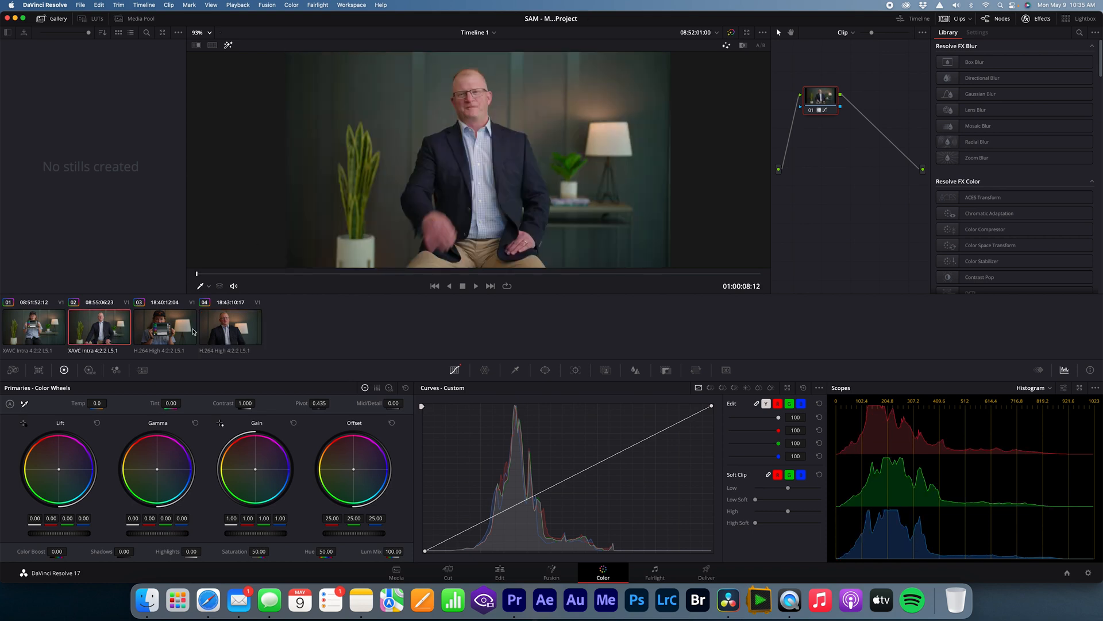
pyautogui.click(218, 329)
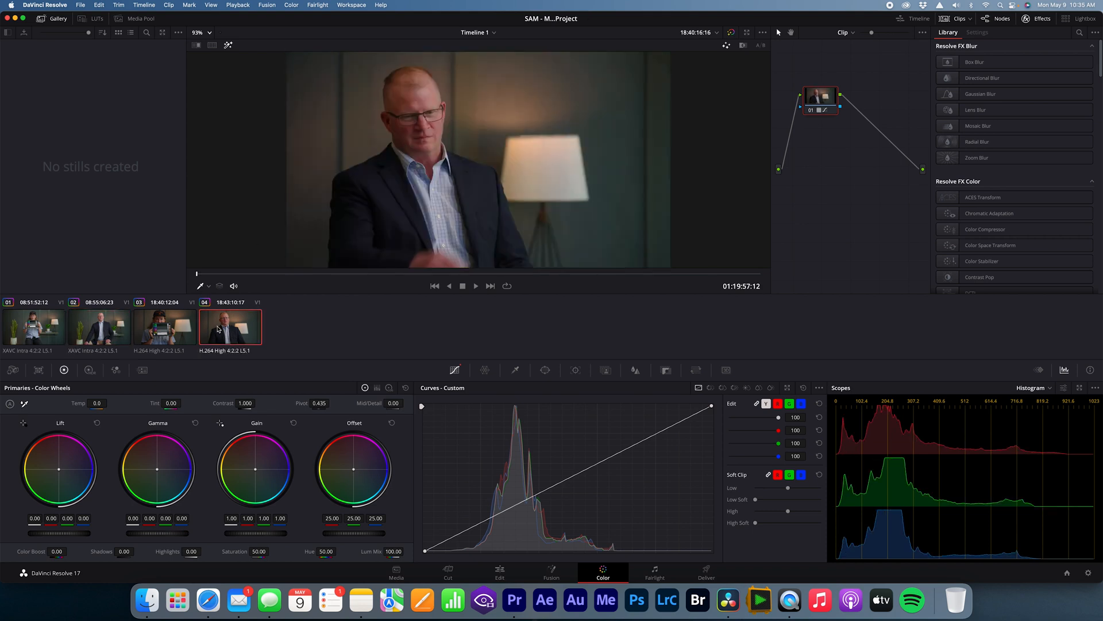
pyautogui.moveTo(347, 275); pyautogui.dragTo(356, 275)
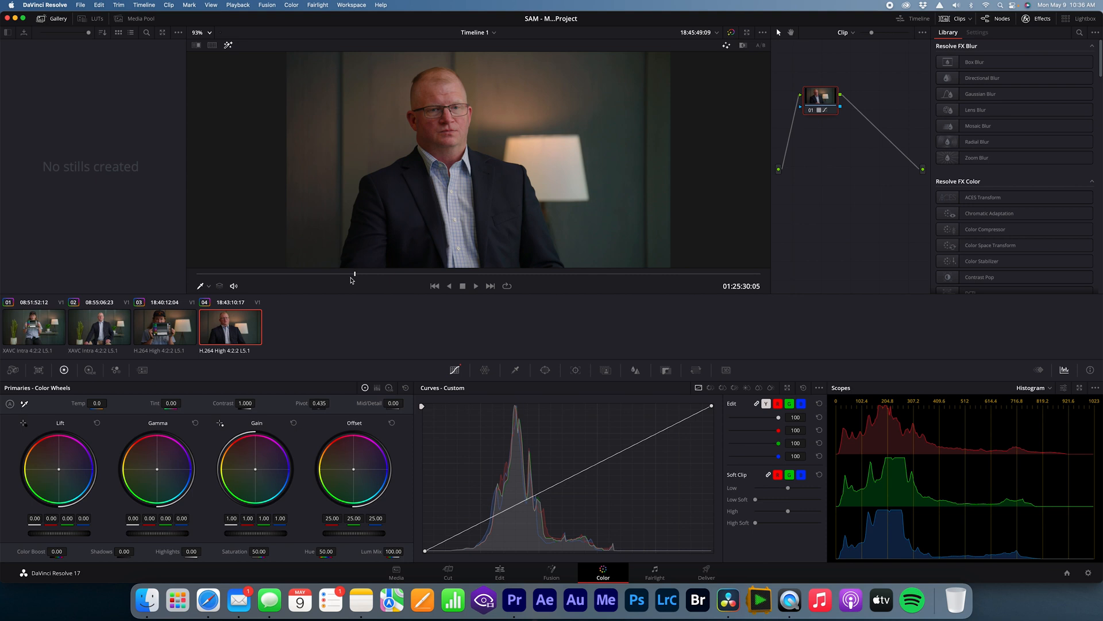
pyautogui.rightClick(393, 170)
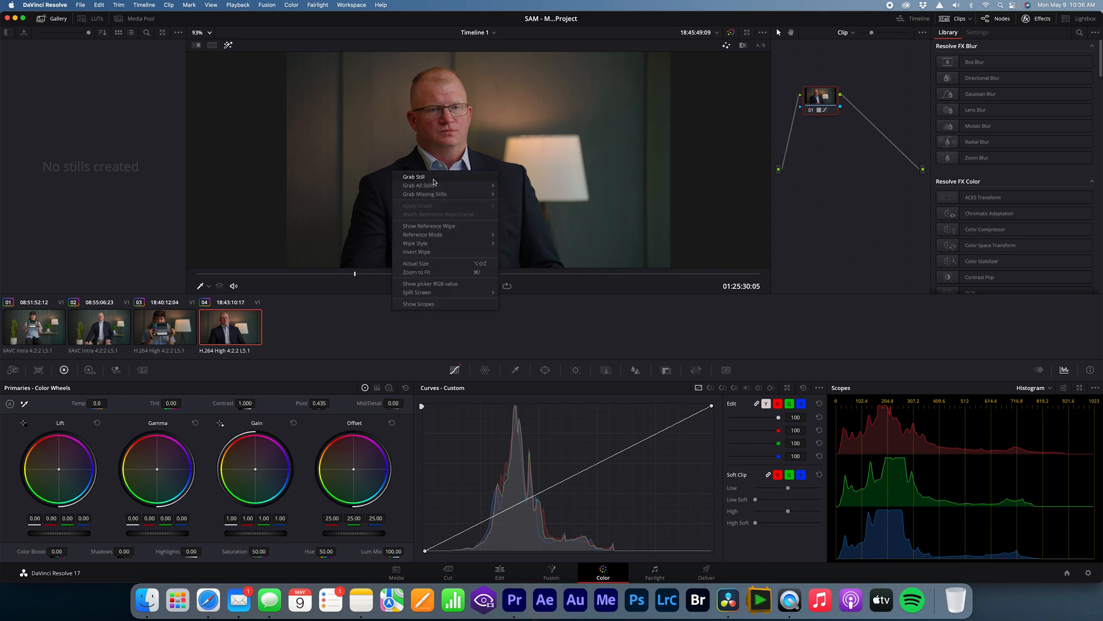
pyautogui.click(416, 177)
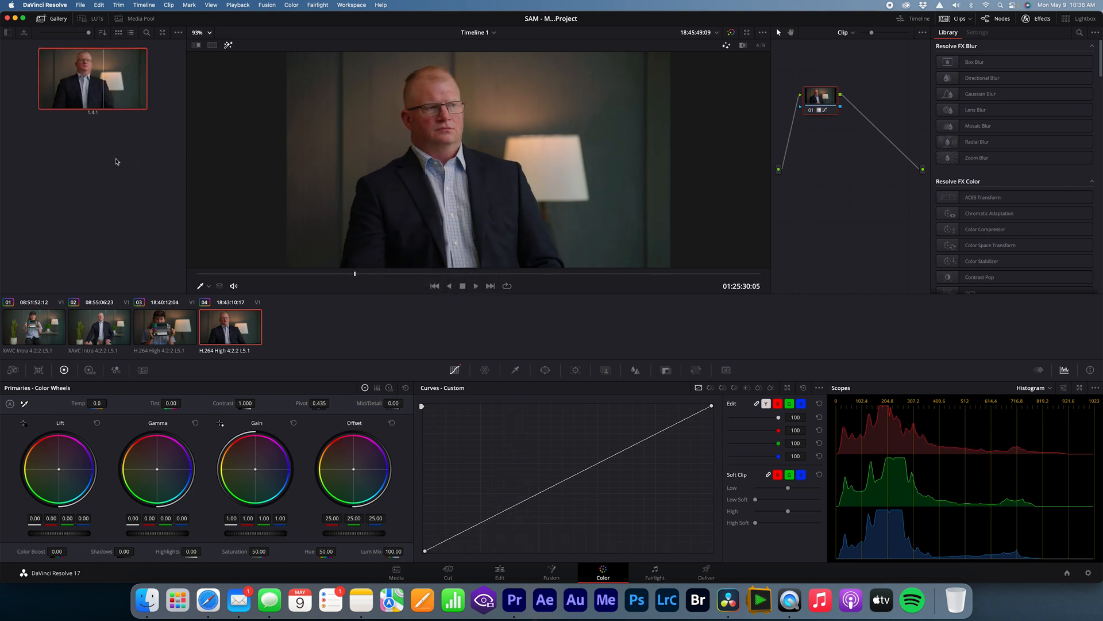
# Step: Turn off the viewer's on-screen control and wipe the clip 04 still against clip 02 at 01:06:20:10, splitting the two shots between the faces
pyautogui.click(207, 287)
pyautogui.click(214, 299)
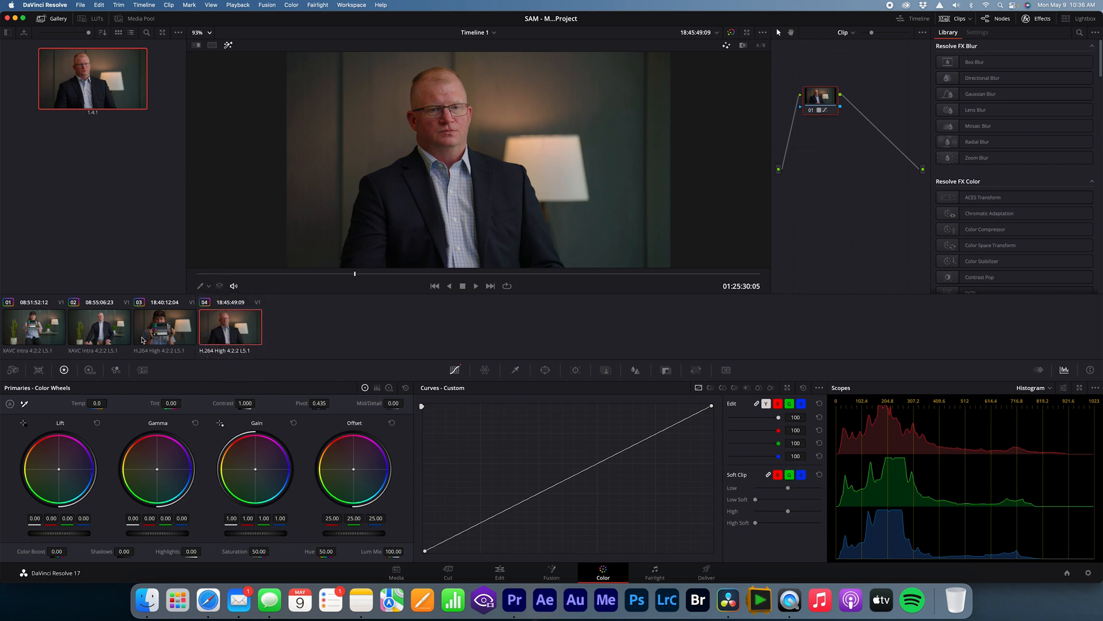
pyautogui.click(113, 339)
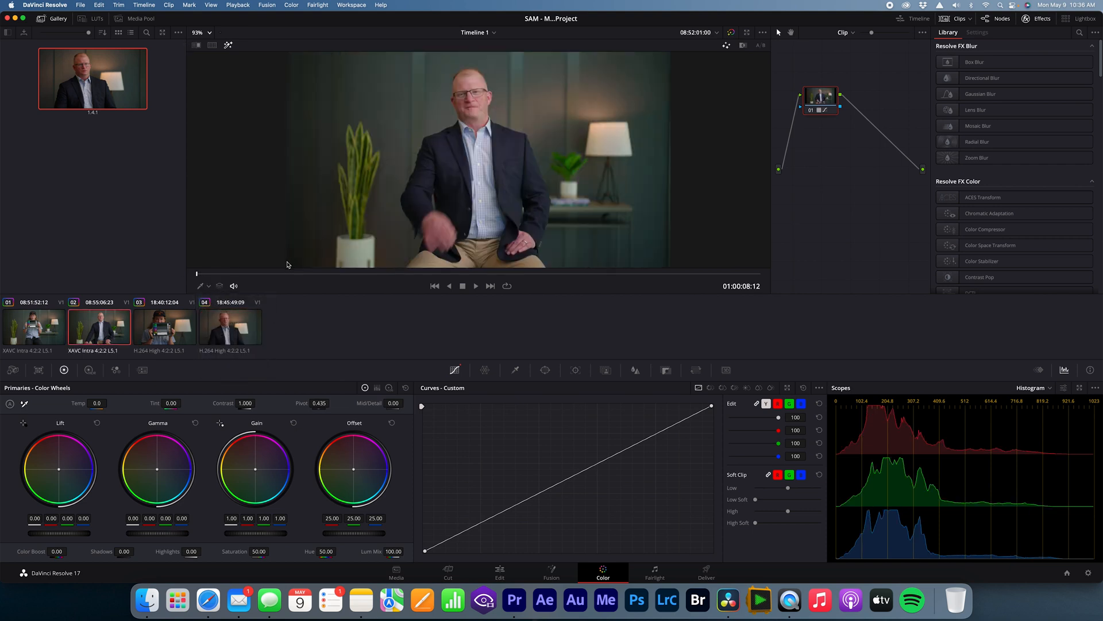
pyautogui.click(276, 274)
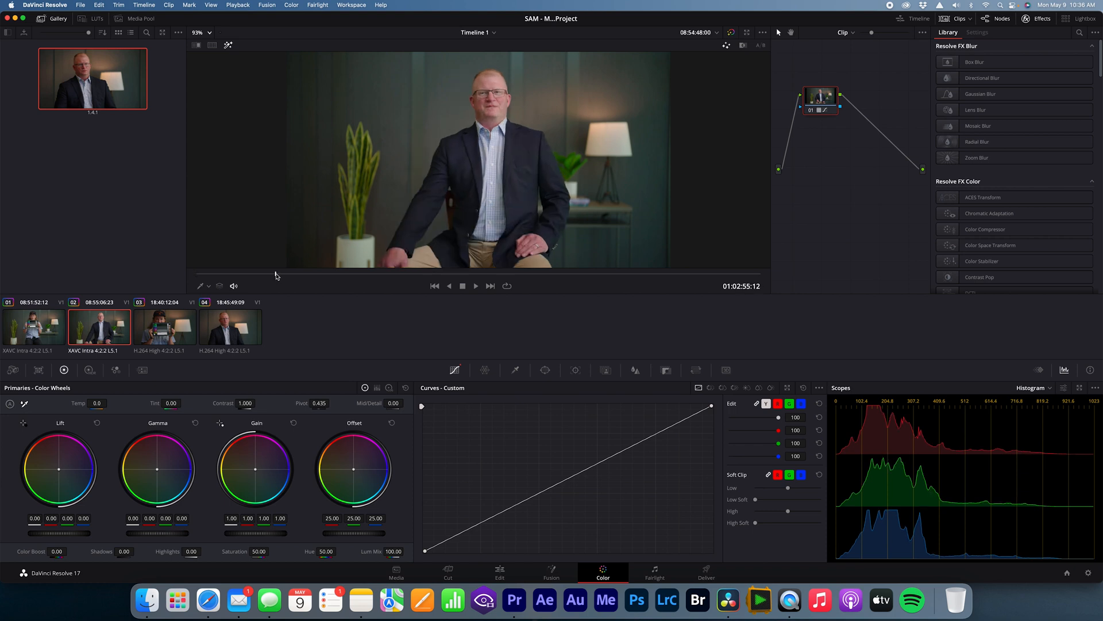
pyautogui.click(370, 275)
pyautogui.moveTo(370, 282); pyautogui.dragTo(371, 282)
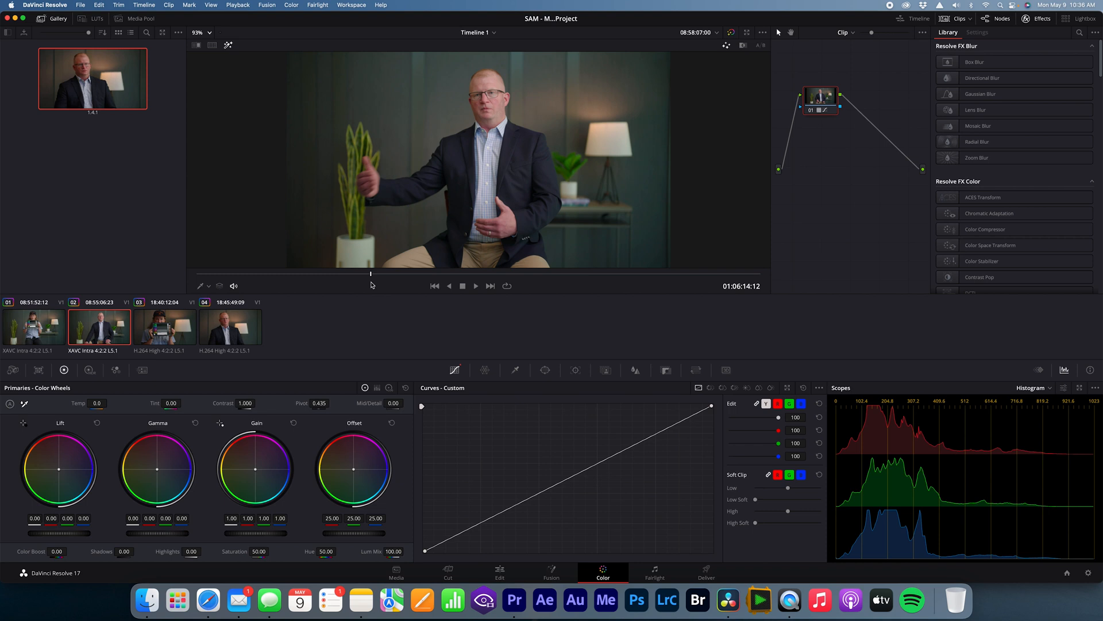
pyautogui.moveTo(372, 282); pyautogui.dragTo(373, 276)
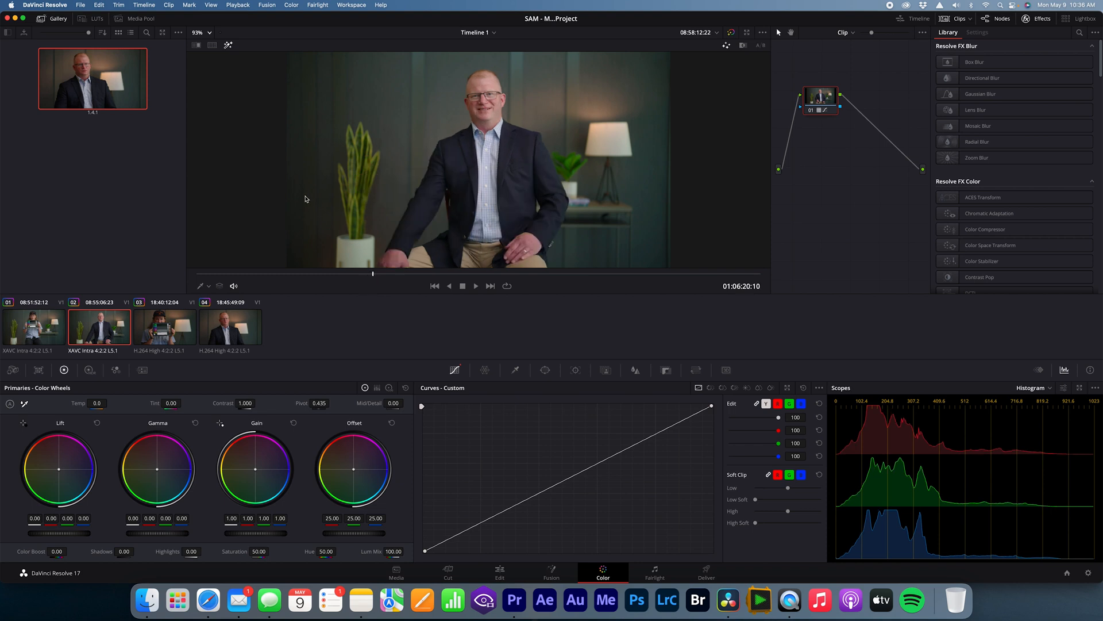
pyautogui.click(197, 45)
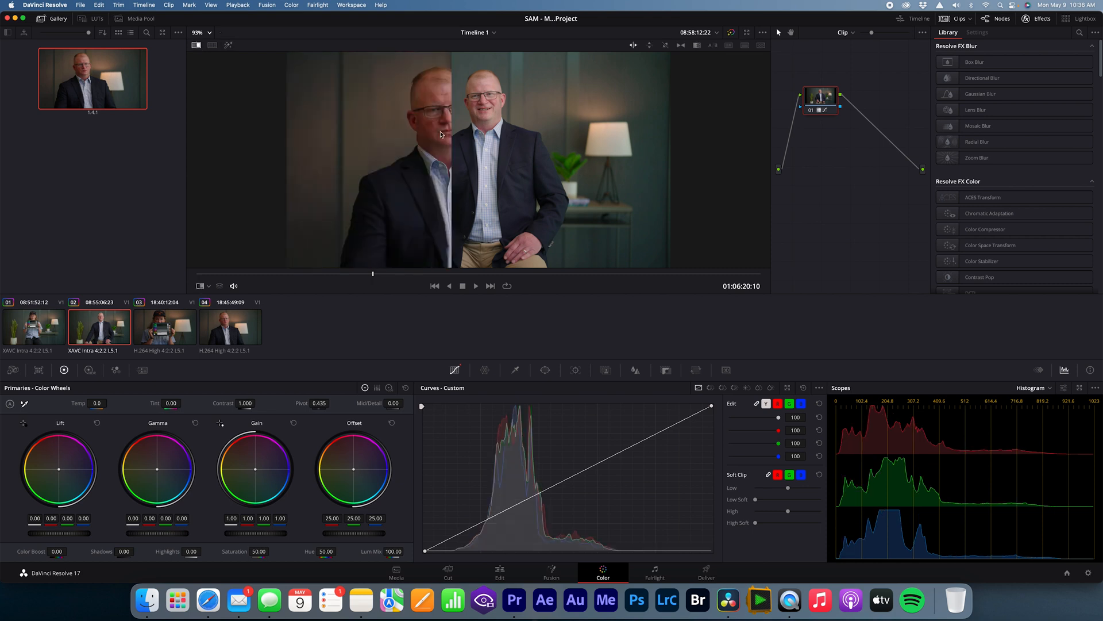
pyautogui.moveTo(451, 129); pyautogui.dragTo(466, 159)
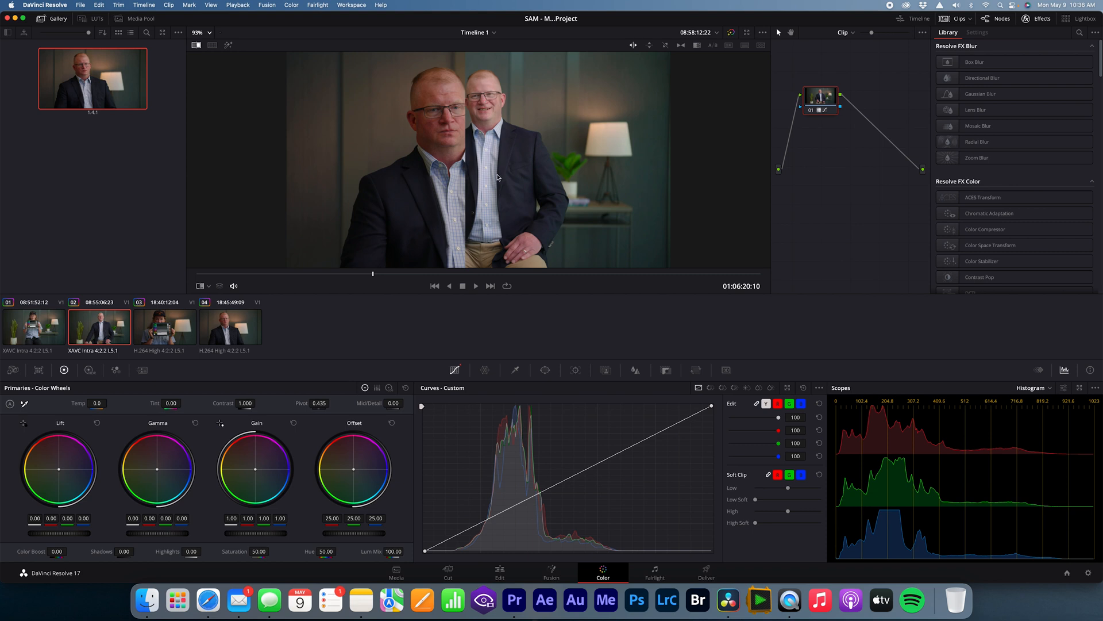
# Step: Anchor the highlights on clip 02's Custom curve and pull a shadow point slightly down to deepen the shadows
pyautogui.click(657, 435)
pyautogui.moveTo(493, 520); pyautogui.dragTo(494, 524)
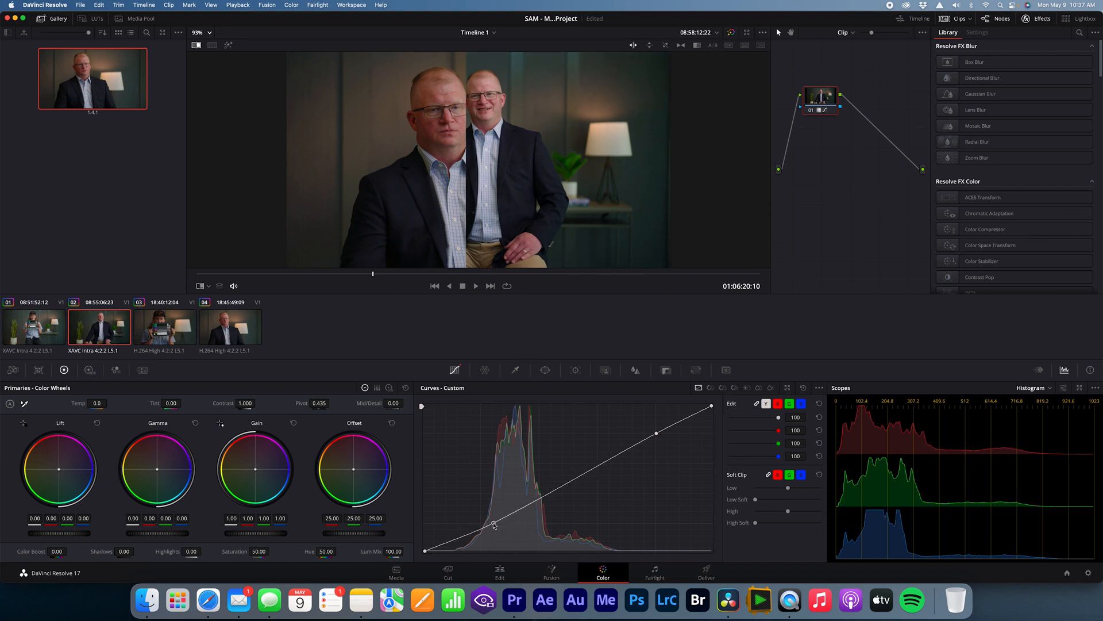
pyautogui.rightClick(494, 524)
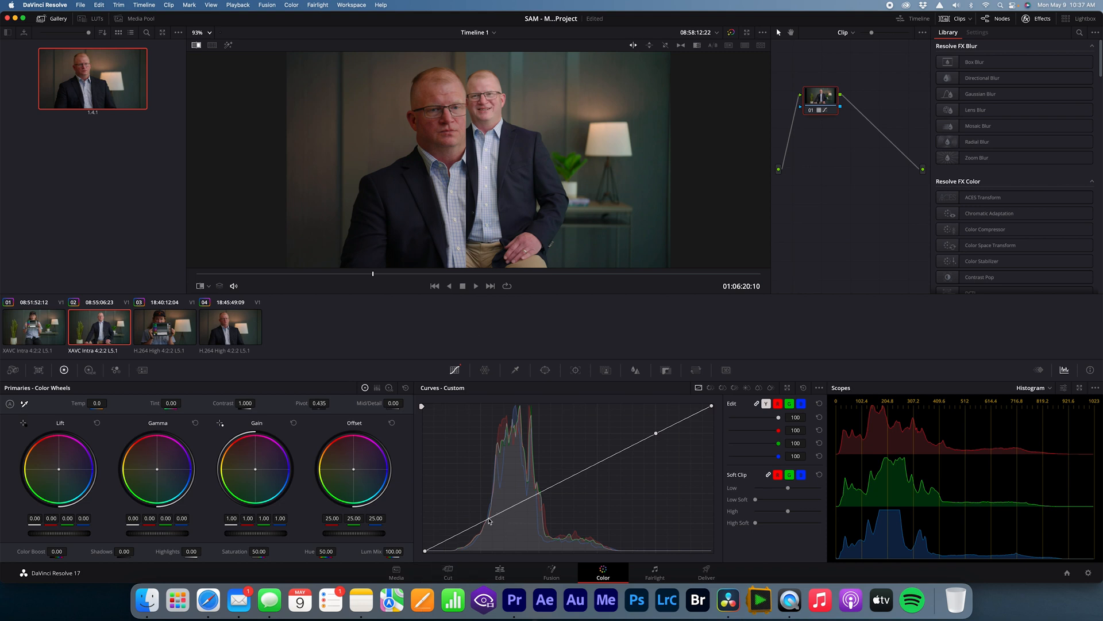
pyautogui.moveTo(488, 520); pyautogui.dragTo(490, 527)
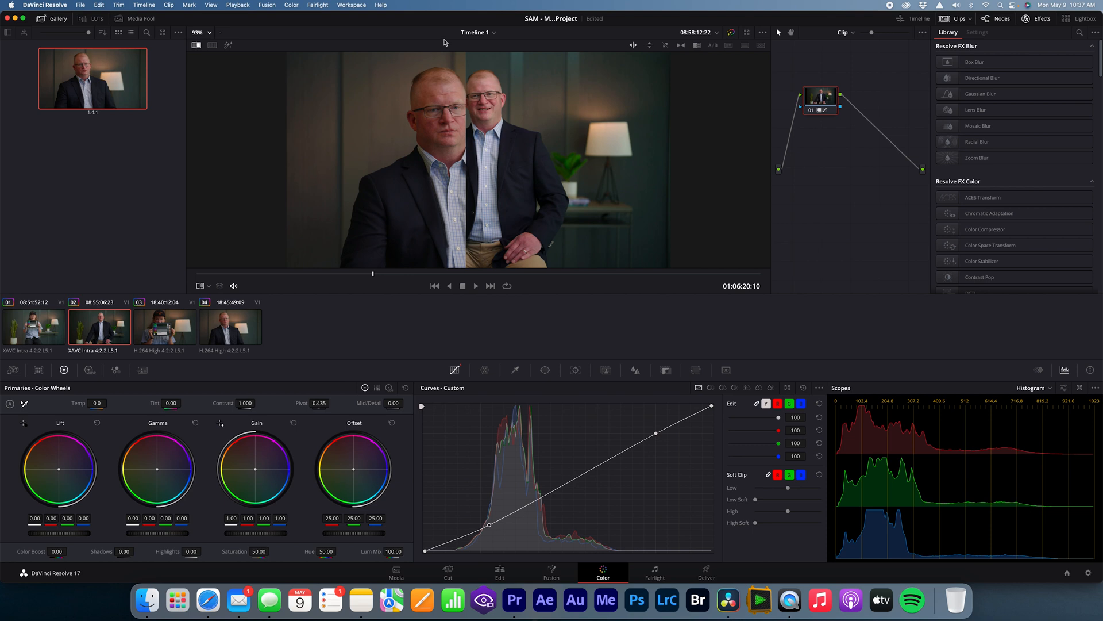
# Step: Compare clip 02 with the reference still using vertical, horizontal and diagonal wipes across the faces, jackets and background
pyautogui.moveTo(466, 114)
pyautogui.mouseDown()
pyautogui.moveTo(477, 115)
pyautogui.moveTo(466, 115)
pyautogui.mouseUp()
pyautogui.click(650, 46)
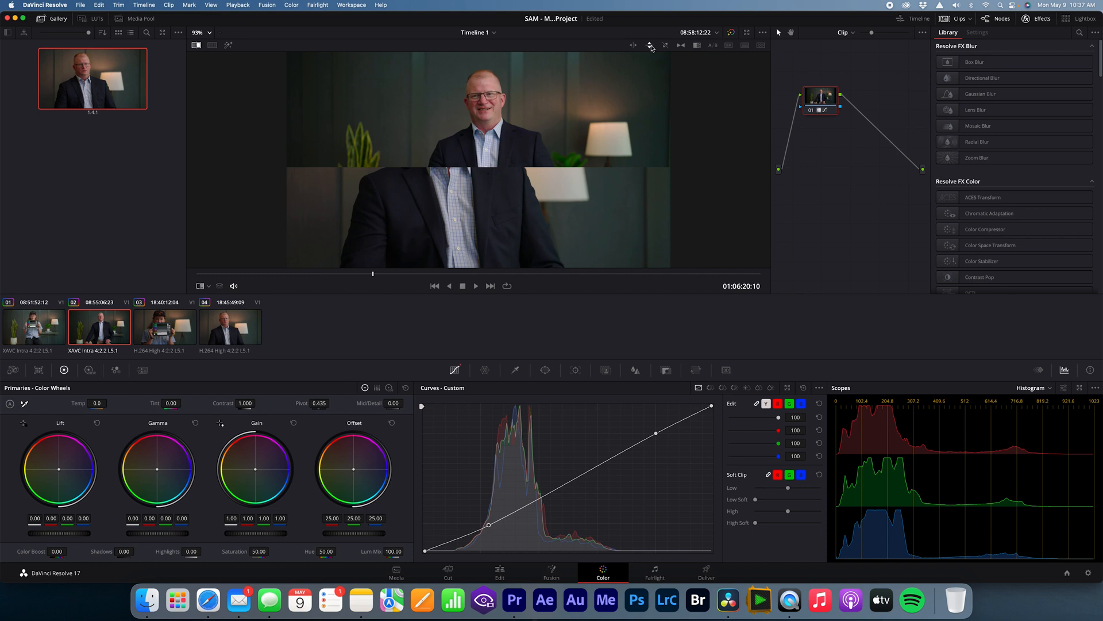
pyautogui.click(665, 46)
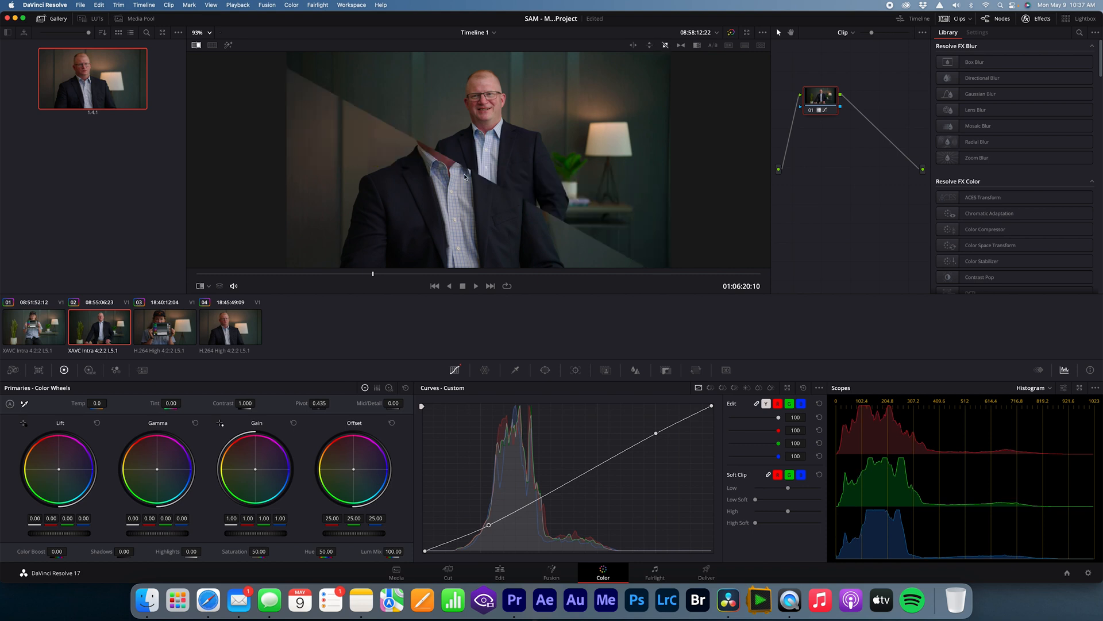
pyautogui.moveTo(468, 172); pyautogui.dragTo(493, 123)
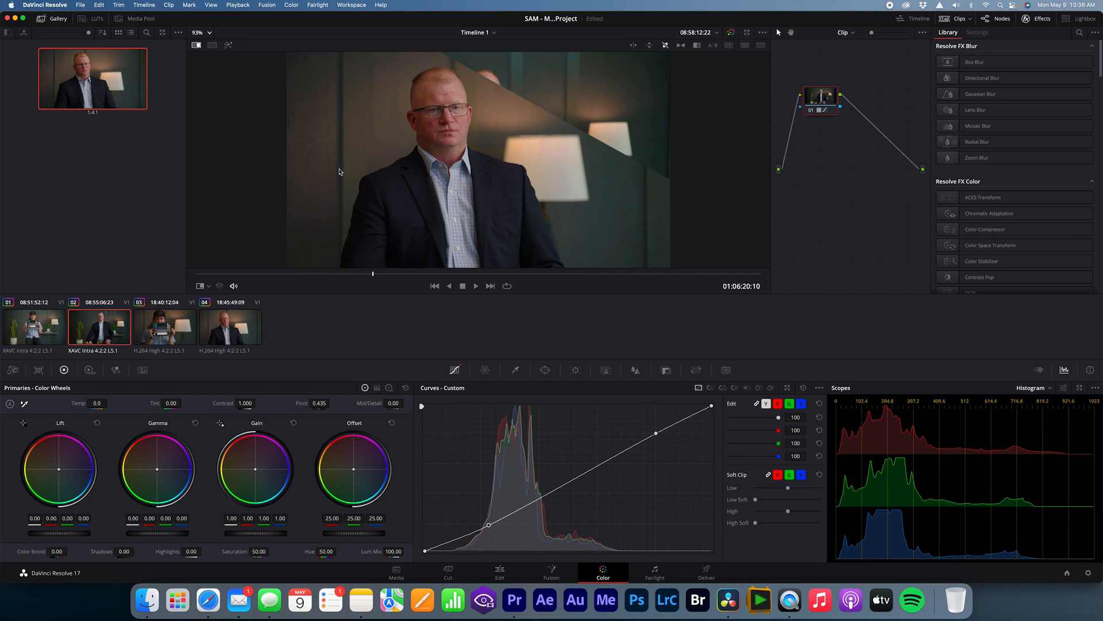
pyautogui.moveTo(490, 81); pyautogui.dragTo(435, 160)
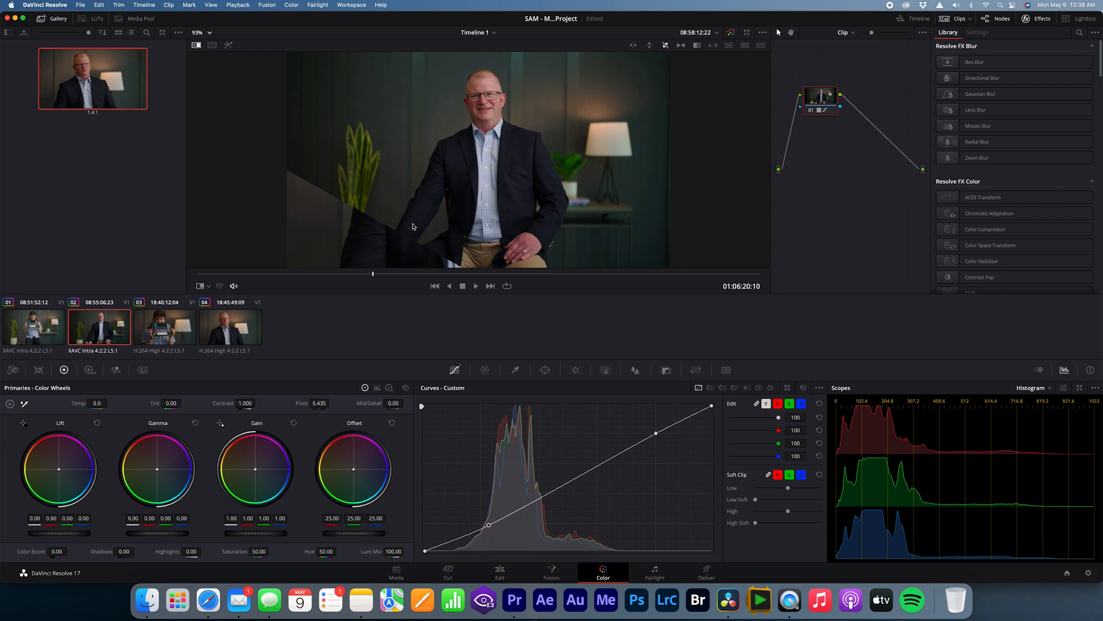
pyautogui.scroll(-2, 403, 234)
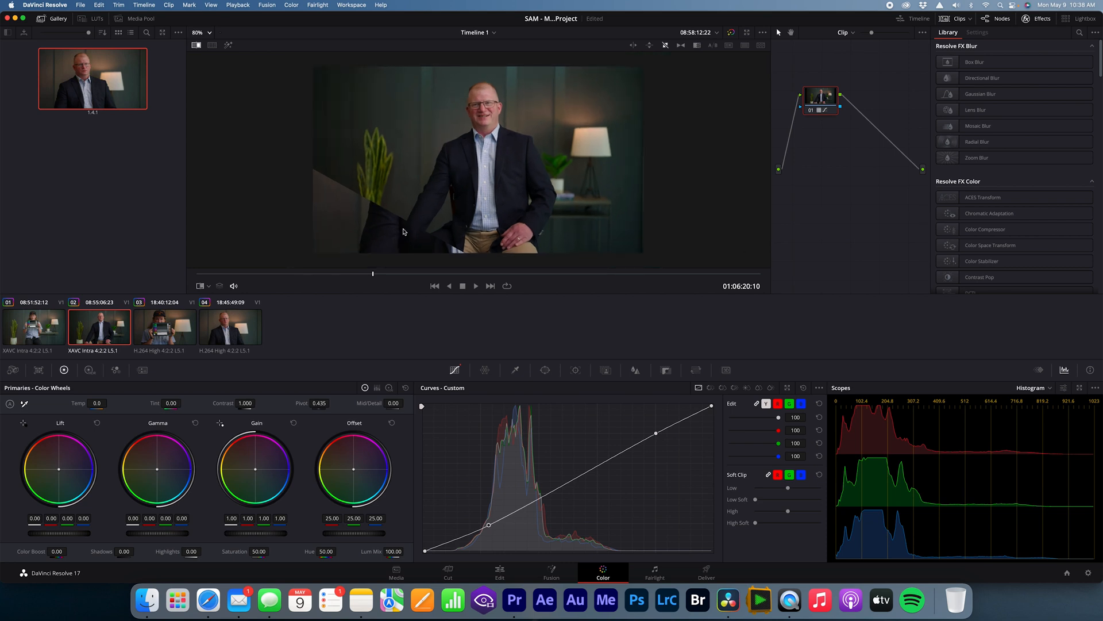
pyautogui.click(209, 33)
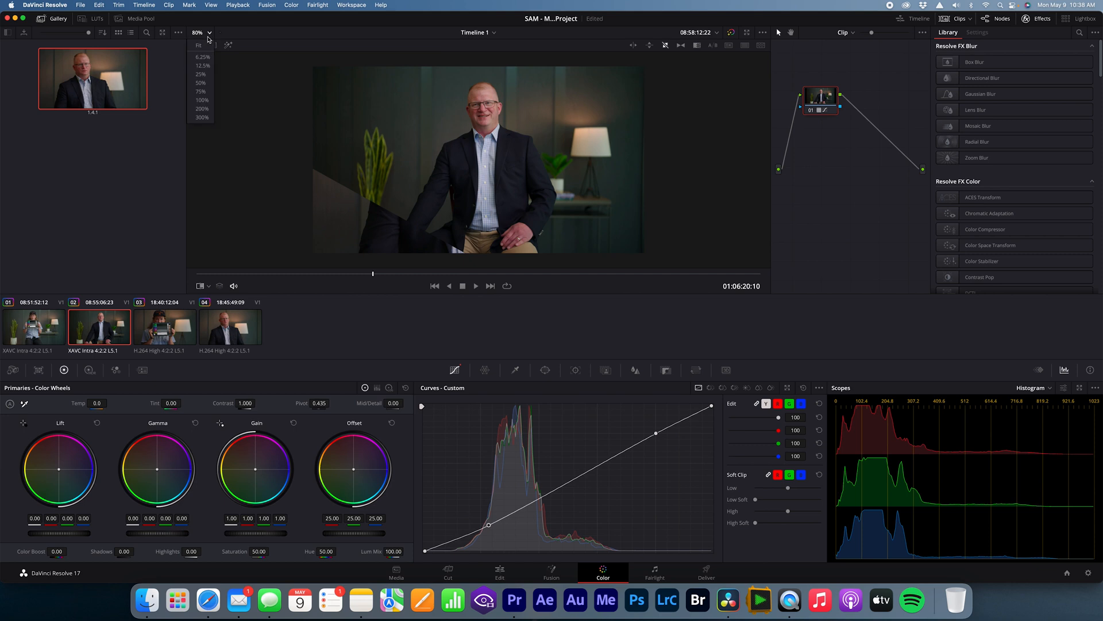
pyautogui.click(211, 45)
pyautogui.moveTo(360, 219); pyautogui.dragTo(485, 172)
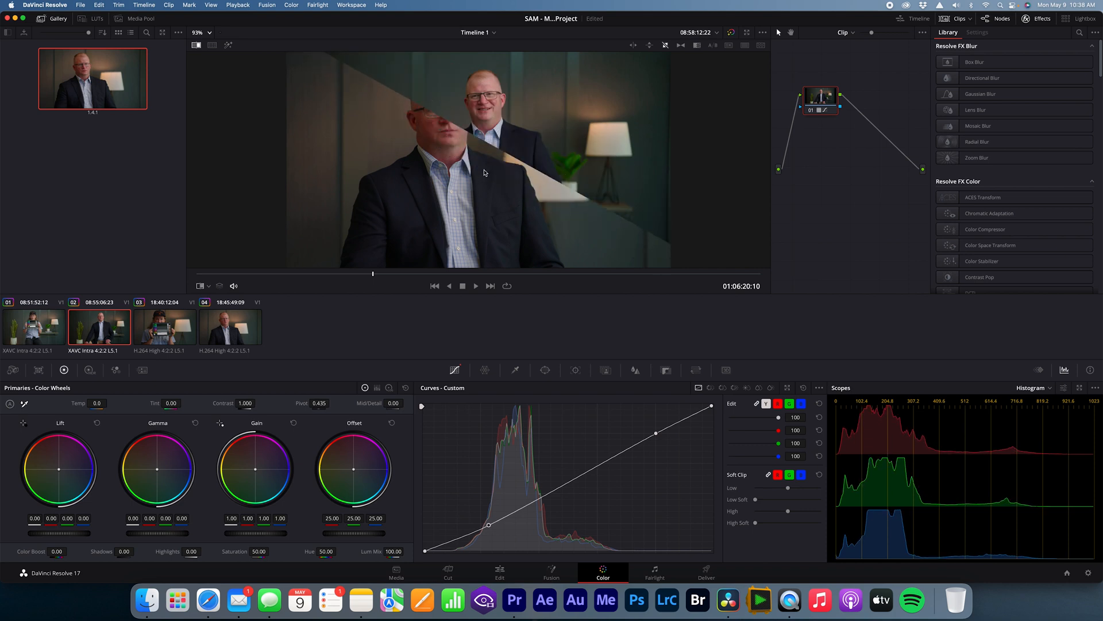
pyautogui.scroll(1, 484, 172)
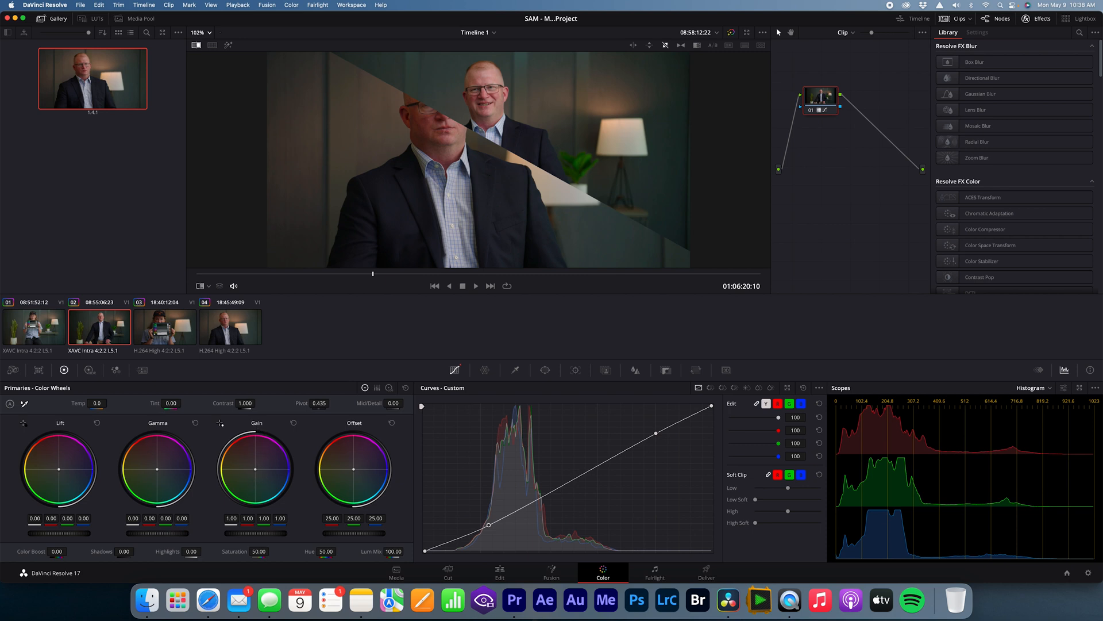
# Step: Keep clip 02's Gain color balance neutral, turn off the reference wipe and grab a still of the wide shot
pyautogui.moveTo(280, 519); pyautogui.dragTo(287, 518)
pyautogui.doubleClick(257, 471)
pyautogui.click(196, 46)
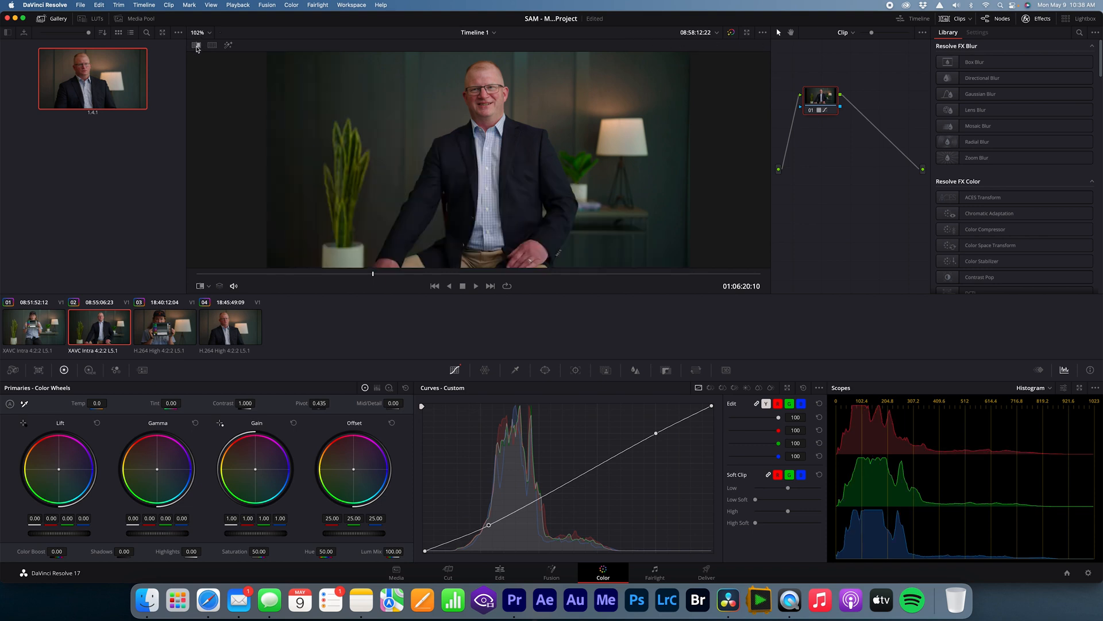
pyautogui.rightClick(473, 143)
pyautogui.click(488, 147)
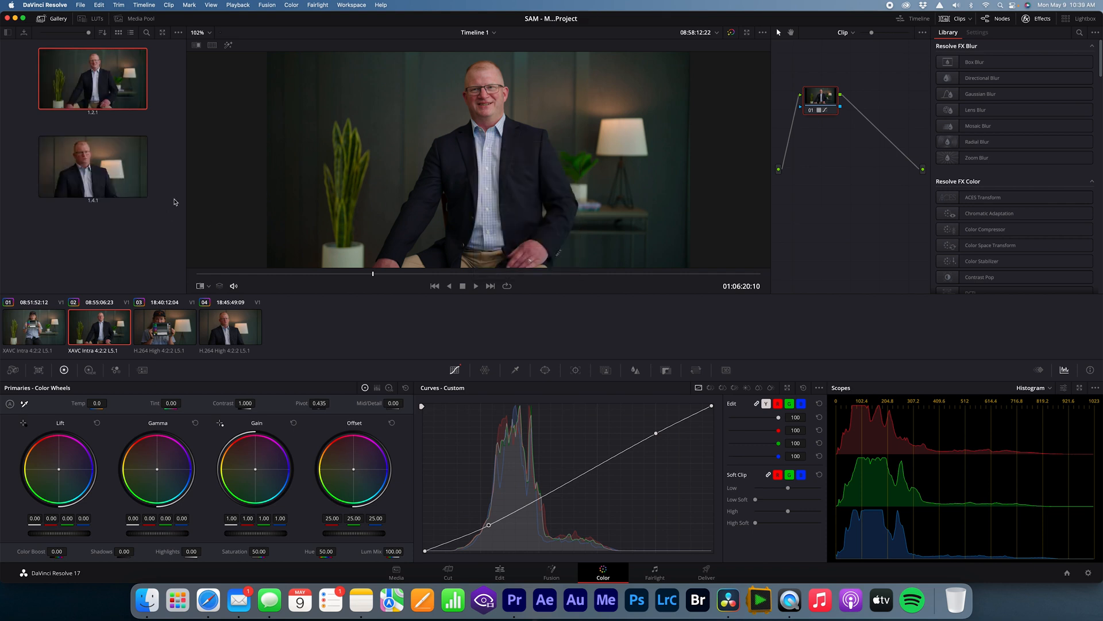
# Step: Wipe the clip 02 still diagonally against clip 04 at 01:23:10:12, with both shots visible around the subject
pyautogui.click(219, 327)
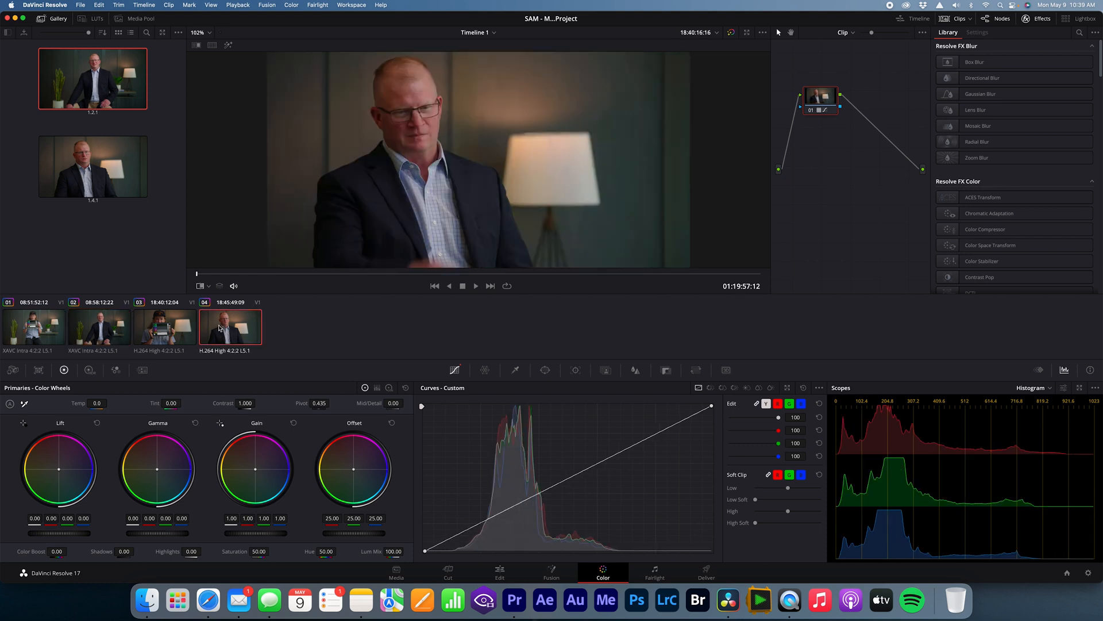
pyautogui.click(288, 274)
pyautogui.click(196, 45)
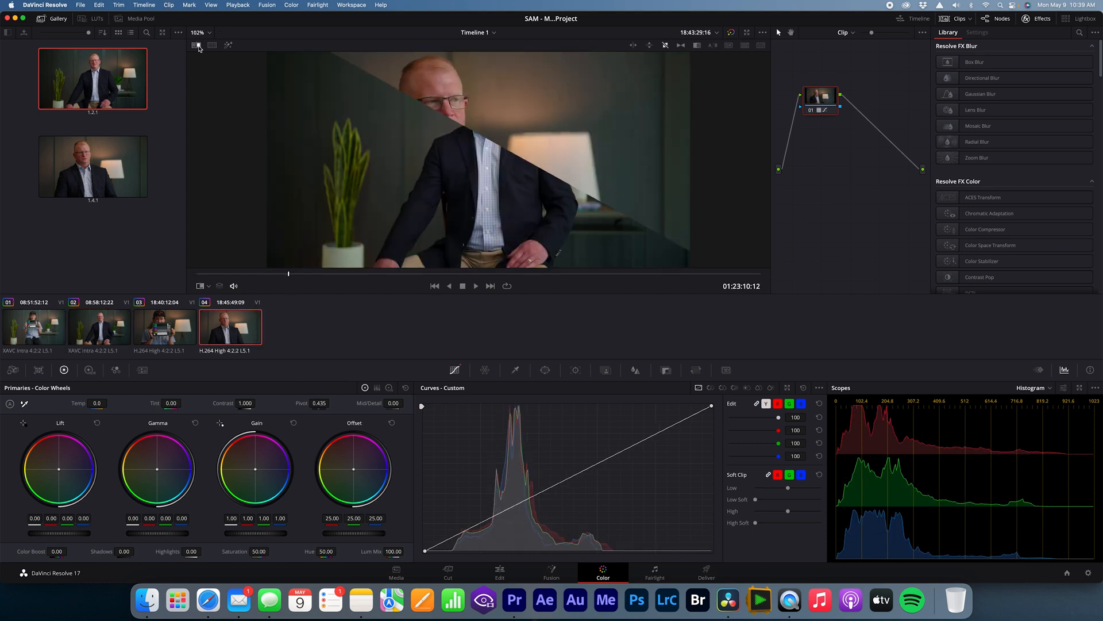
pyautogui.moveTo(549, 110); pyautogui.dragTo(503, 154)
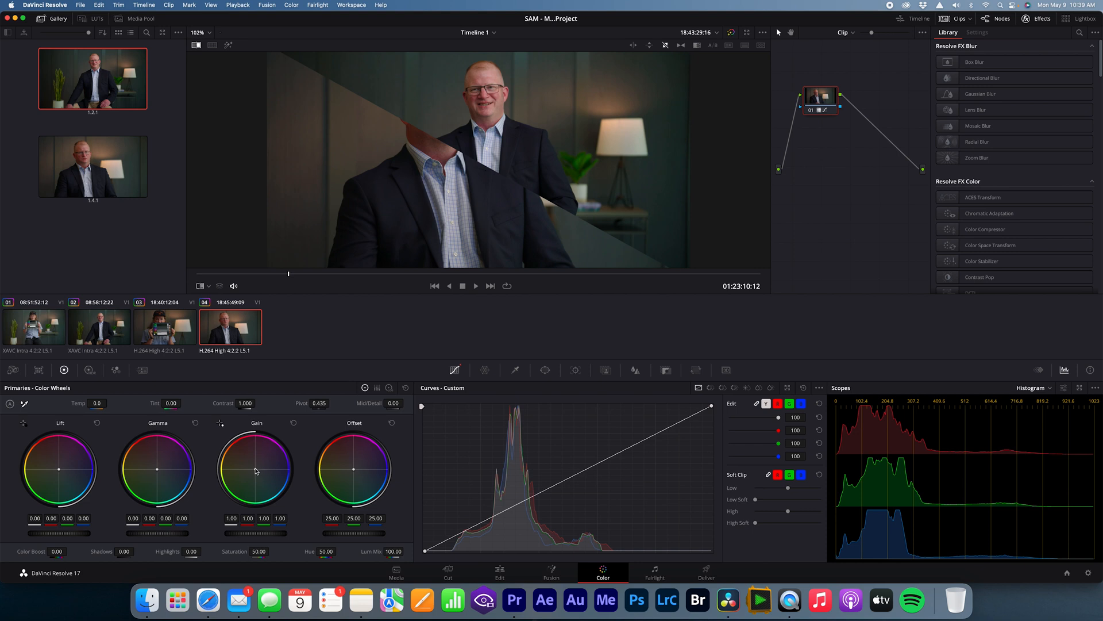
# Step: Shift clip 04's Gain color balance slightly and compare it with the wide-shot still using a vertical wipe between the faces
pyautogui.moveTo(255, 469); pyautogui.dragTo(257, 470)
pyautogui.click(632, 45)
pyautogui.moveTo(464, 183); pyautogui.dragTo(463, 183)
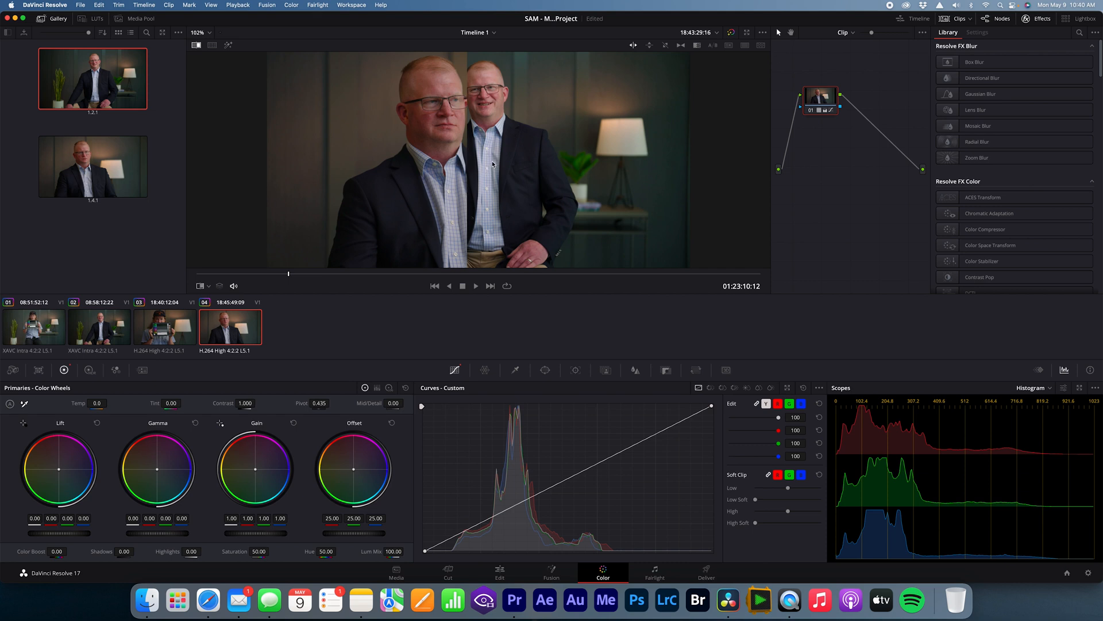
# Step: Turn off the reference wipe and start generating a 33 Point Cube LUT from clip 04
pyautogui.moveTo(466, 125); pyautogui.dragTo(467, 124)
pyautogui.click(198, 47)
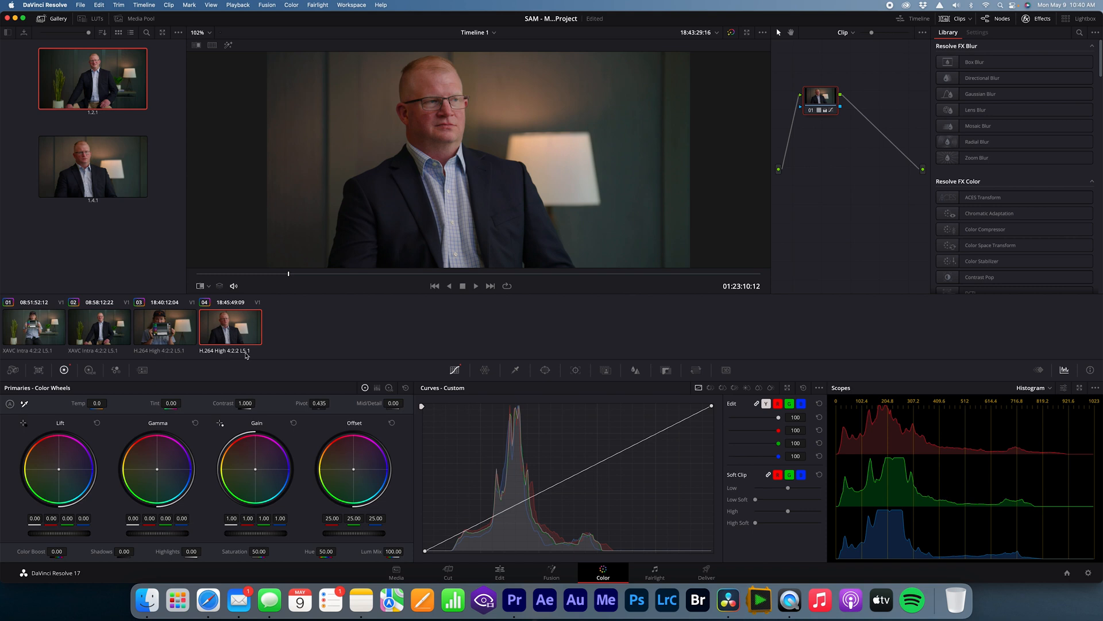
pyautogui.rightClick(230, 333)
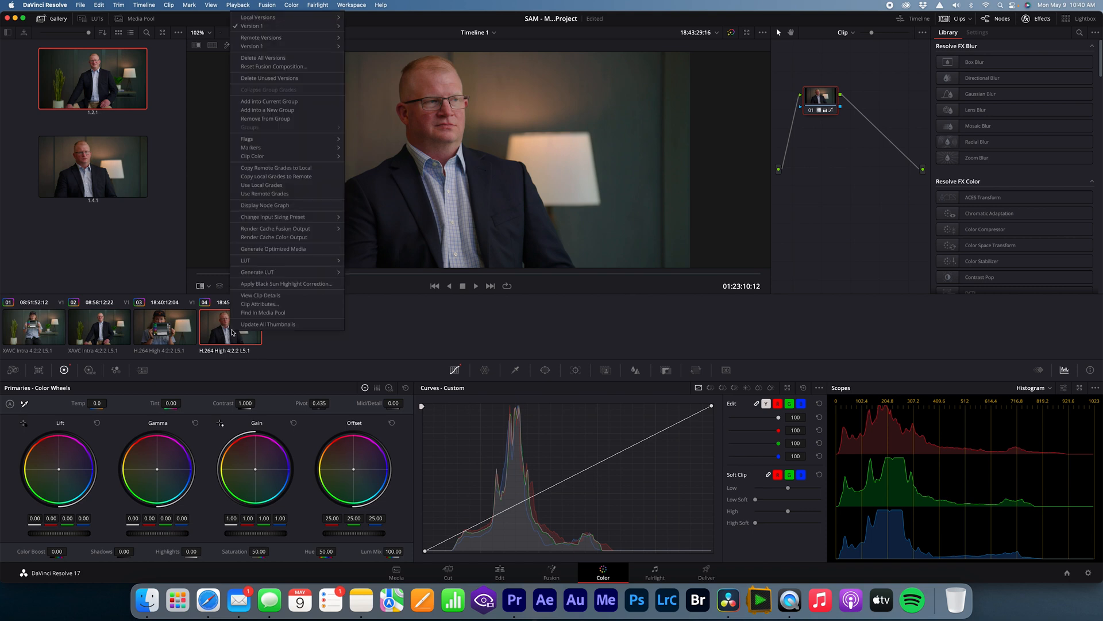
pyautogui.moveTo(269, 273)
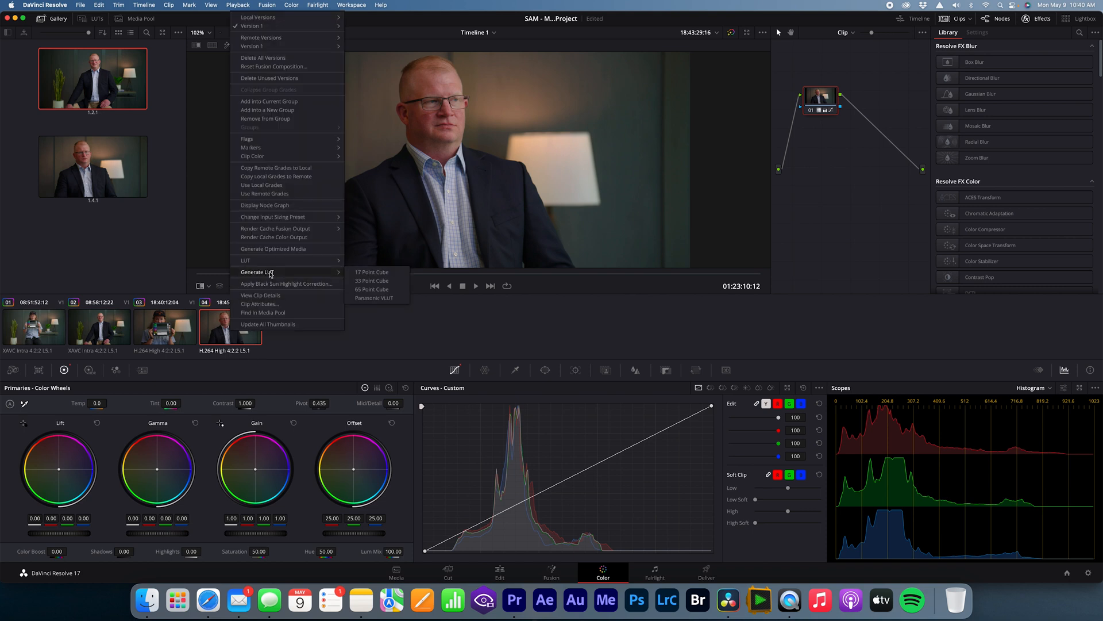
pyautogui.click(382, 281)
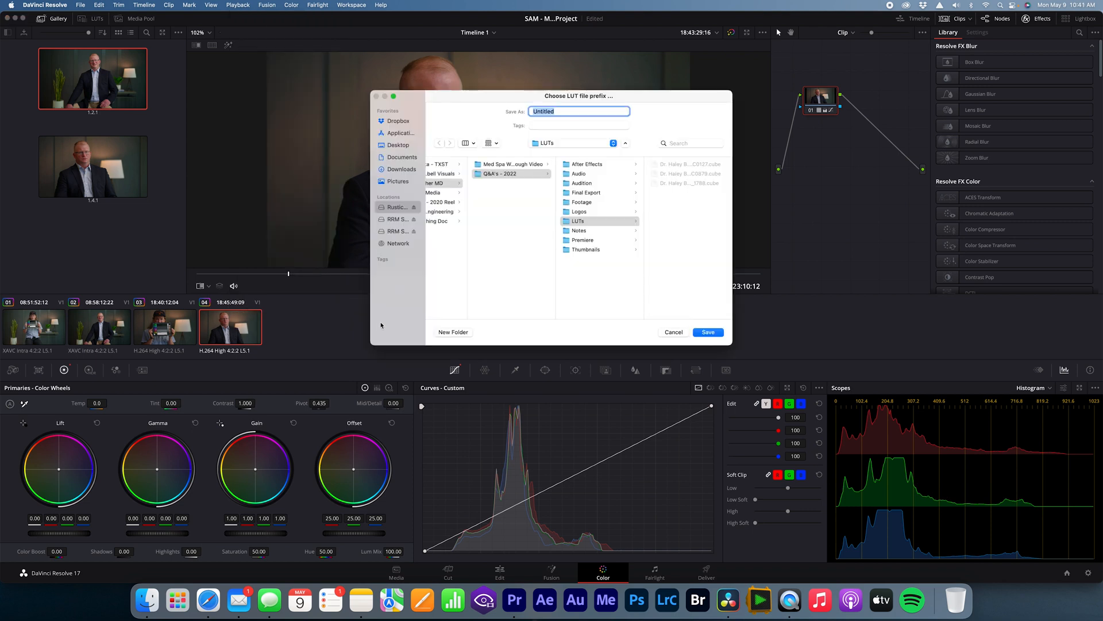
# Step: Browse the LUT save location through the drive's SAM project folder to the LUTs folder inside M&A Videos
pyautogui.click(405, 158)
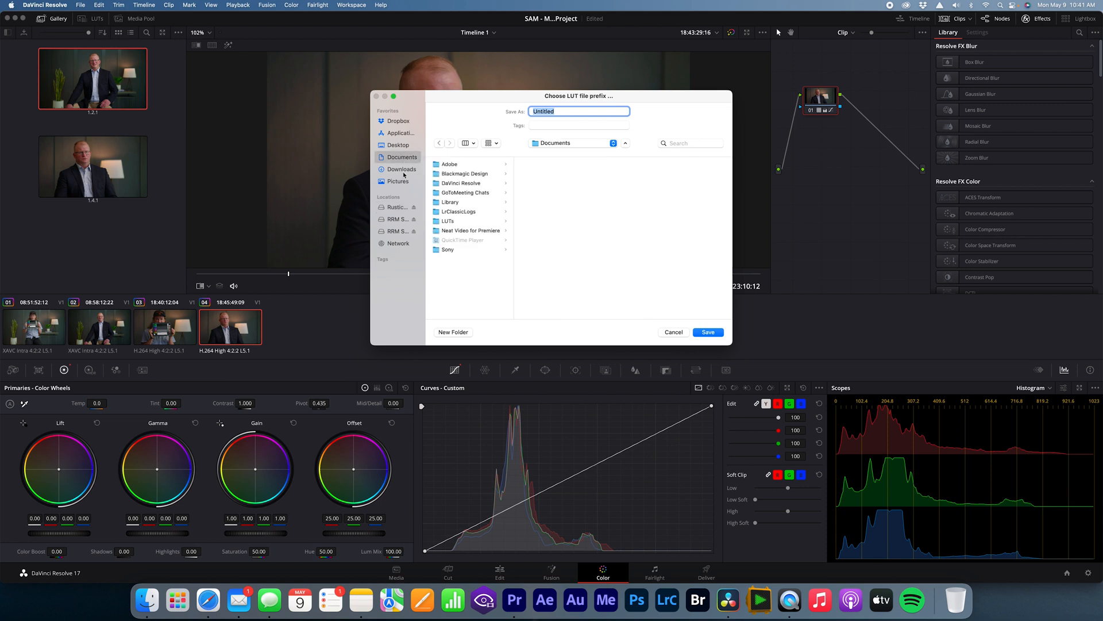
pyautogui.click(392, 208)
pyautogui.click(471, 211)
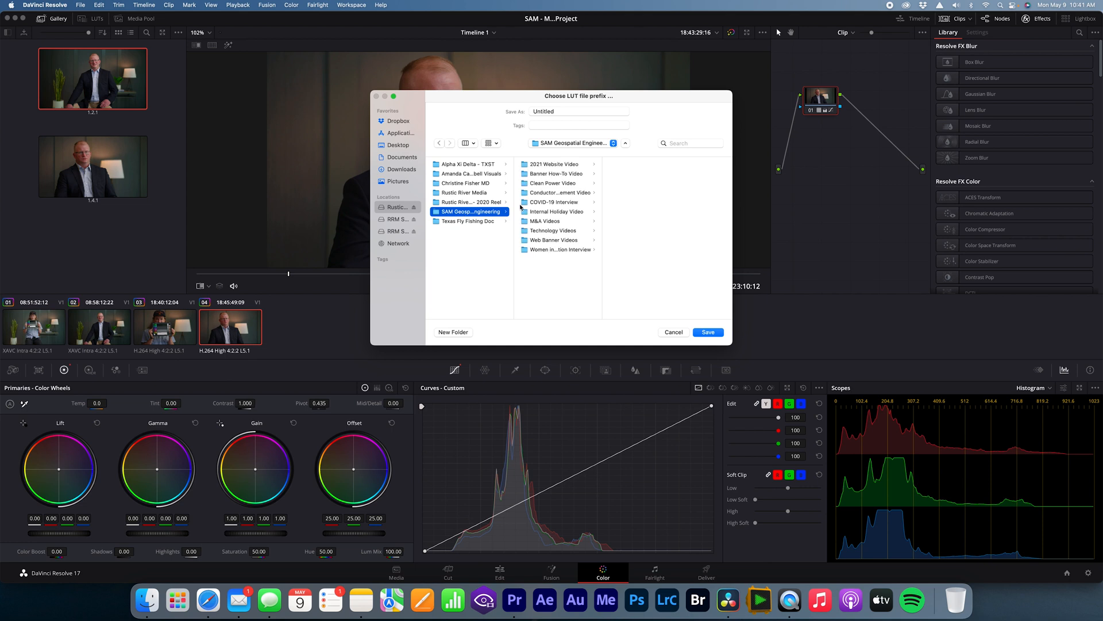
pyautogui.click(554, 221)
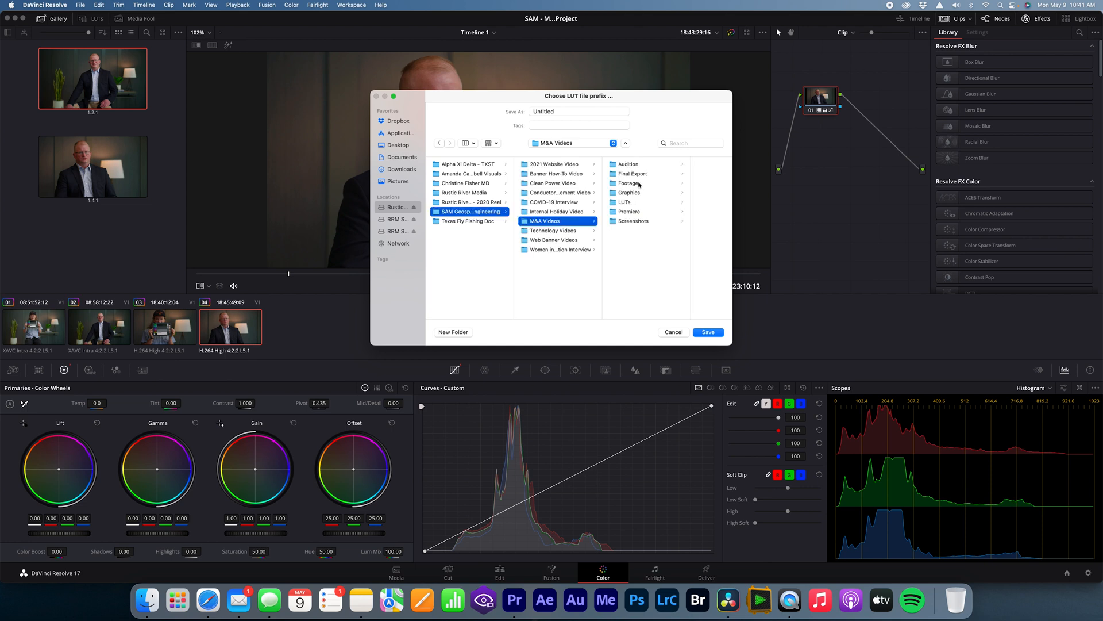
pyautogui.click(632, 202)
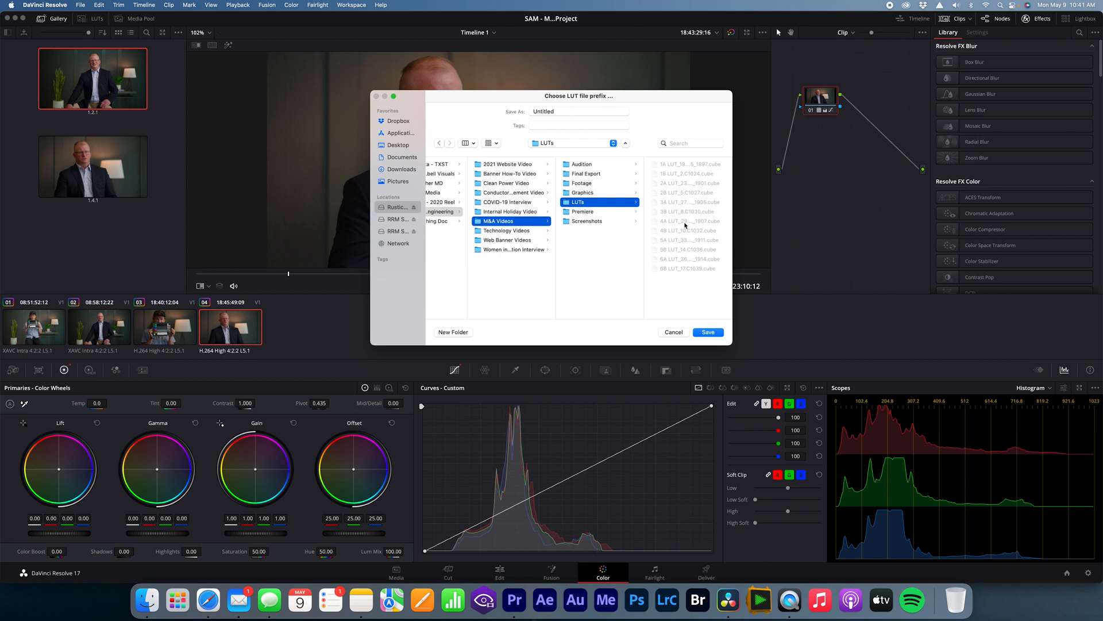
pyautogui.hscroll(-3, 628, 216)
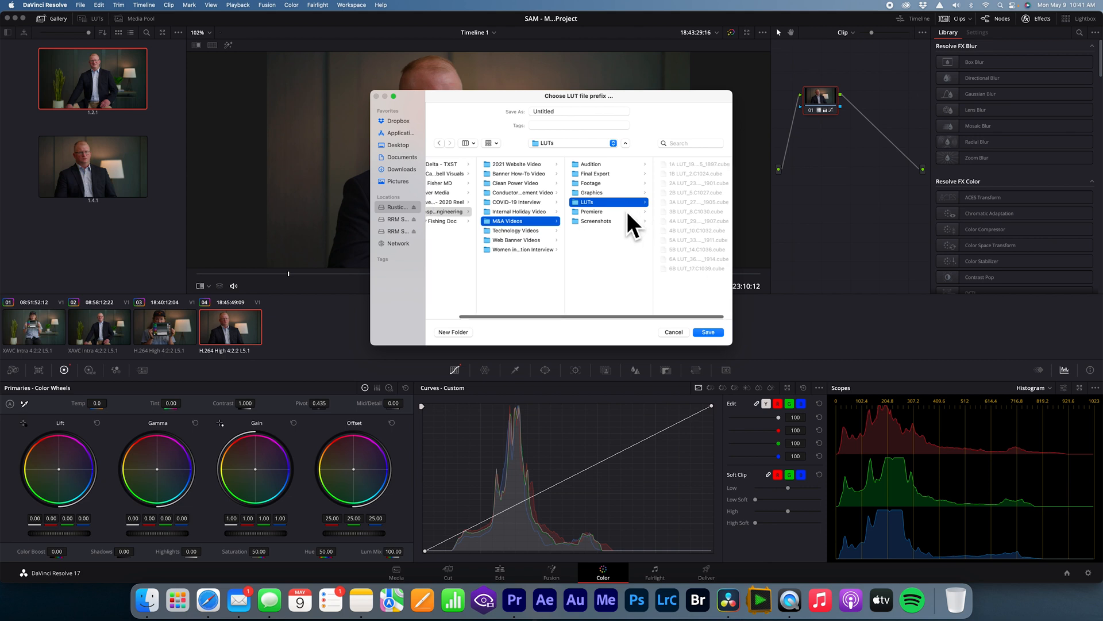
# Step: Save clip 04's LUT to the Desktop, named with the interviewee's first name followed by "B-Cam LUT"
pyautogui.click(400, 144)
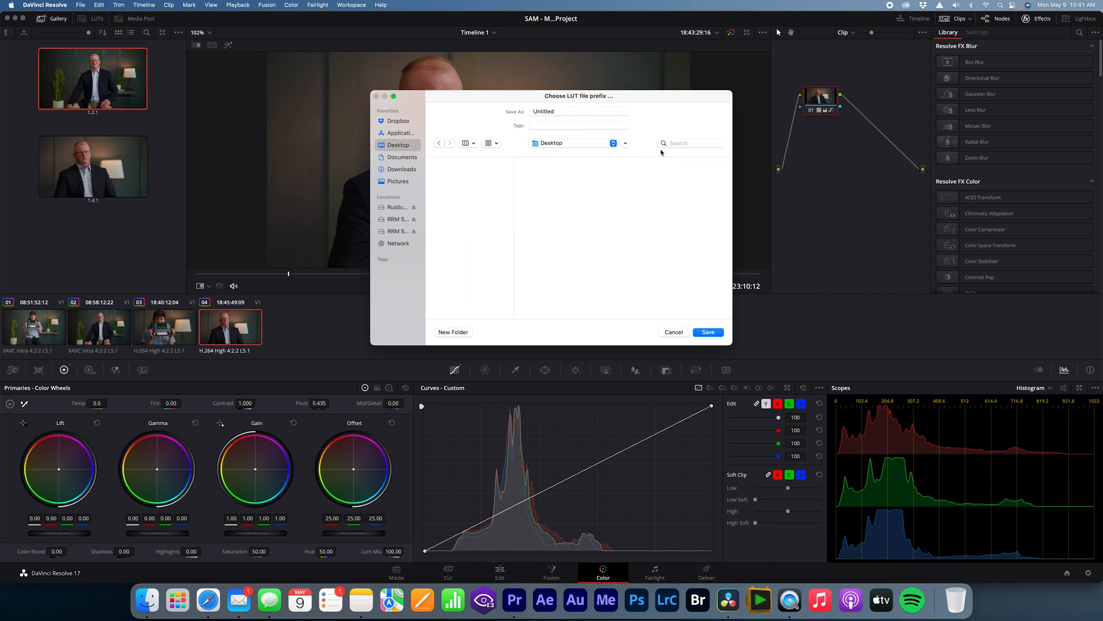
pyautogui.doubleClick(550, 112)
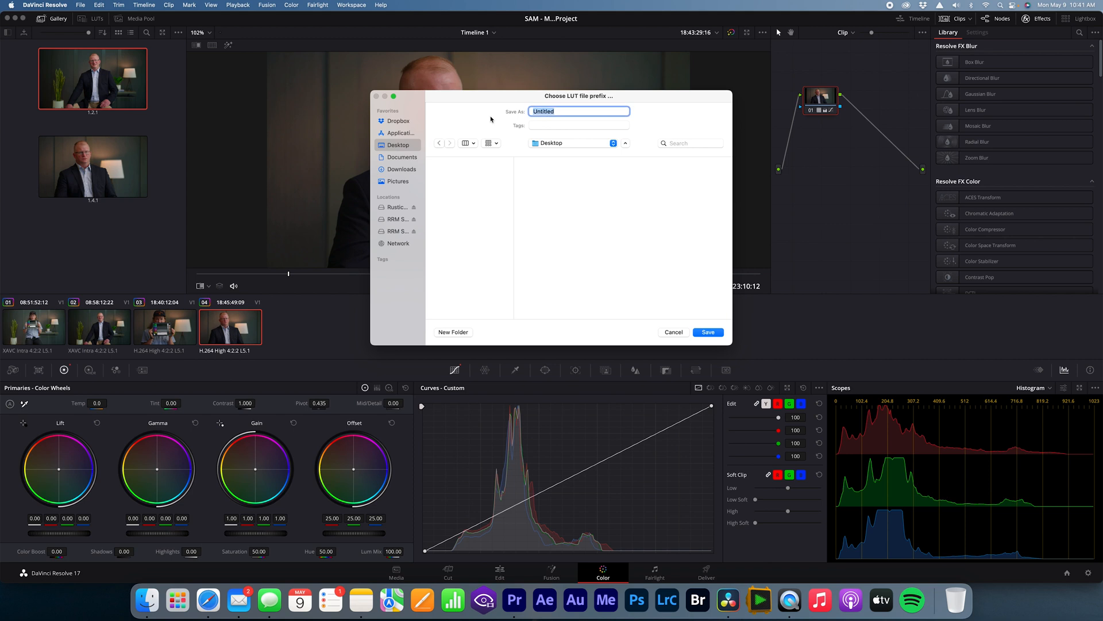
pyautogui.write('Kirk B-Cam LUT')
pyautogui.press('Return')
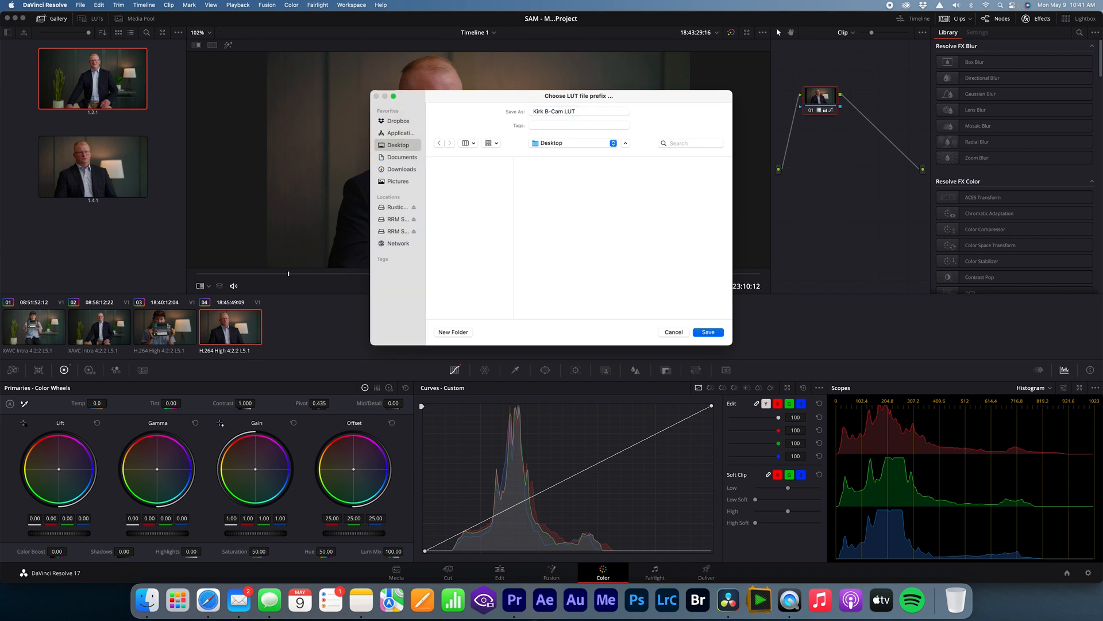
# Step: Generate a 33 Point Cube LUT from clip 02 and save it to the Desktop under the interviewee's first name plus "A-Cam LUT"
pyautogui.click(118, 328)
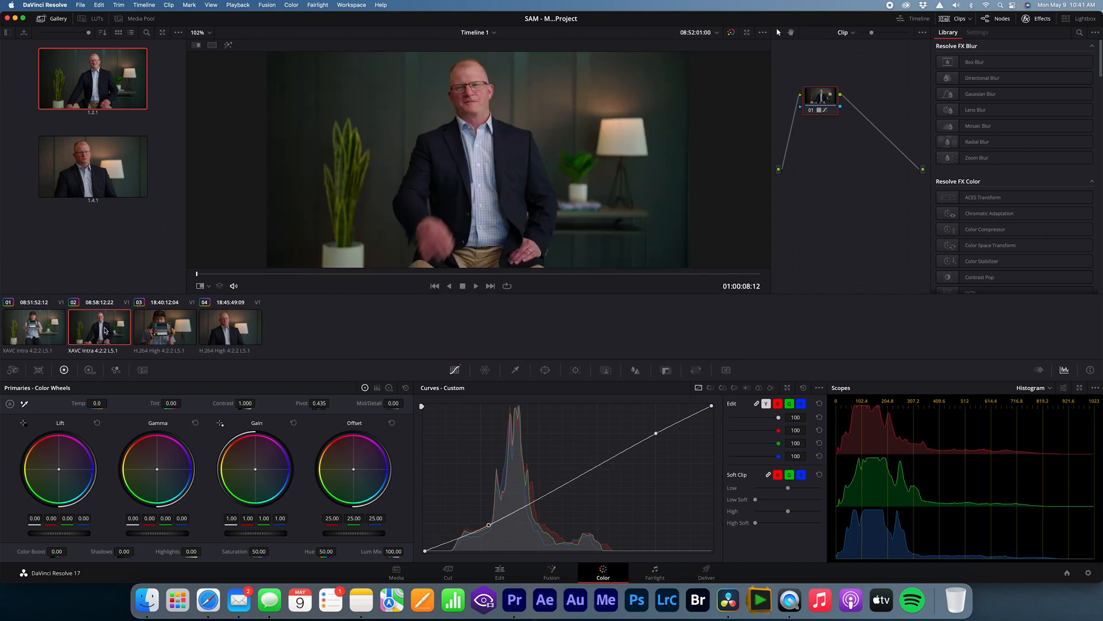
pyautogui.rightClick(119, 329)
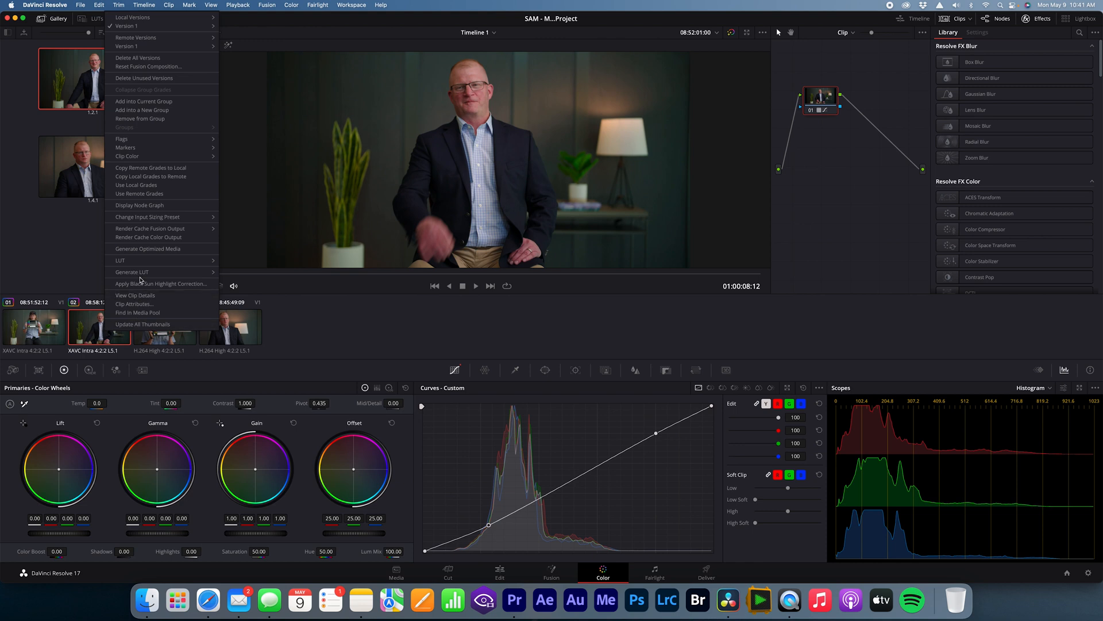
pyautogui.moveTo(148, 272)
pyautogui.click(266, 282)
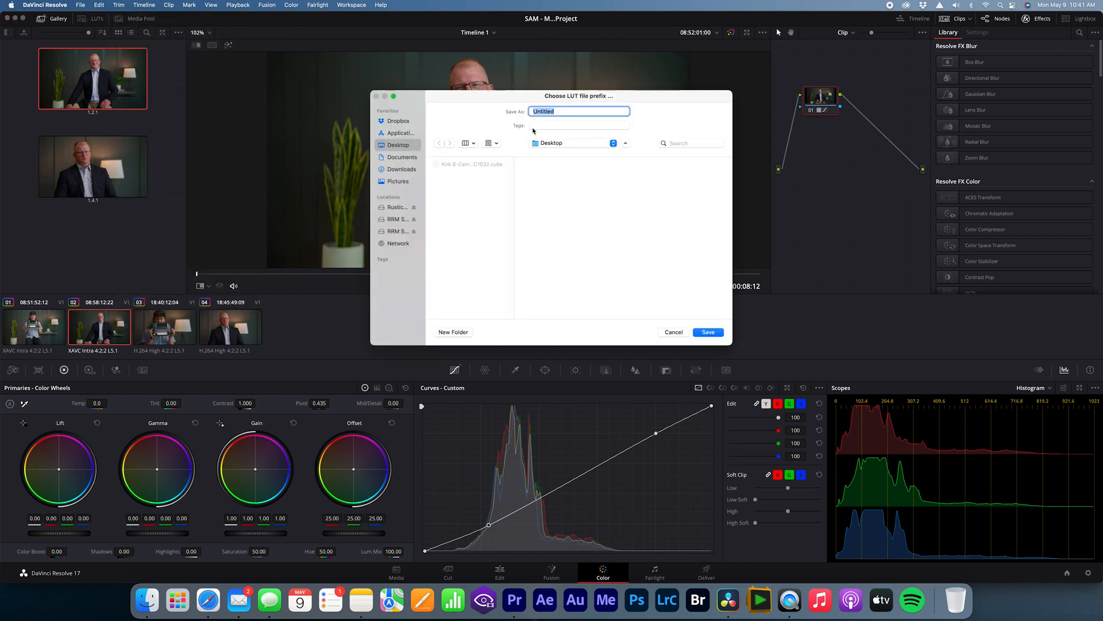
pyautogui.write('Kirk')
pyautogui.write(' A-Camera')
pyautogui.press('Return')
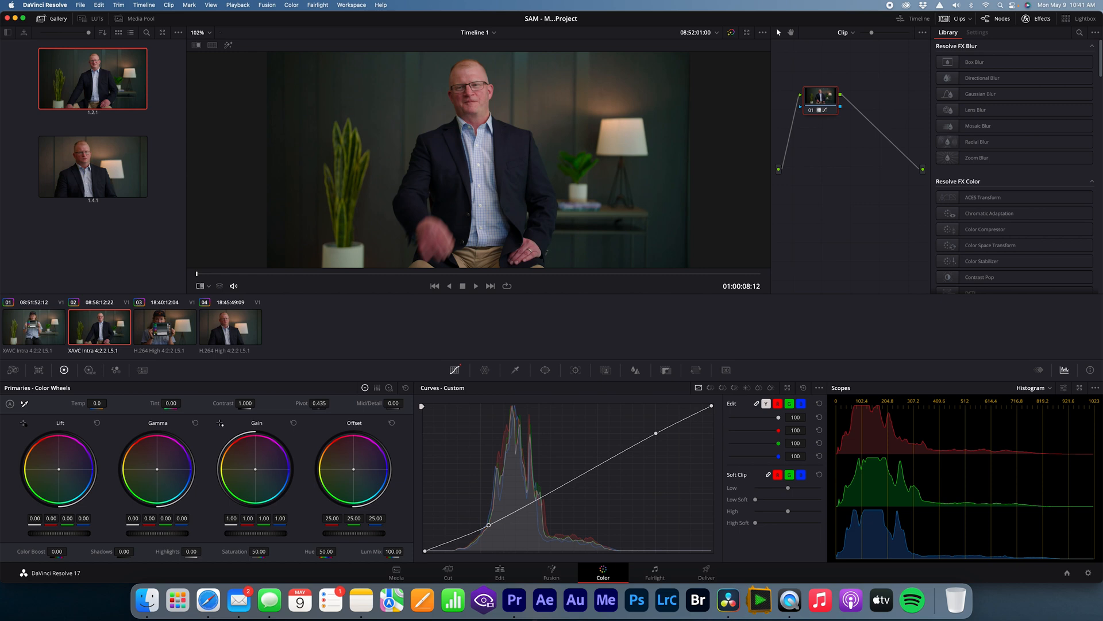
# Step: Switch to Premiere Pro and load the A-Cam LUT from the Desktop as the Input LUT of clip 155_1907.MXF on V2
pyautogui.click(516, 602)
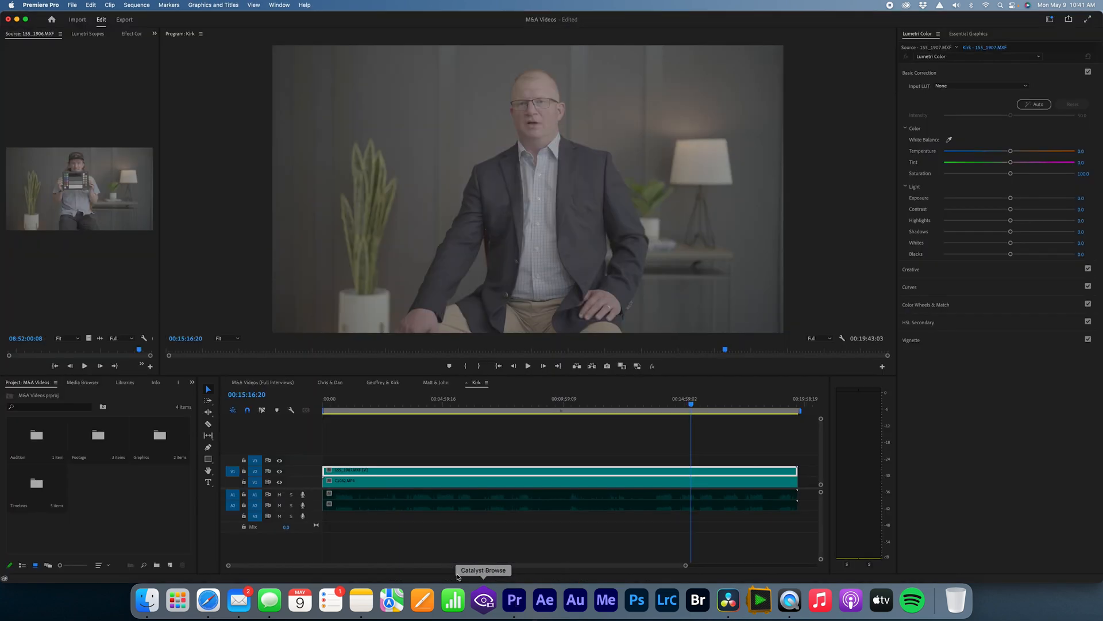
pyautogui.click(415, 460)
pyautogui.click(427, 470)
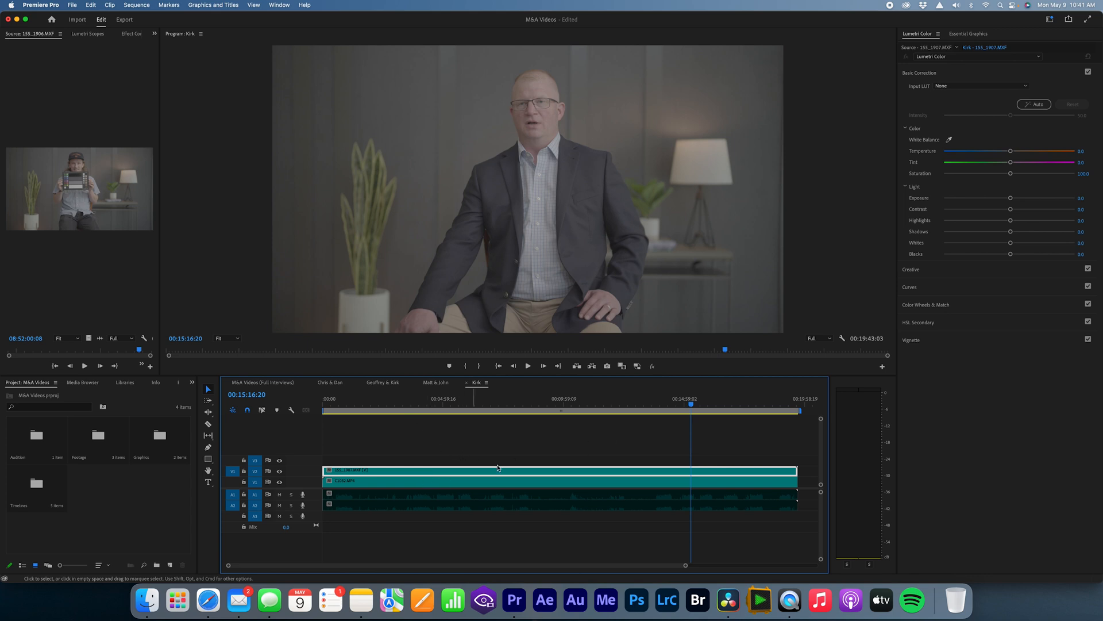
pyautogui.click(958, 89)
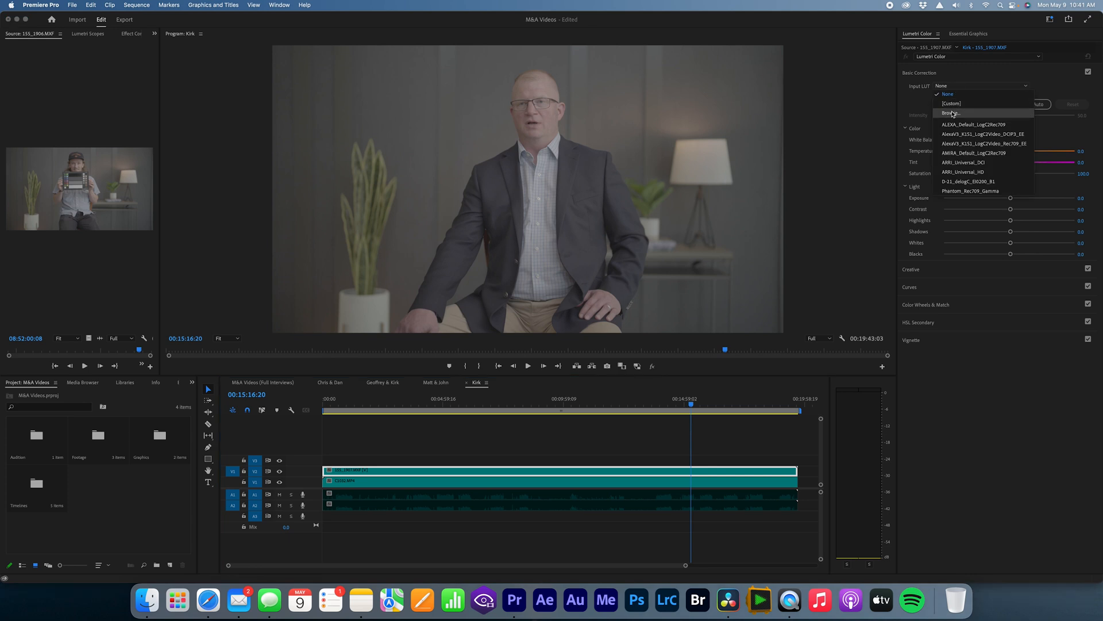
pyautogui.click(956, 113)
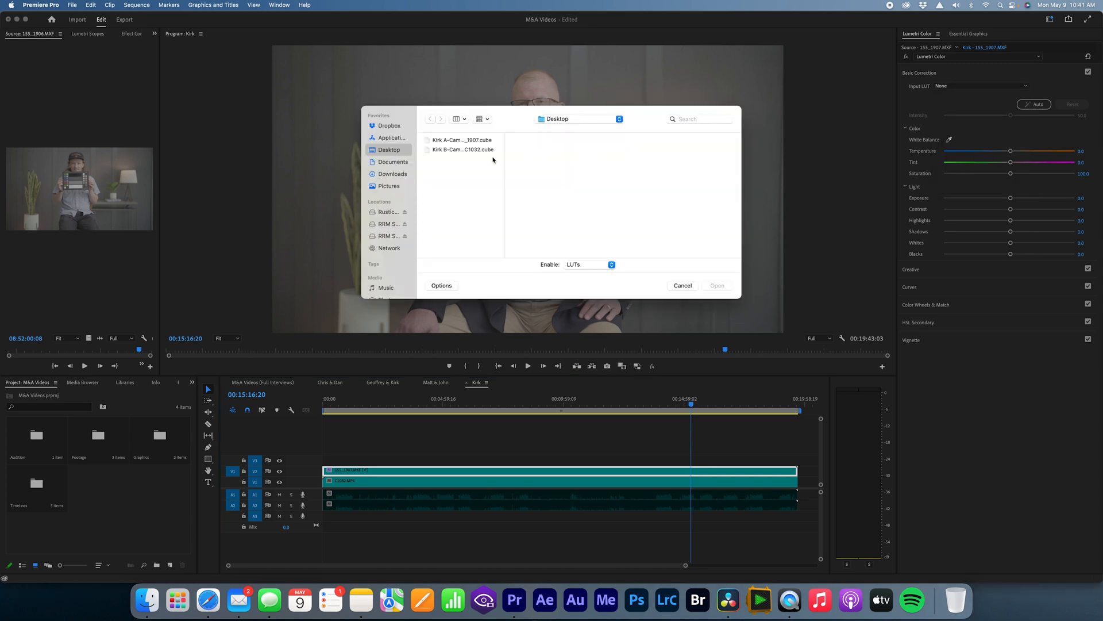
pyautogui.click(460, 140)
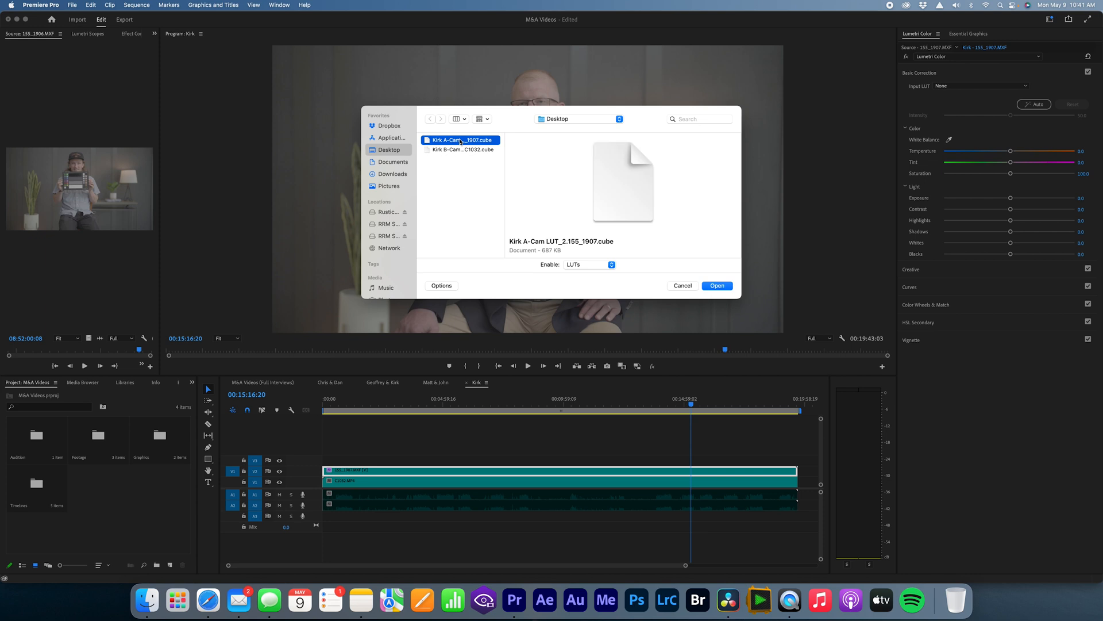
pyautogui.click(718, 286)
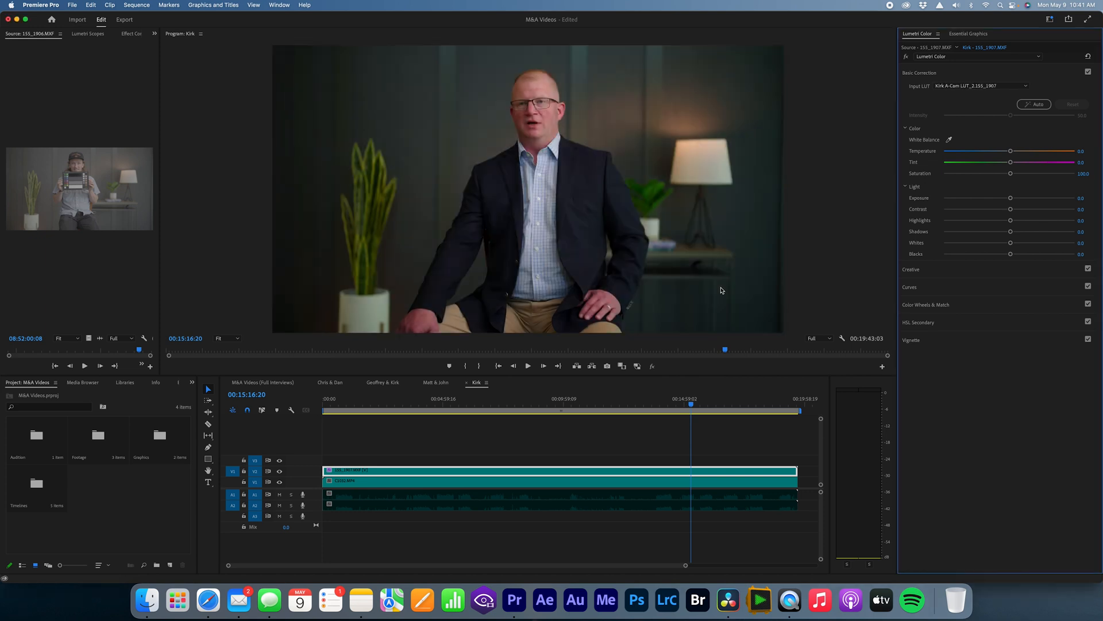
# Step: Disable the V2 clip and load the B-Cam LUT from the Desktop as the Input LUT of clip C1032.MP4 on V1
pyautogui.click(678, 474)
pyautogui.hotkey('shift', 'e')
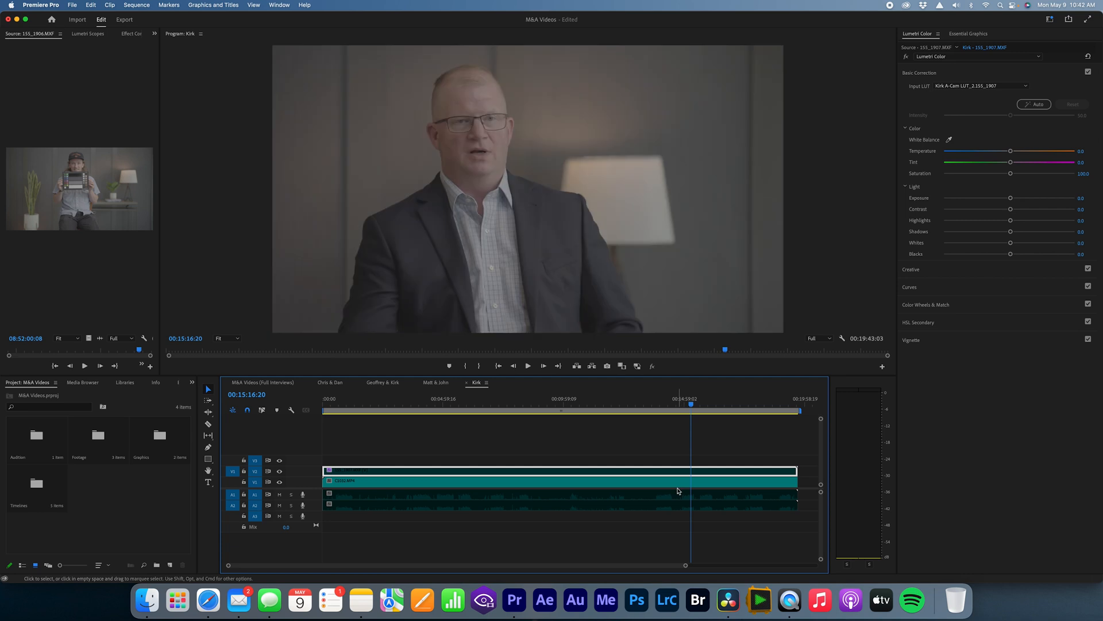
pyautogui.click(679, 482)
pyautogui.click(965, 86)
pyautogui.click(956, 114)
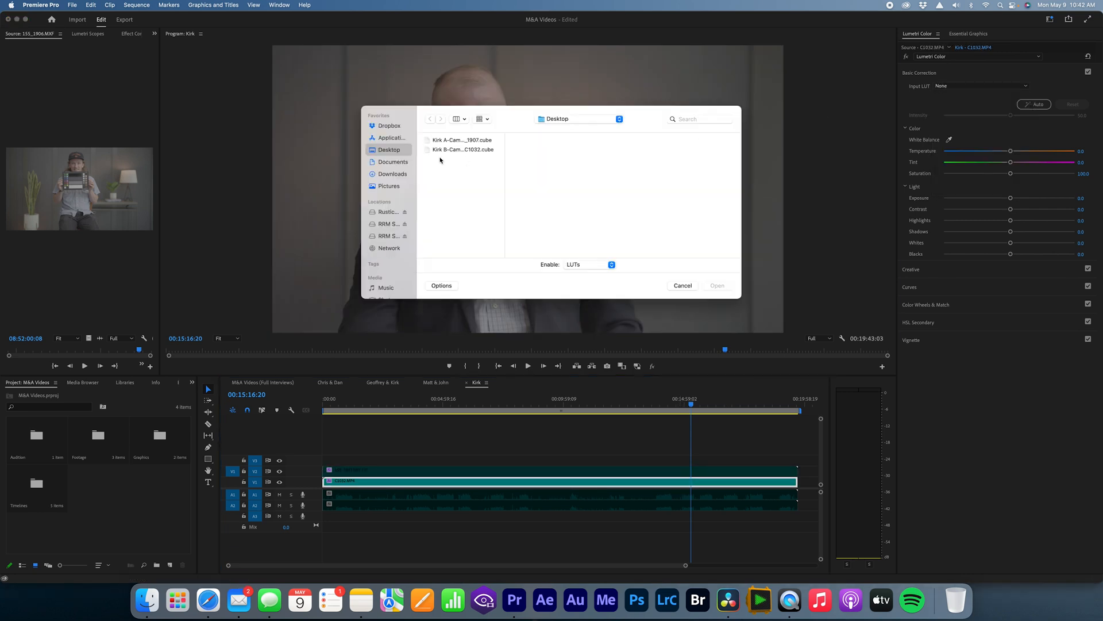
pyautogui.click(454, 150)
pyautogui.click(729, 286)
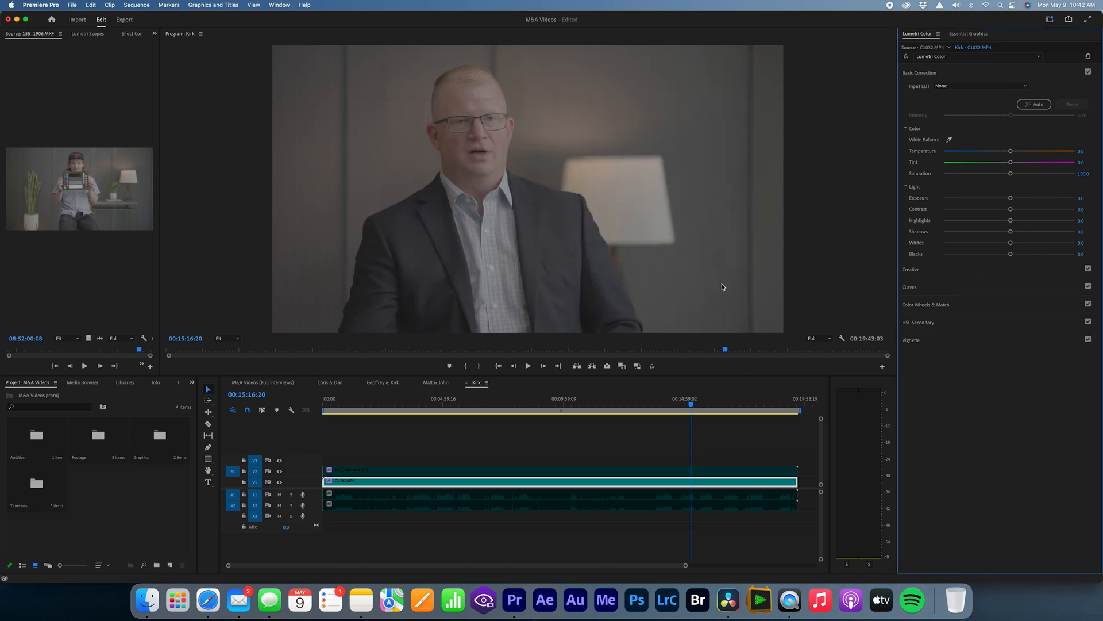
# Step: Toggle the V2 wide-shot clip off and on repeatedly to compare both graded camera angles, leaving it enabled
pyautogui.click(648, 476)
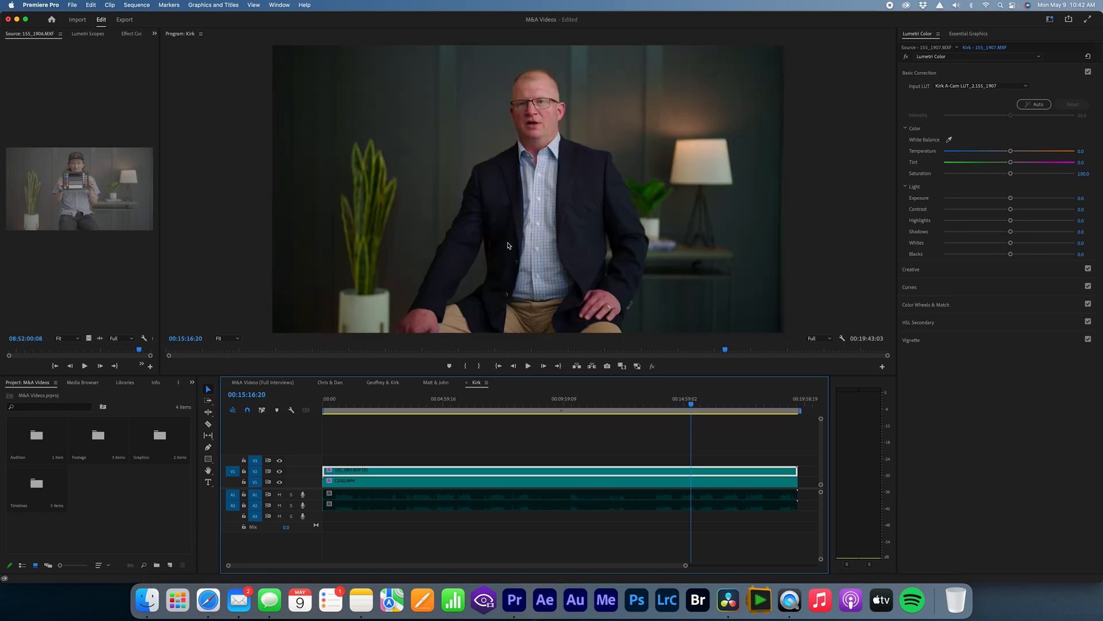
pyautogui.press('shift+super+e')
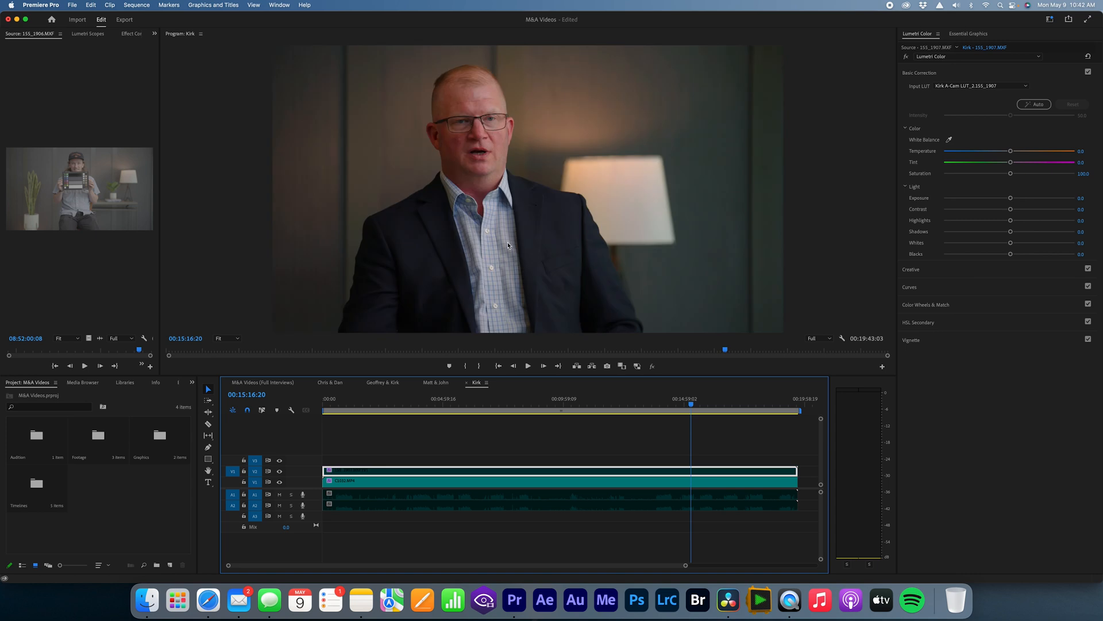
pyautogui.press('shift+super+e')
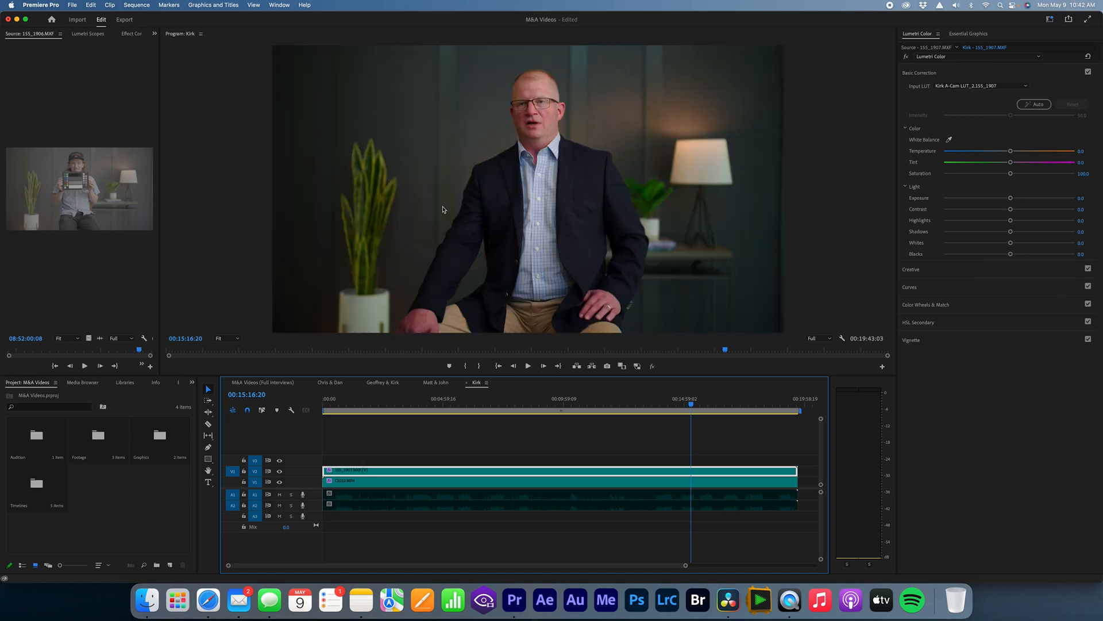
pyautogui.press('shift+super+e')
pyautogui.press('shift+super+e')
pyautogui.press('shift+super+e')
pyautogui.press('shift+super+e')
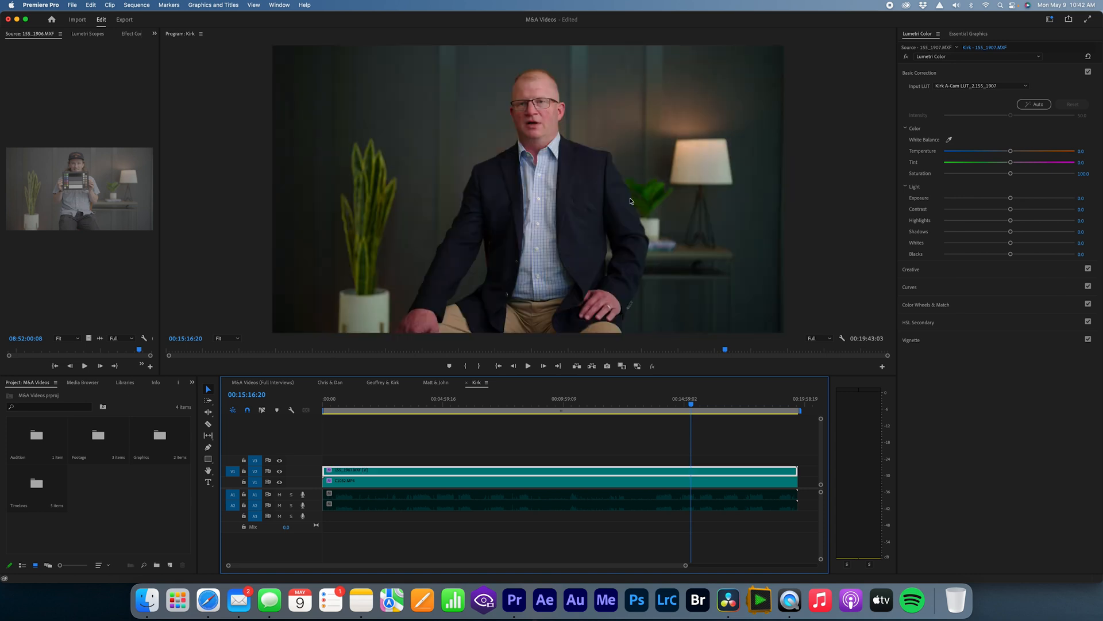